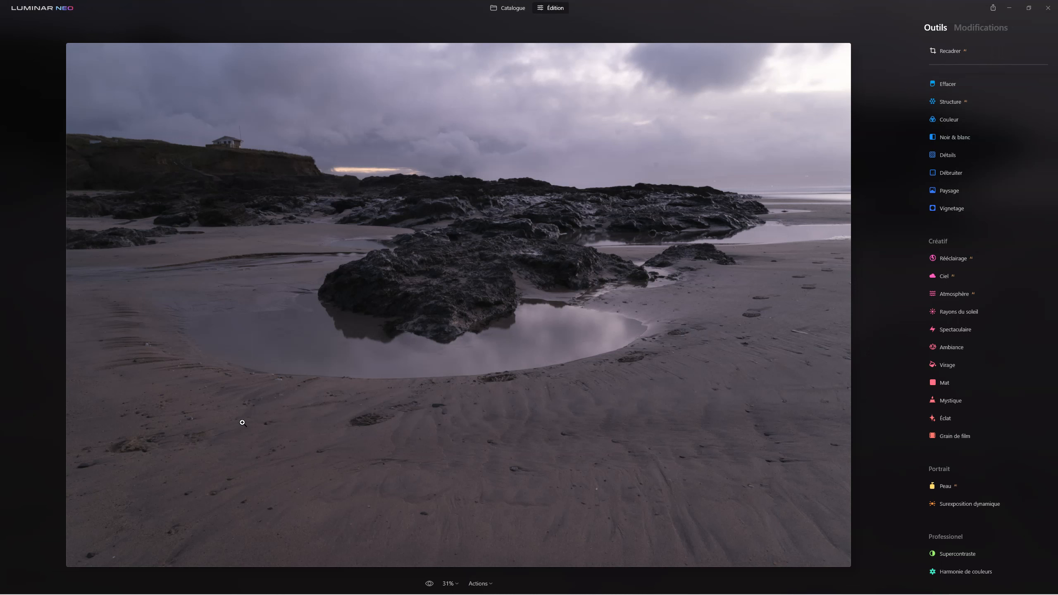
View the application's version information, and close it again
left_click(51, 9)
mouse_move(41, 89)
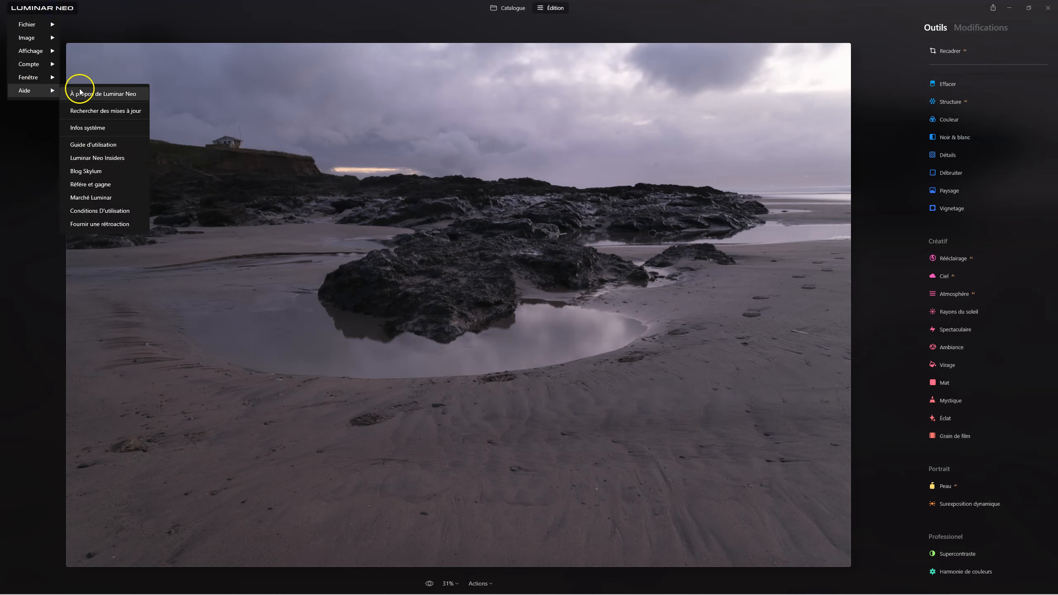
left_click(95, 95)
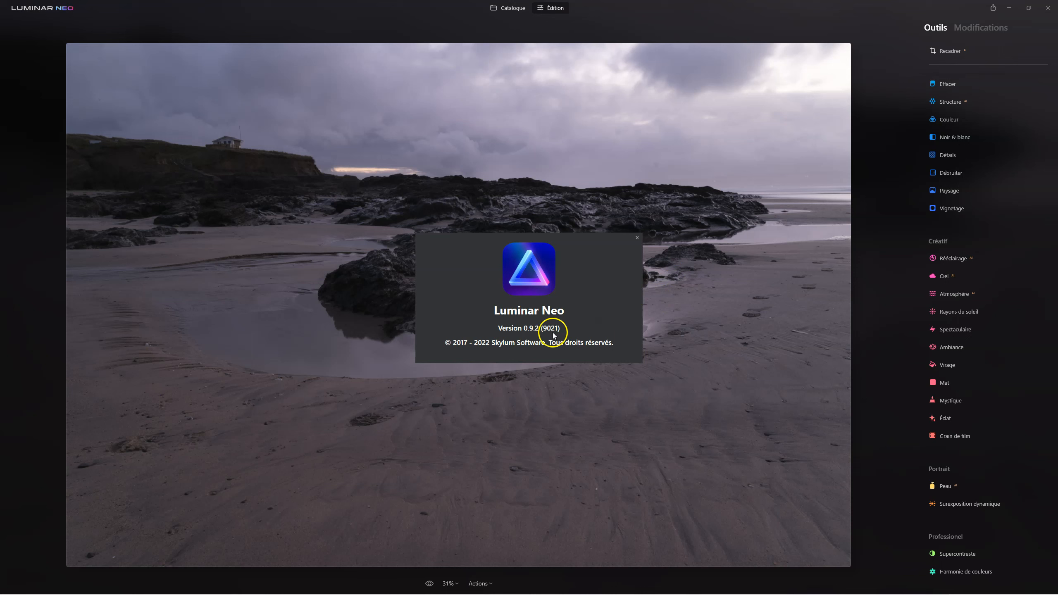
left_click(637, 238)
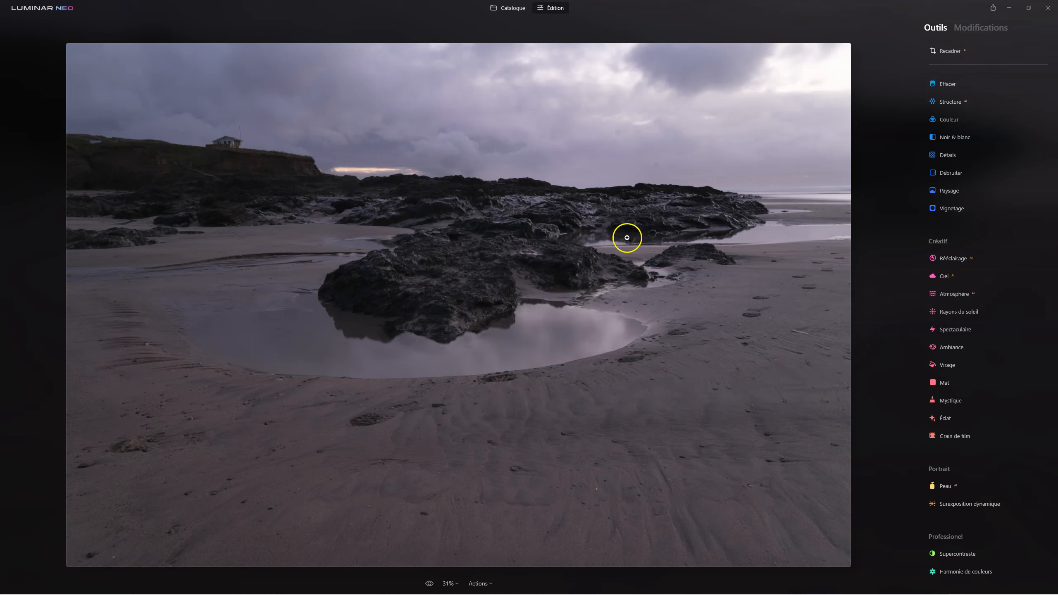
left_click(22, 15)
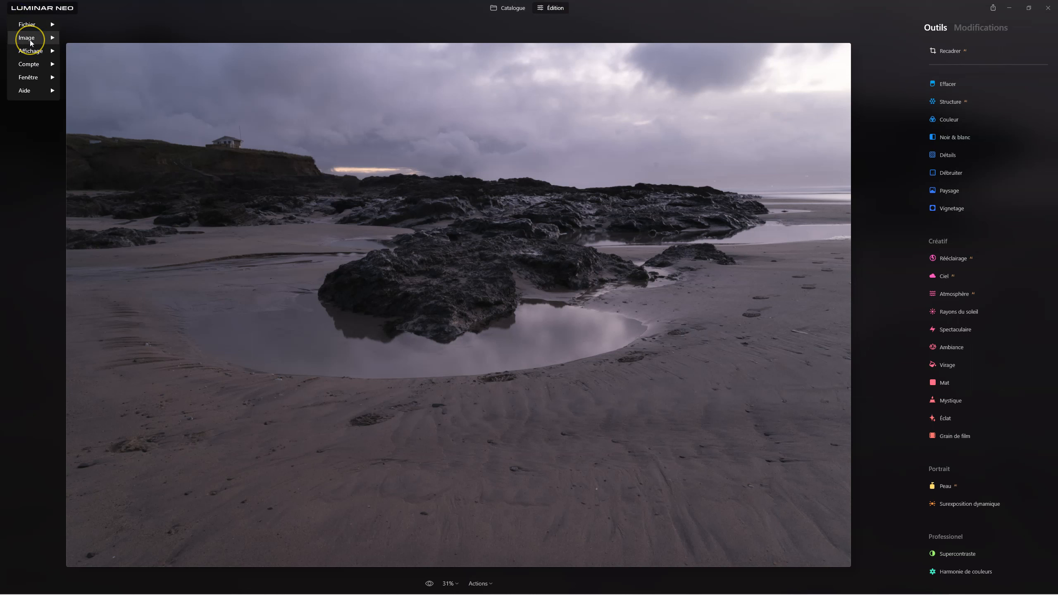
mouse_move(32, 26)
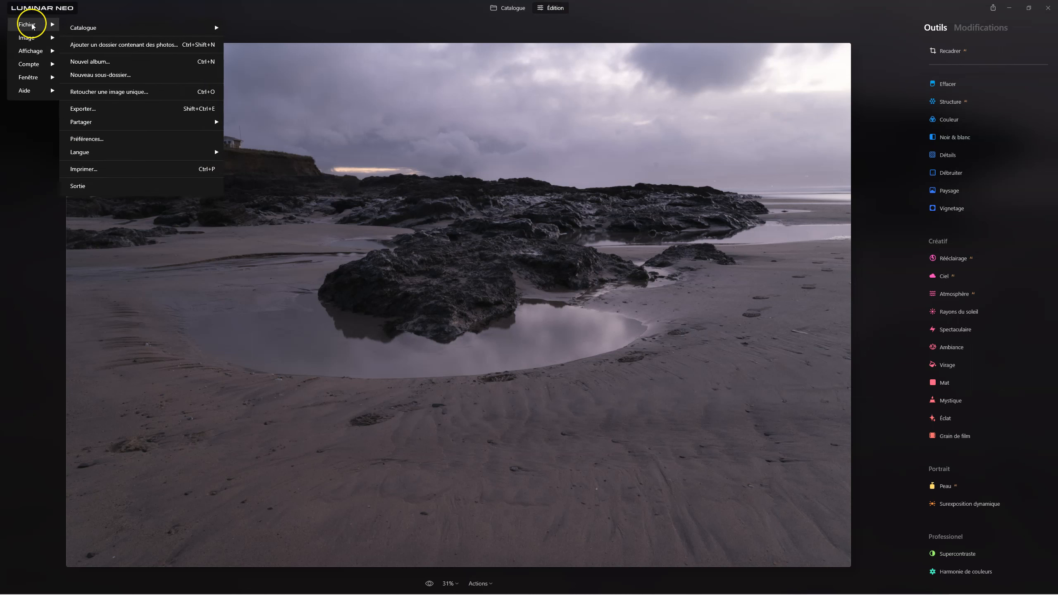
mouse_move(118, 121)
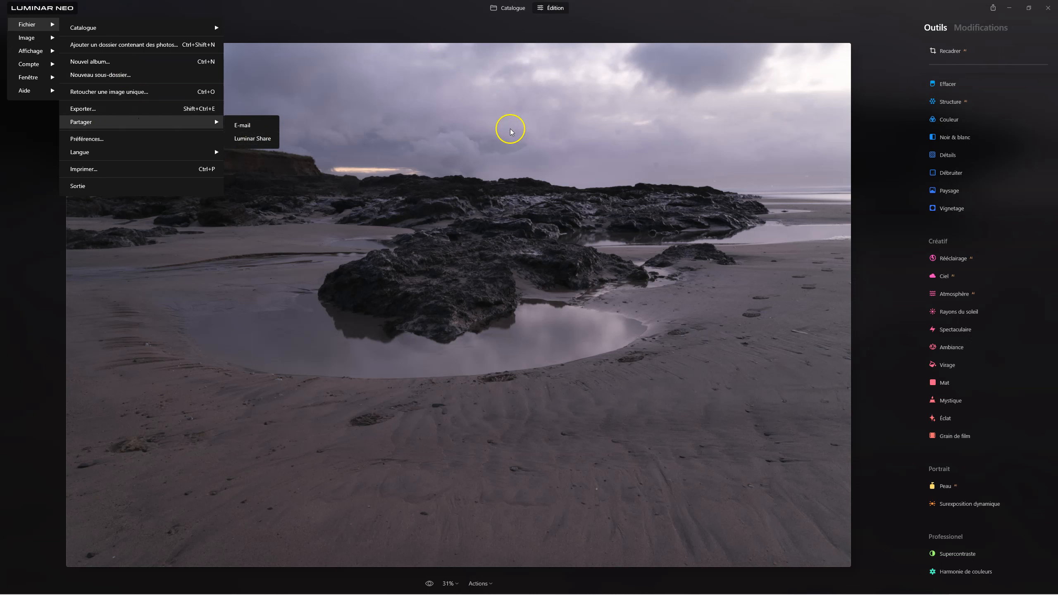
left_click(502, 116)
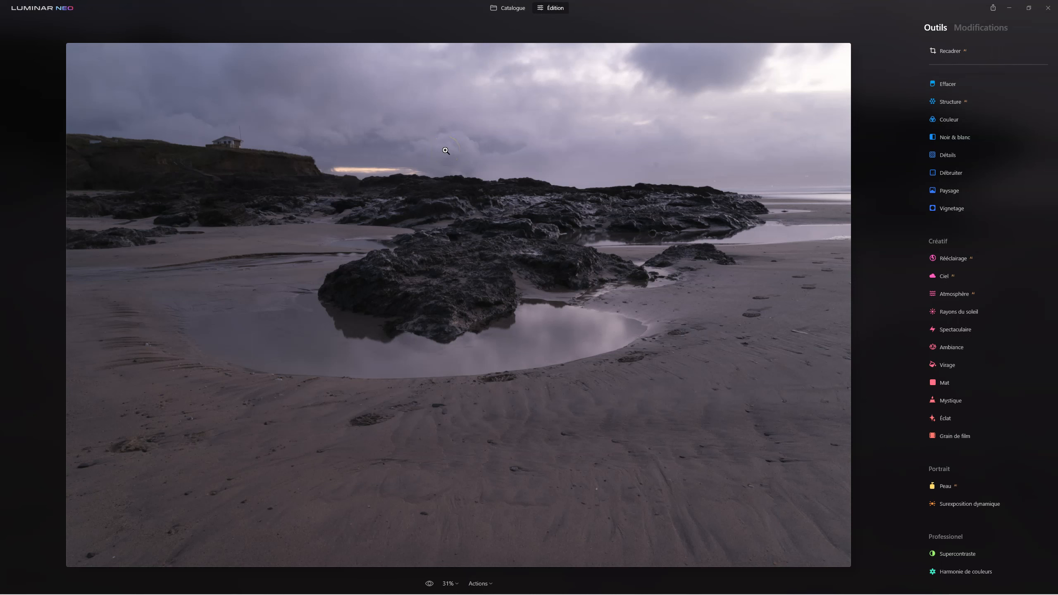
left_click(607, 368)
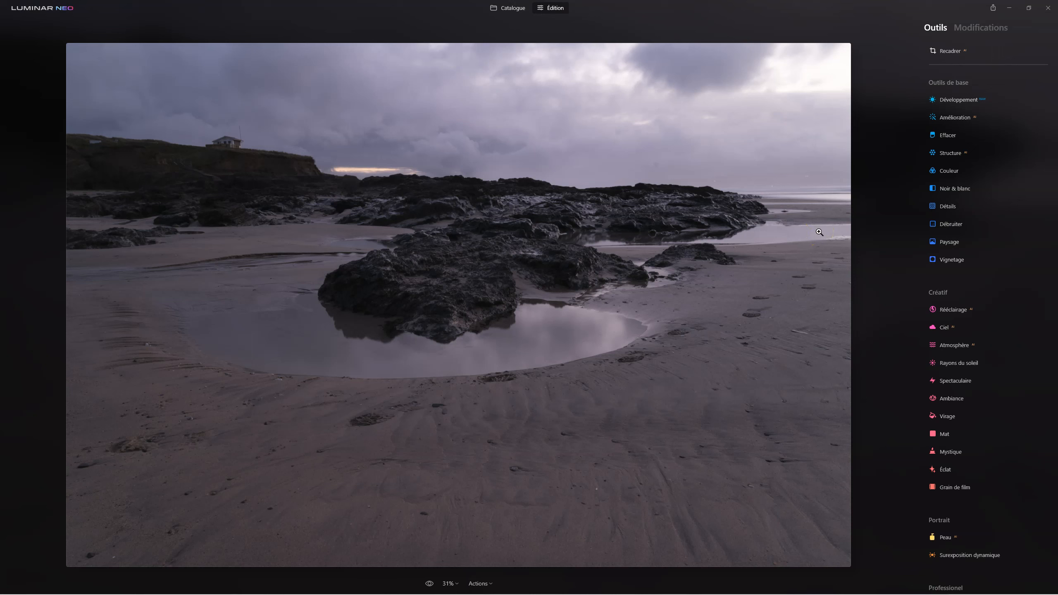
Try the Lumière du jour and Nuageux white balance presets in the Développement tool
left_click(965, 100)
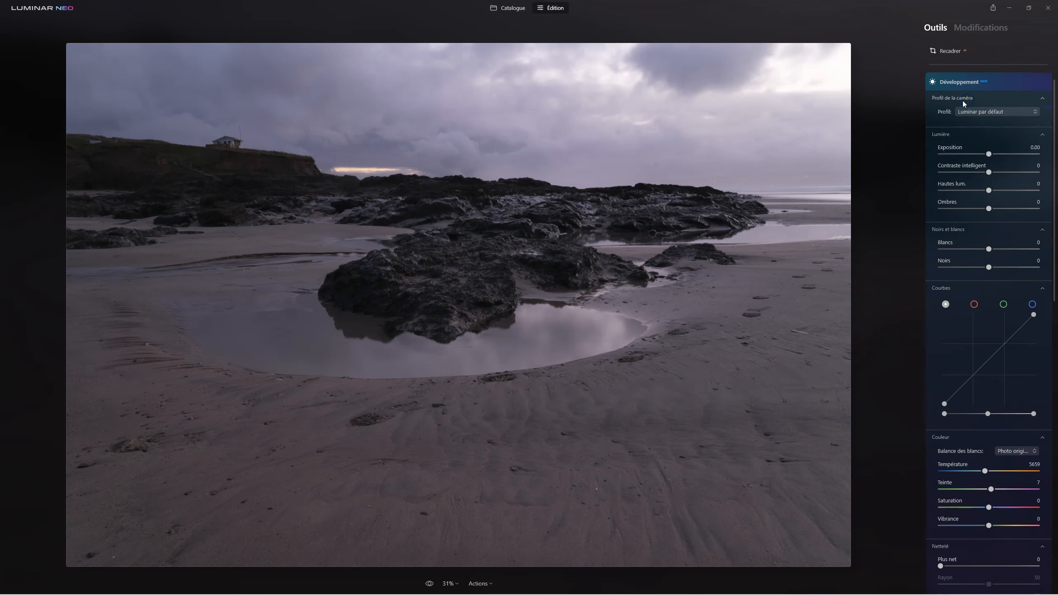
scroll(993, 434, "down", 4)
left_click(1013, 302)
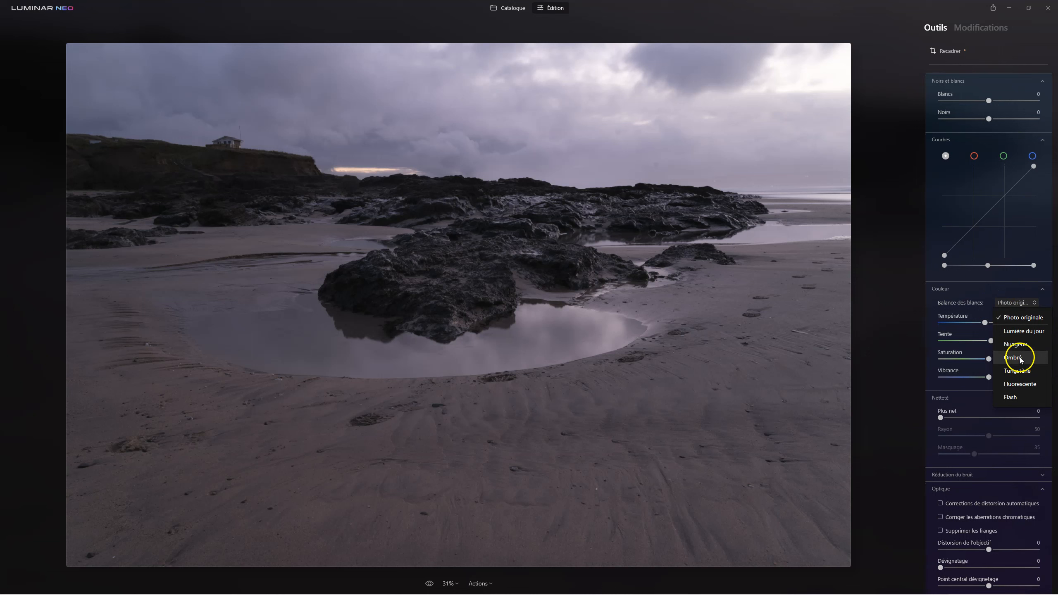
left_click(1021, 333)
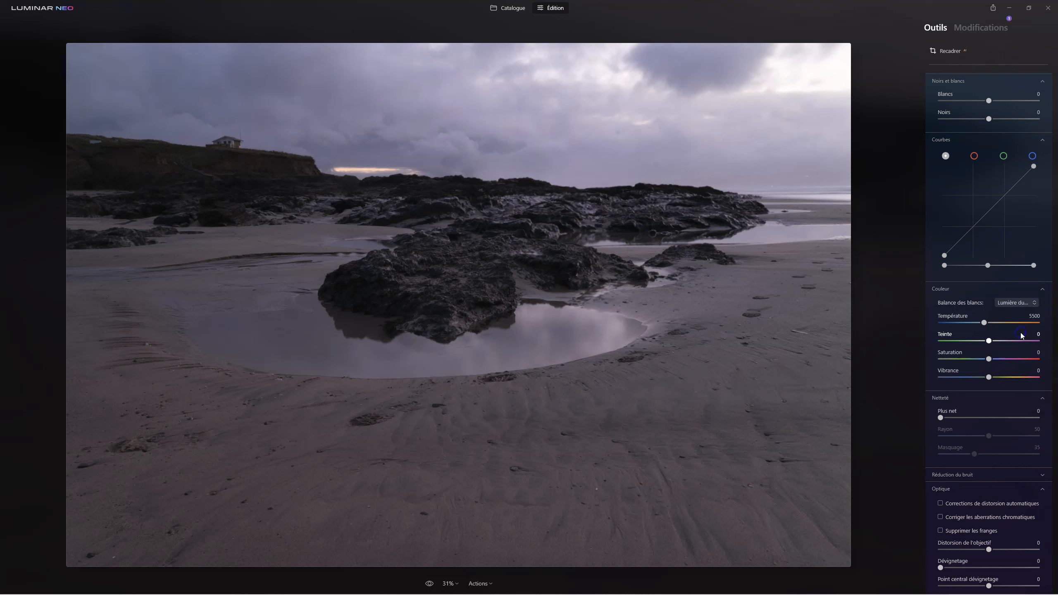
left_click(1016, 303)
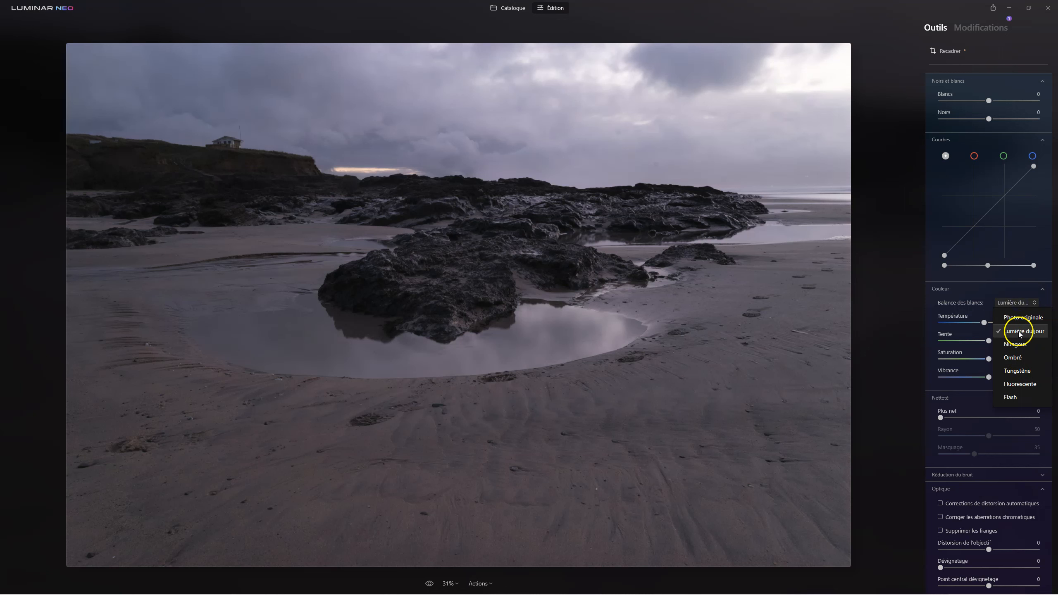
left_click(1016, 345)
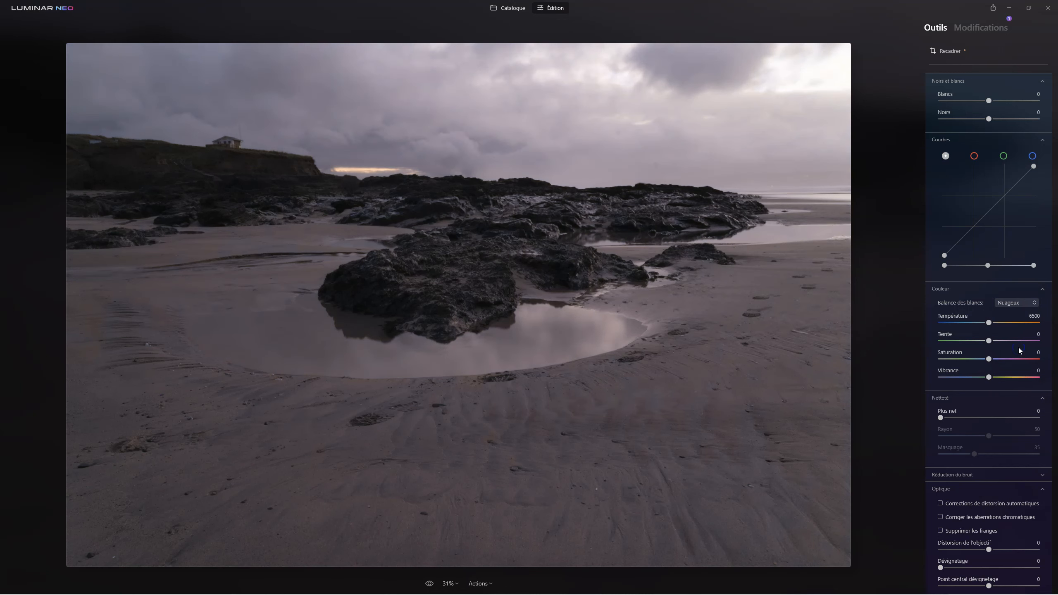
Set the photo's camera profile to Camera Flat in Développement
scroll(1018, 344, "up", 3)
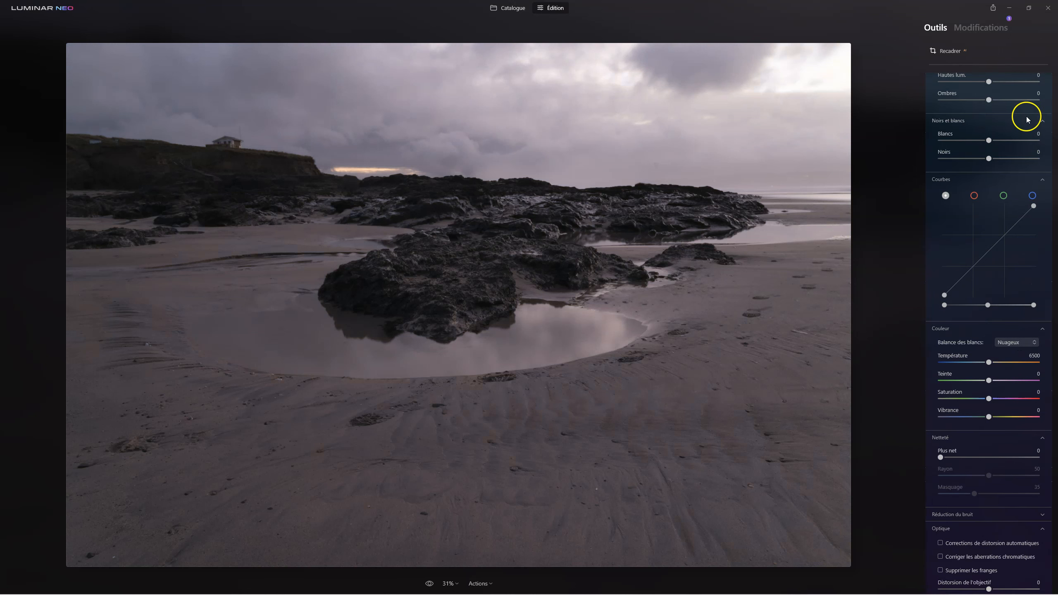
scroll(985, 192, "up", 5)
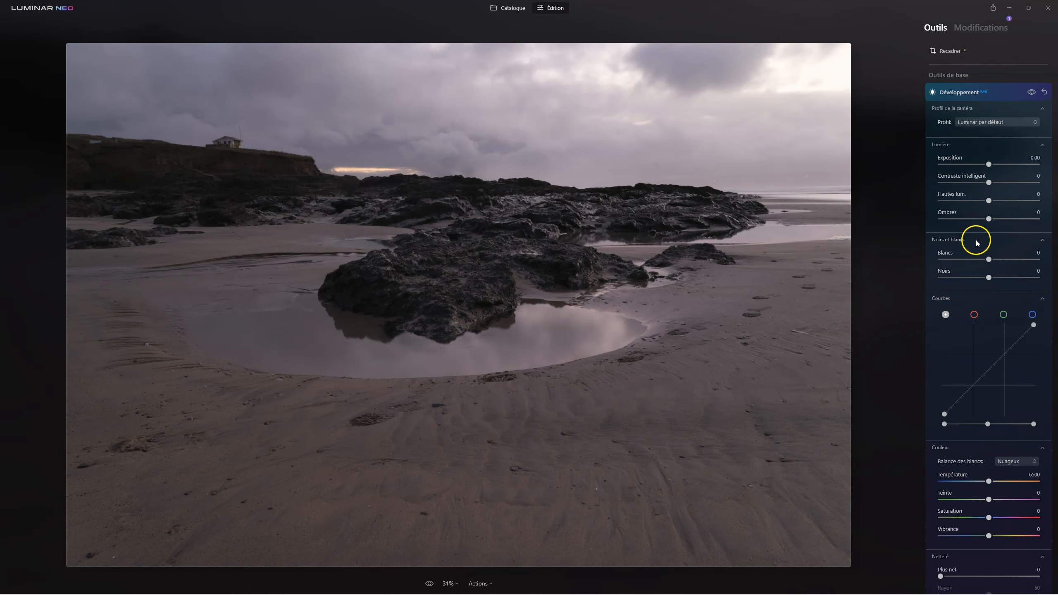
left_click(984, 127)
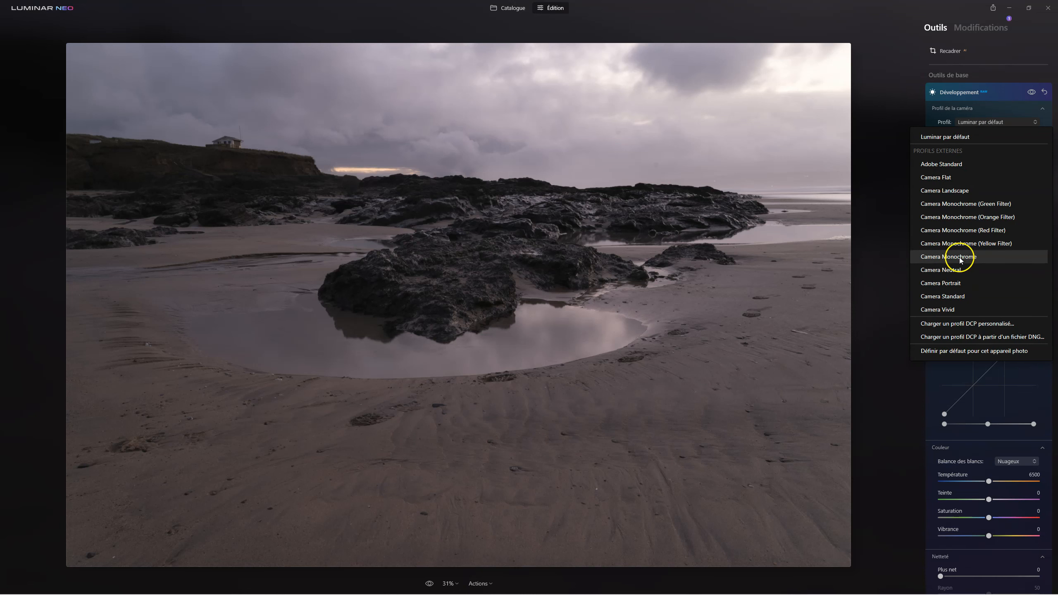
left_click(949, 178)
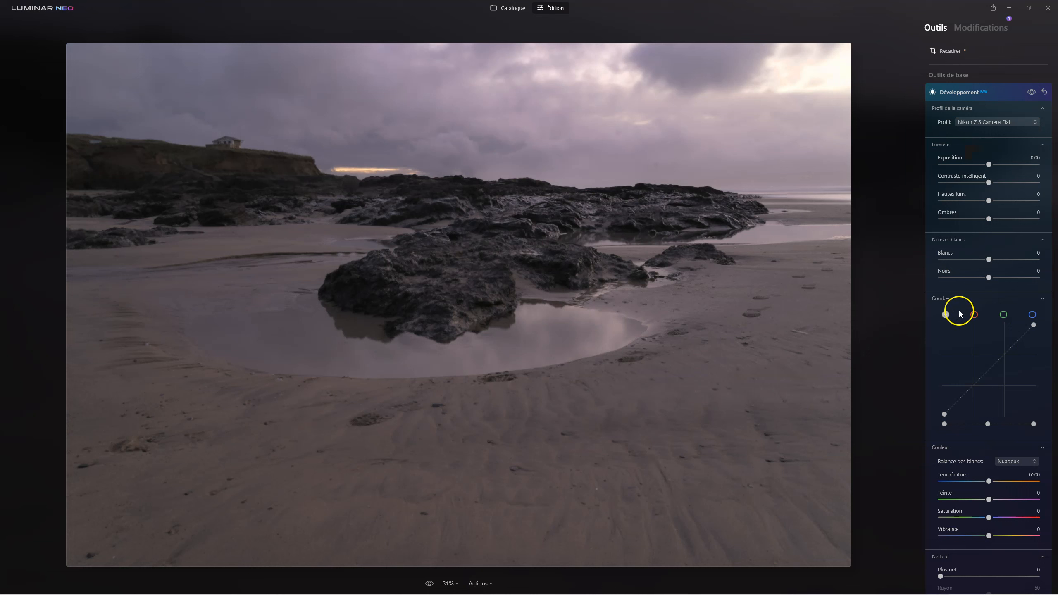
Set the white balance preset to Ombré and close the Développement tool
scroll(963, 311, "down", 2)
scroll(963, 312, "down", 1)
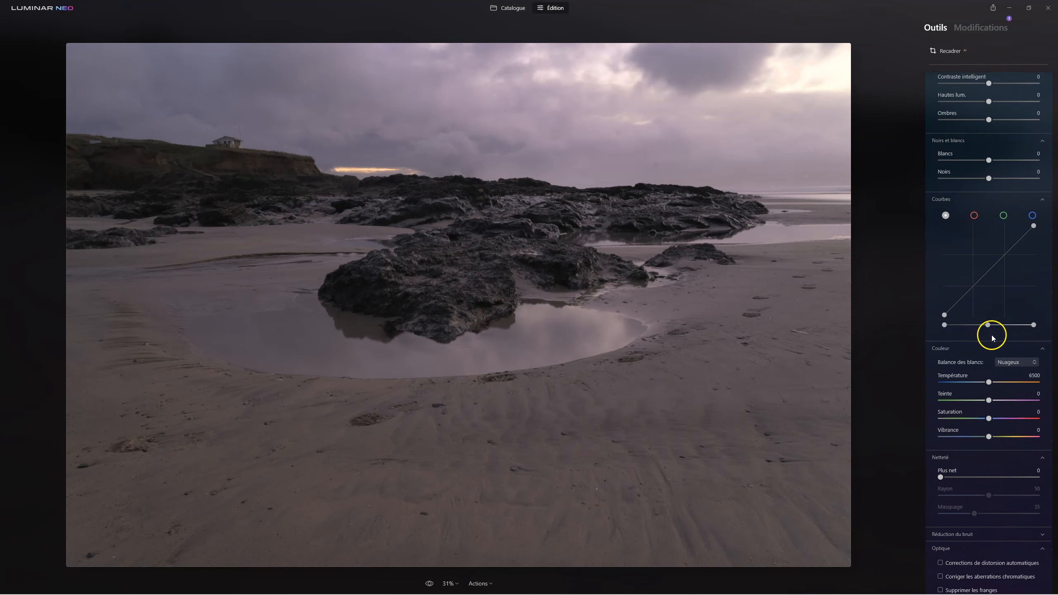
left_click(1017, 364)
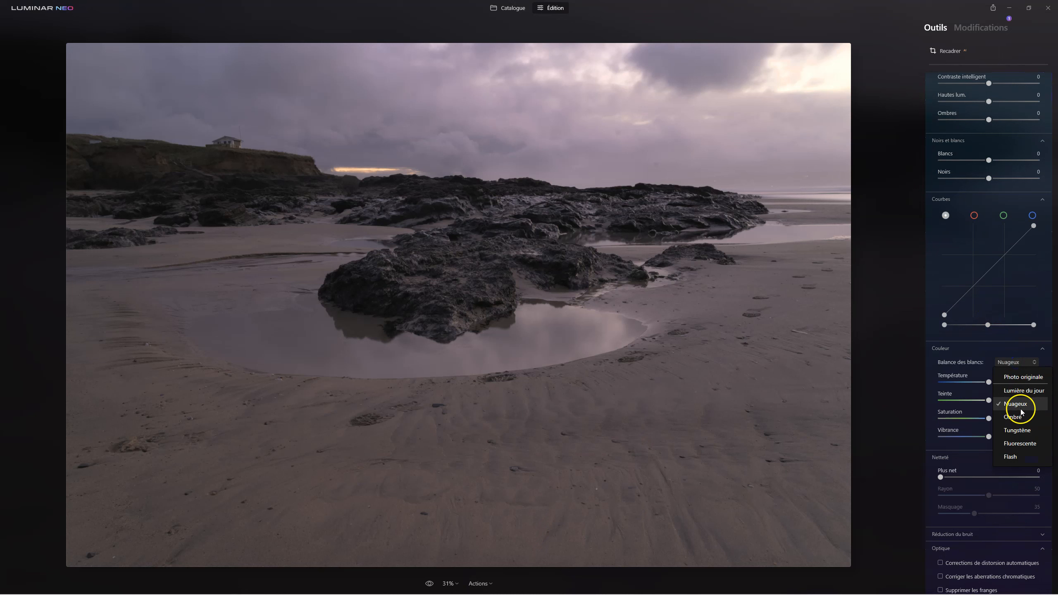
left_click(1024, 415)
left_click(1020, 415)
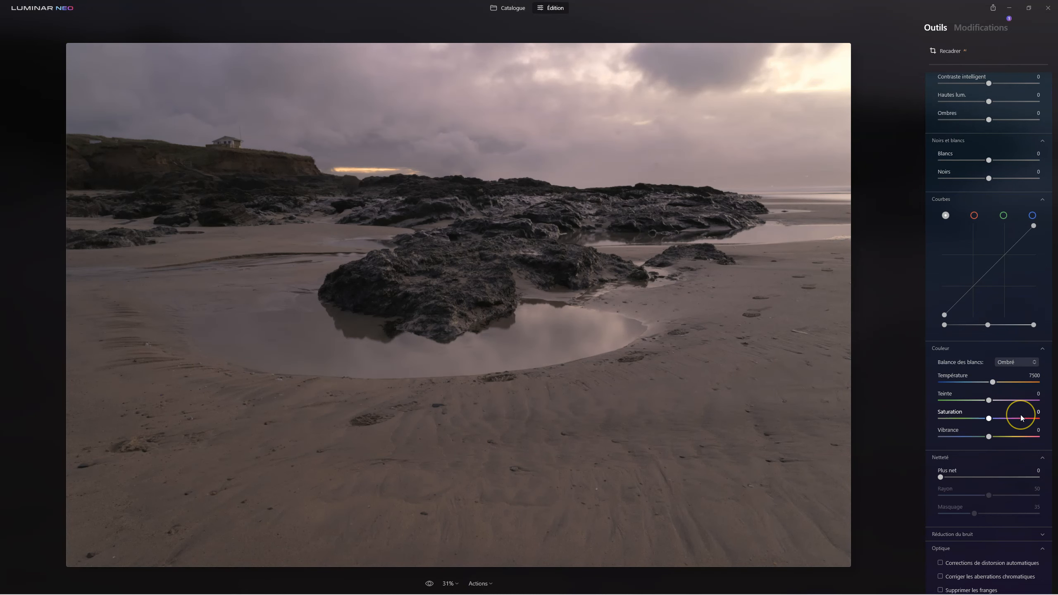
left_click(1027, 397)
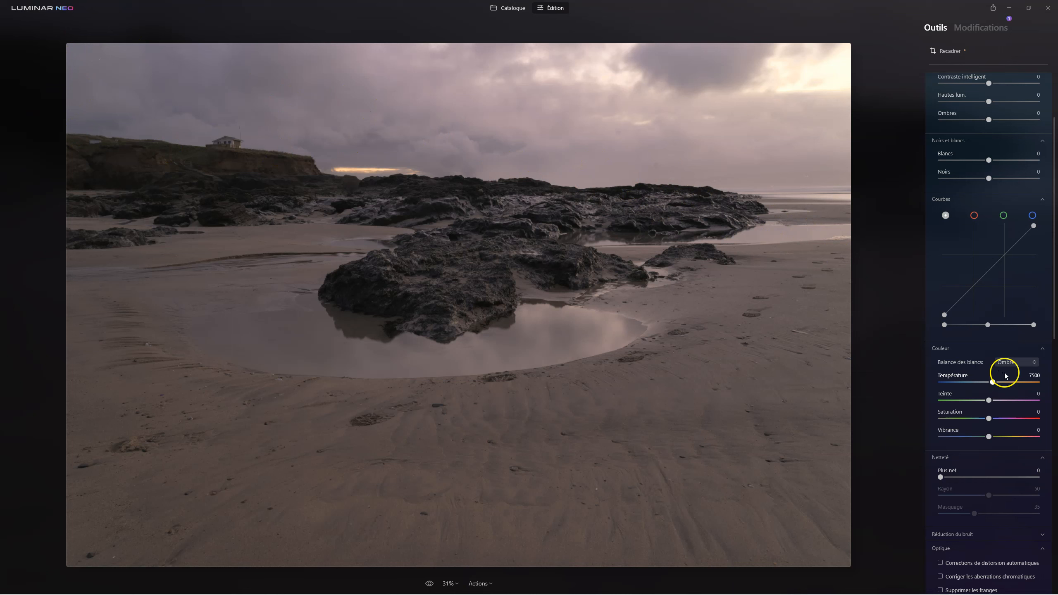
scroll(982, 204, "up", 3)
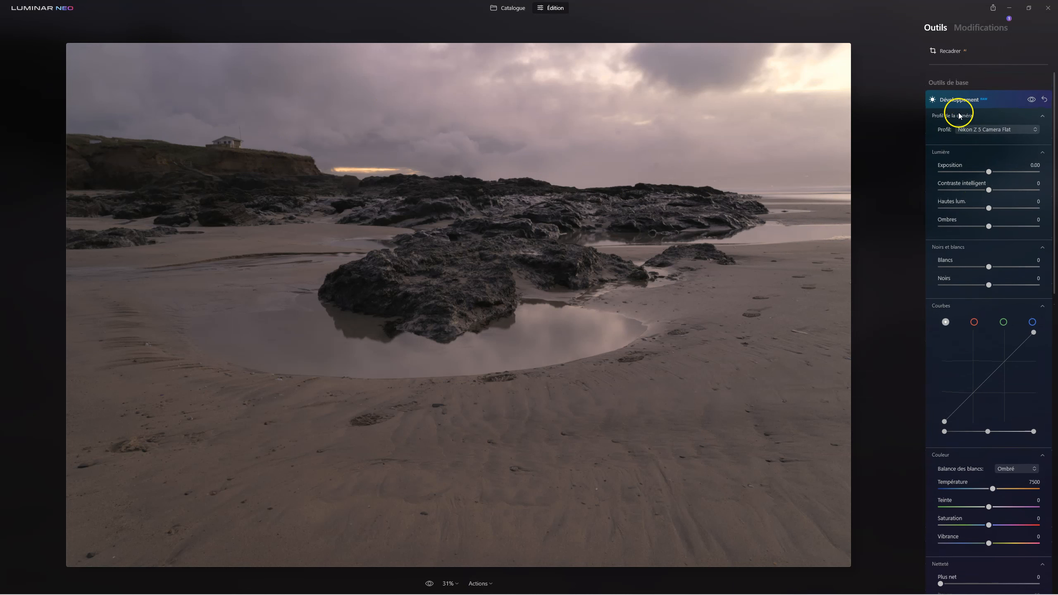
left_click(957, 97)
With the Effacer tool, remove the dust spots automatically and erase the footprints and marks in the sand below and beside the pool
left_click(942, 136)
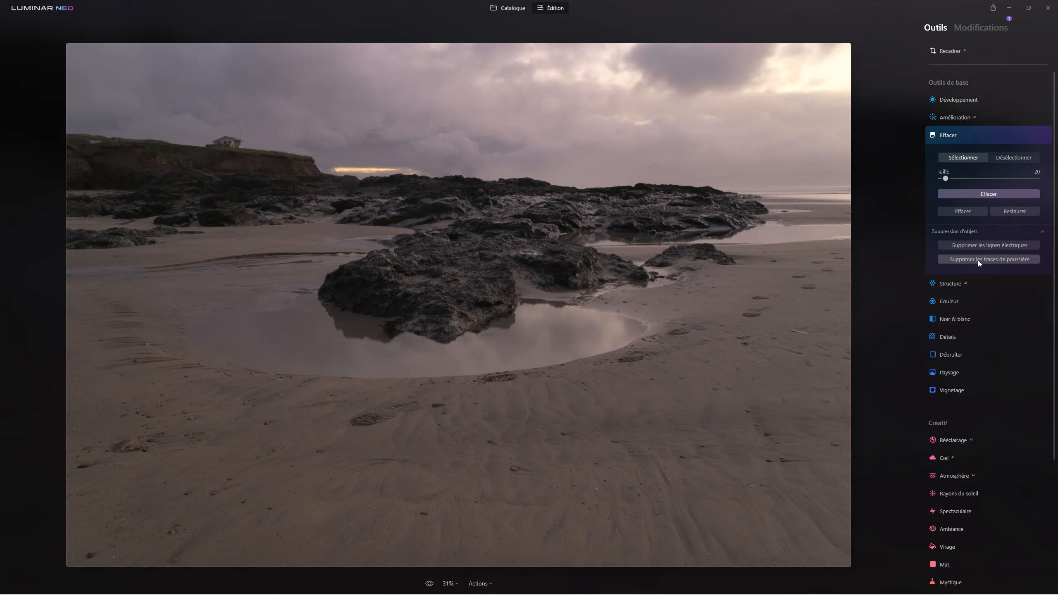
left_click(979, 259)
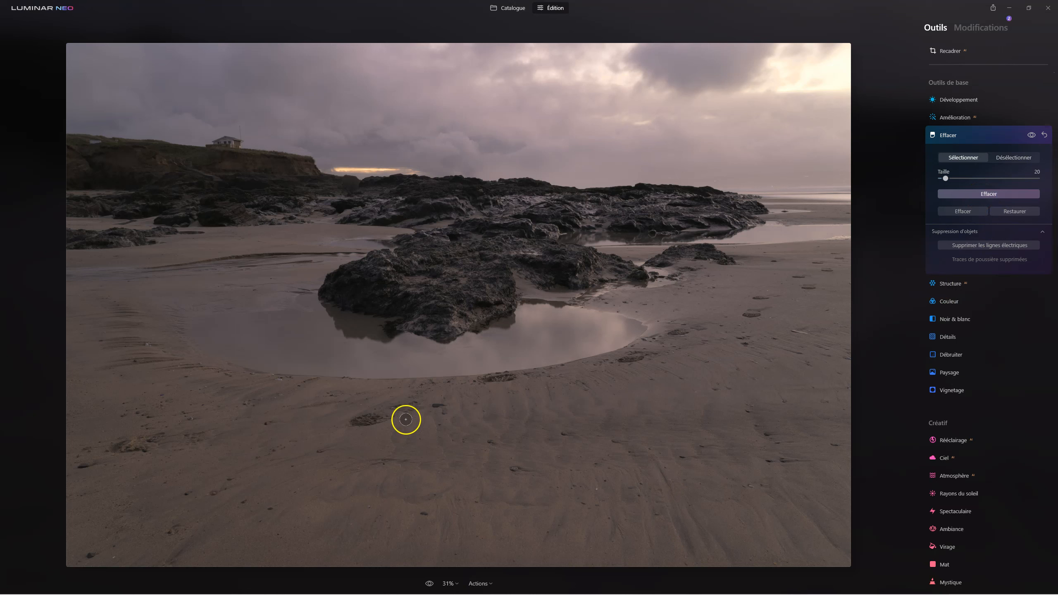
left_click_drag(417, 406, 367, 418)
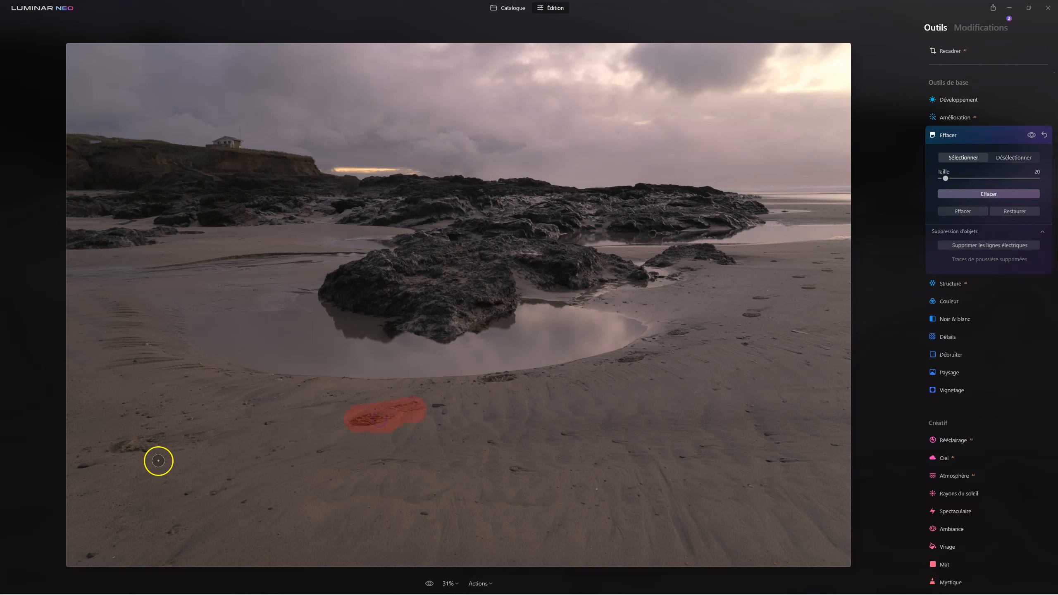
mouse_move(512, 373)
left_mouse_down()
mouse_move(491, 386)
mouse_move(505, 383)
left_mouse_up()
left_click_drag(649, 354, 628, 361)
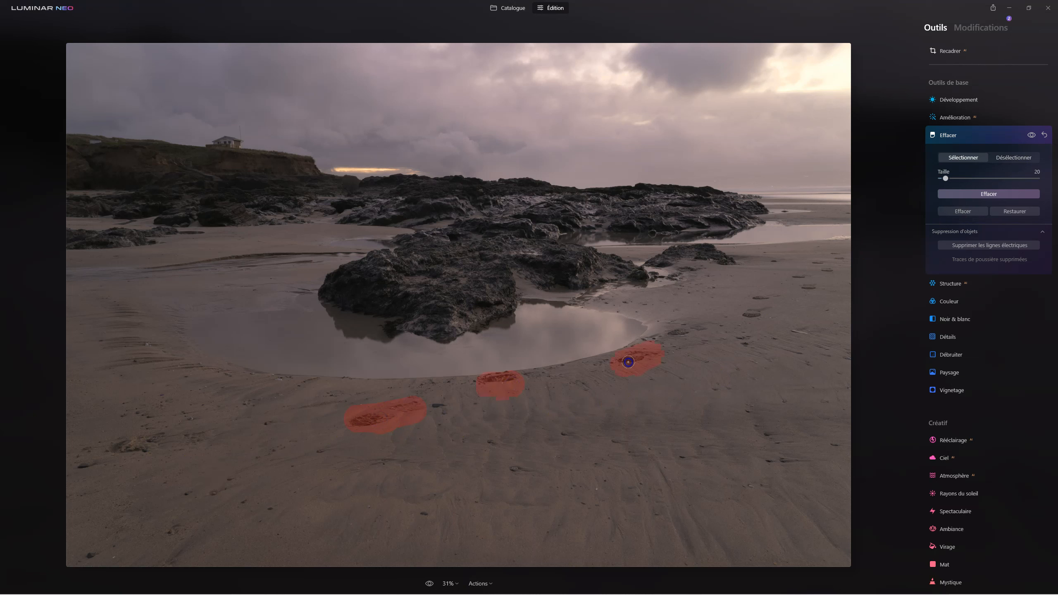
left_click_drag(699, 329, 690, 331)
mouse_move(751, 313)
left_mouse_down()
mouse_move(769, 314)
mouse_move(758, 297)
mouse_move(800, 288)
mouse_move(810, 260)
mouse_move(823, 268)
mouse_move(832, 253)
left_mouse_up()
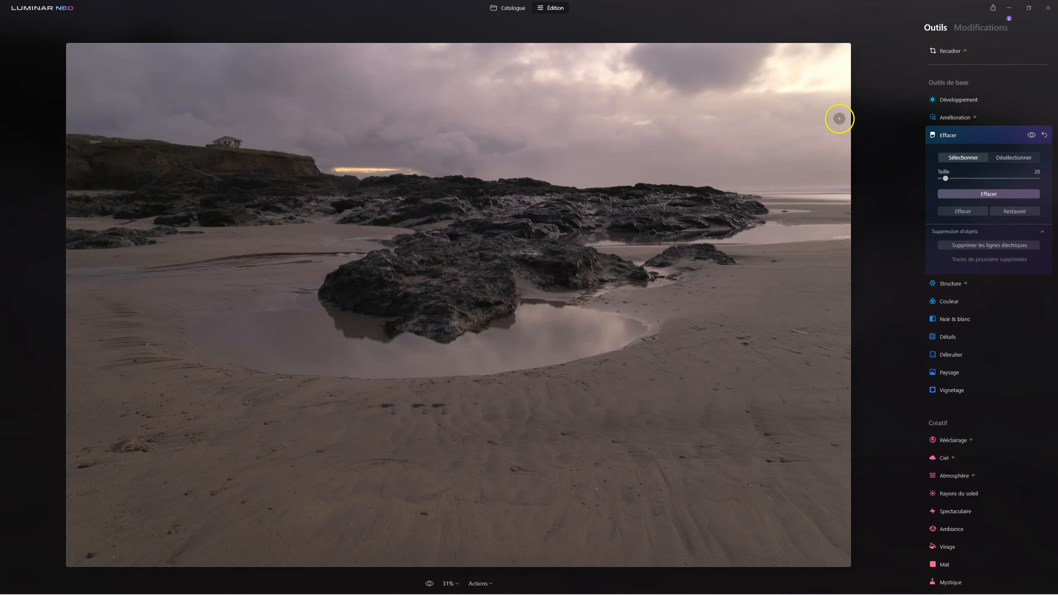
Erase the house and its antenna from the top of the cliff with the Effacer brush at size 20
scroll(235, 144, "up", 3)
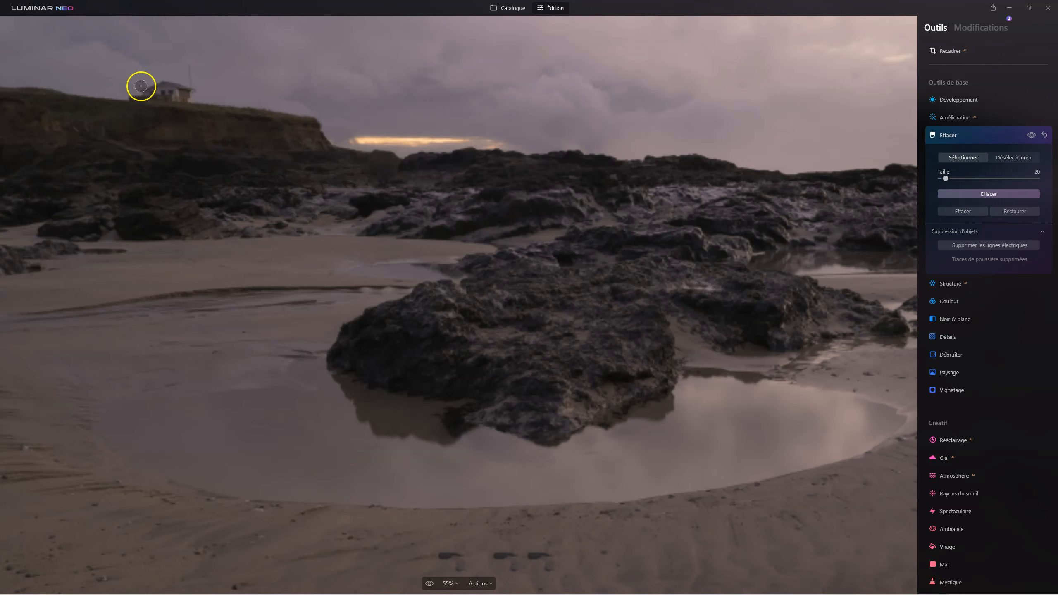
scroll(159, 93, "up", 1)
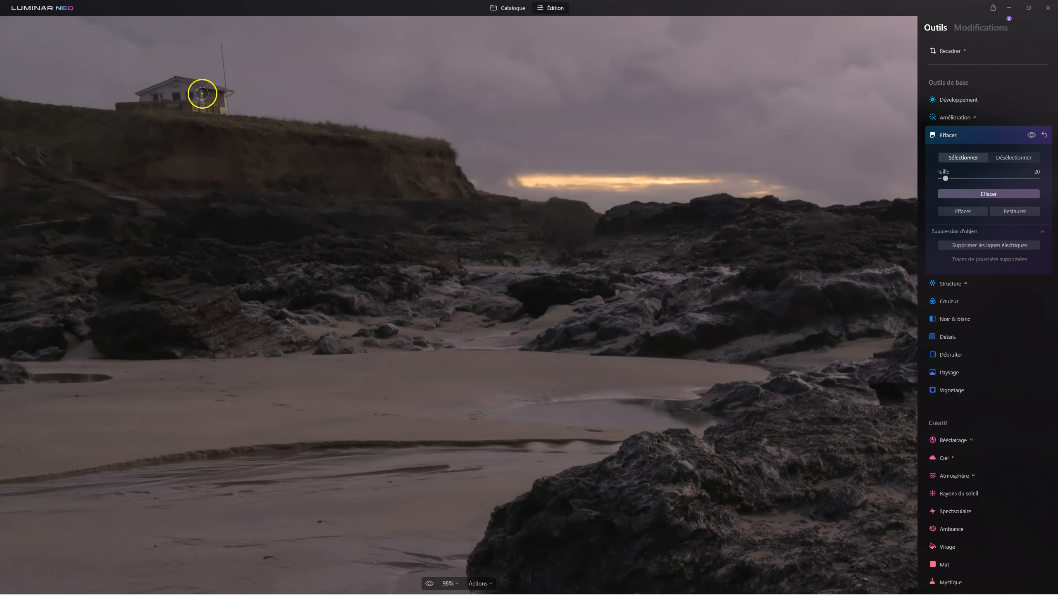
mouse_move(222, 47)
left_mouse_down()
mouse_move(226, 103)
mouse_move(124, 98)
mouse_move(204, 78)
mouse_move(230, 97)
mouse_move(191, 104)
mouse_move(159, 89)
left_mouse_up()
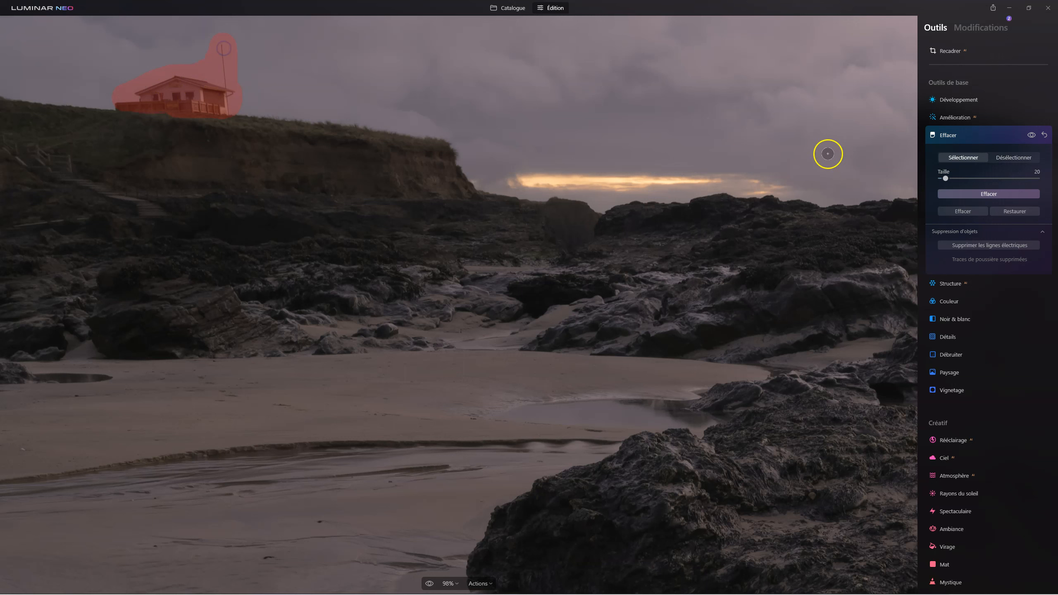
left_click(985, 194)
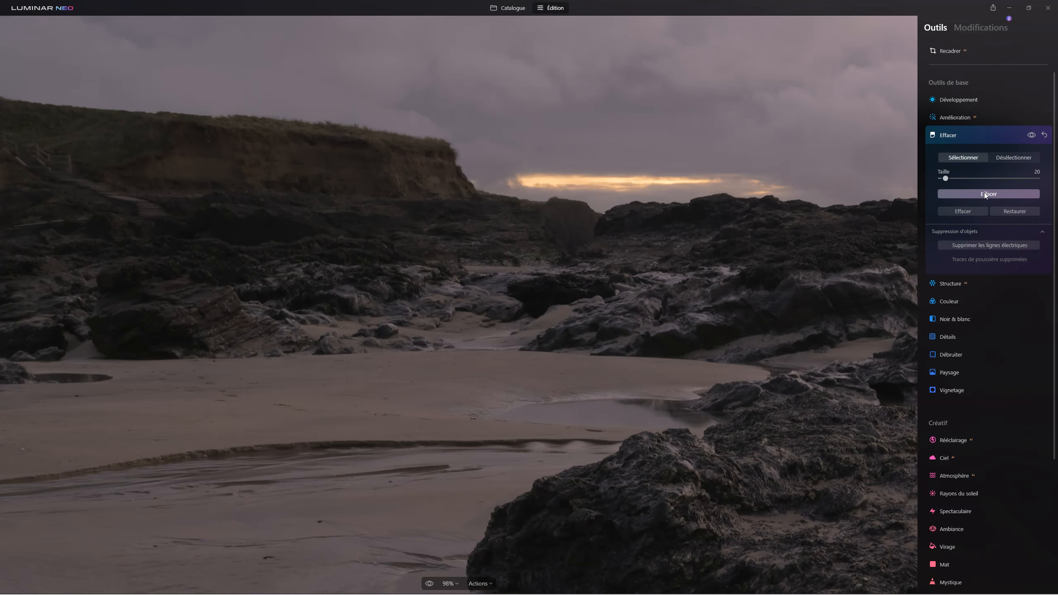
left_click_drag(192, 63, 241, 94)
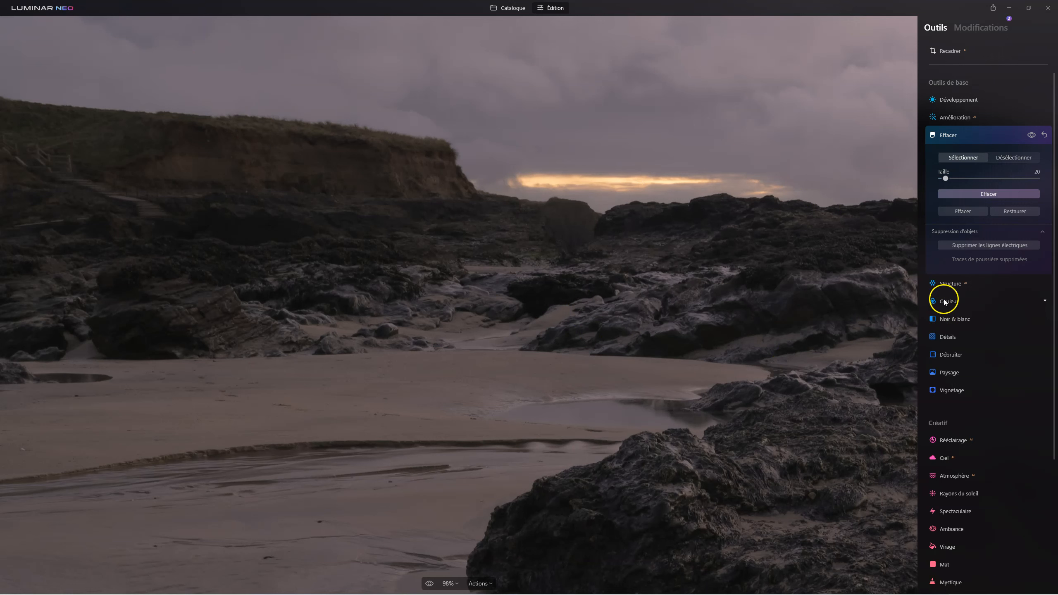
Erase the row of dark marks in the sand just below the pool and close the Effacer tool
scroll(412, 306, "down", 5)
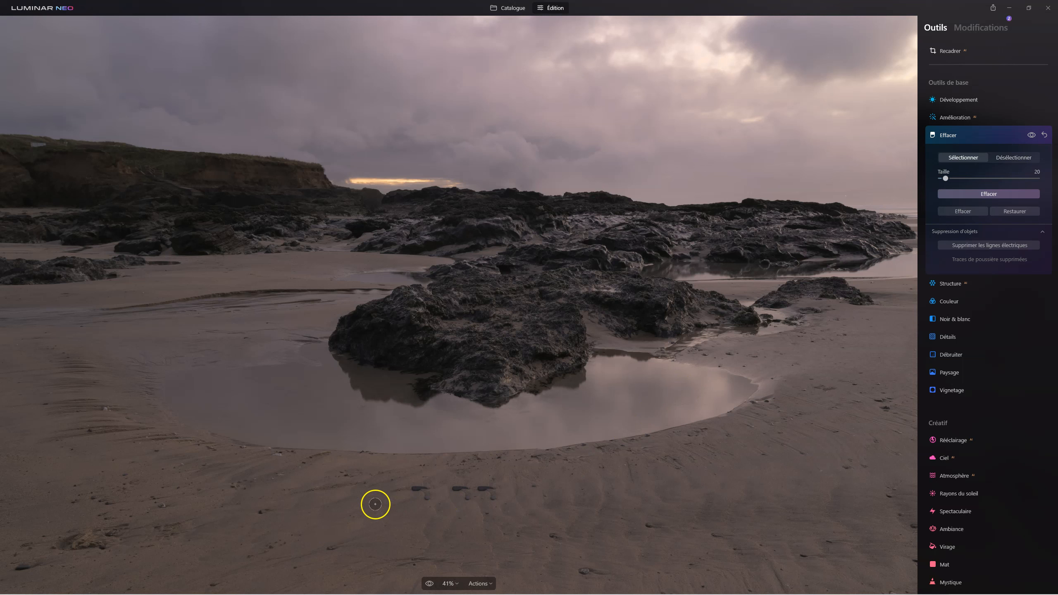
mouse_move(411, 489)
left_mouse_down()
mouse_move(490, 493)
mouse_move(464, 488)
left_mouse_up()
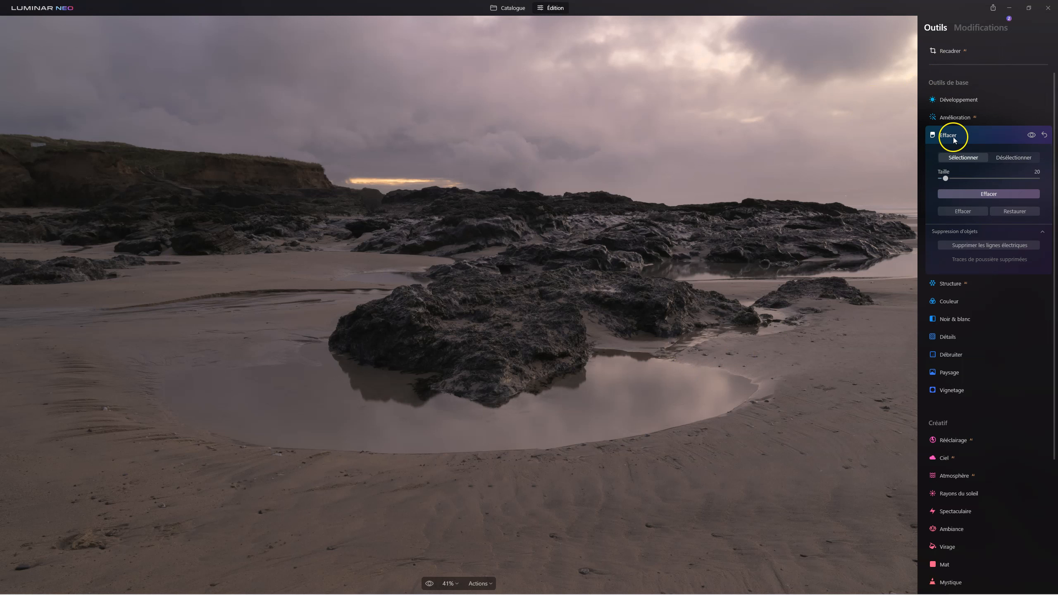
left_click(955, 134)
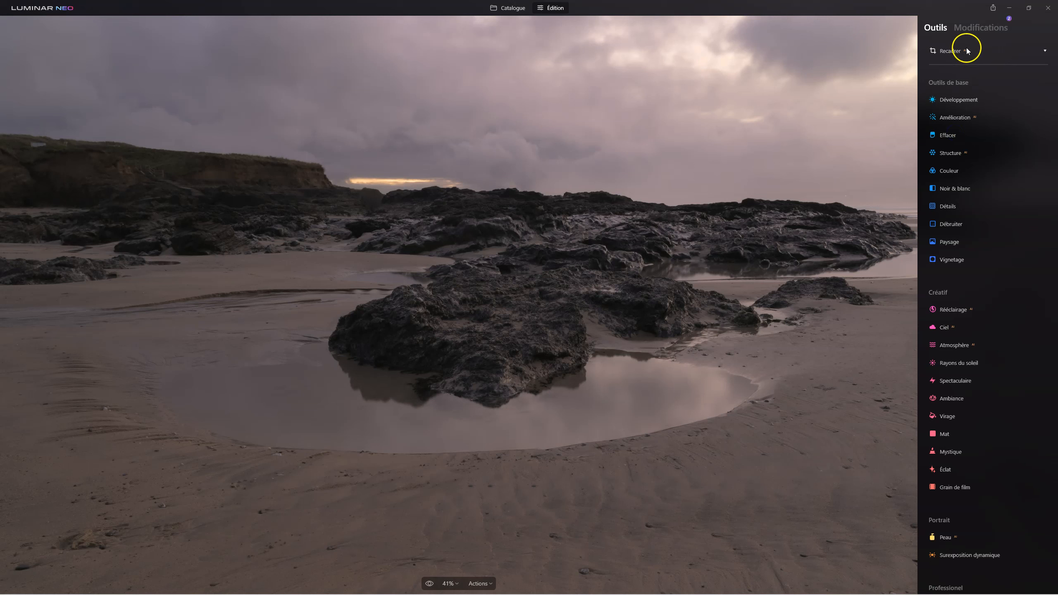
scroll(962, 188, "down", 1)
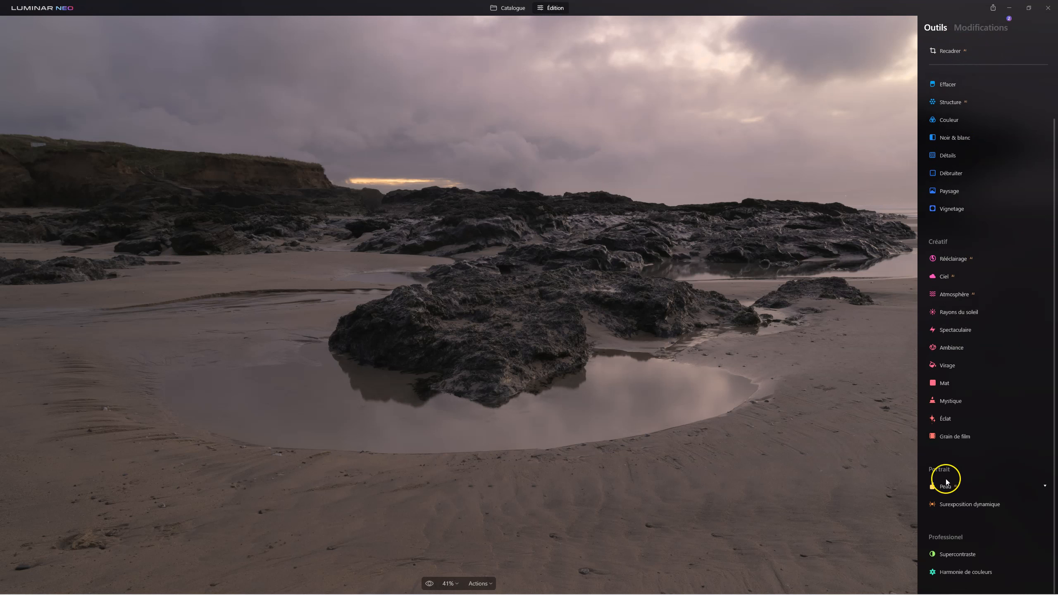
scroll(960, 554, "up", 1)
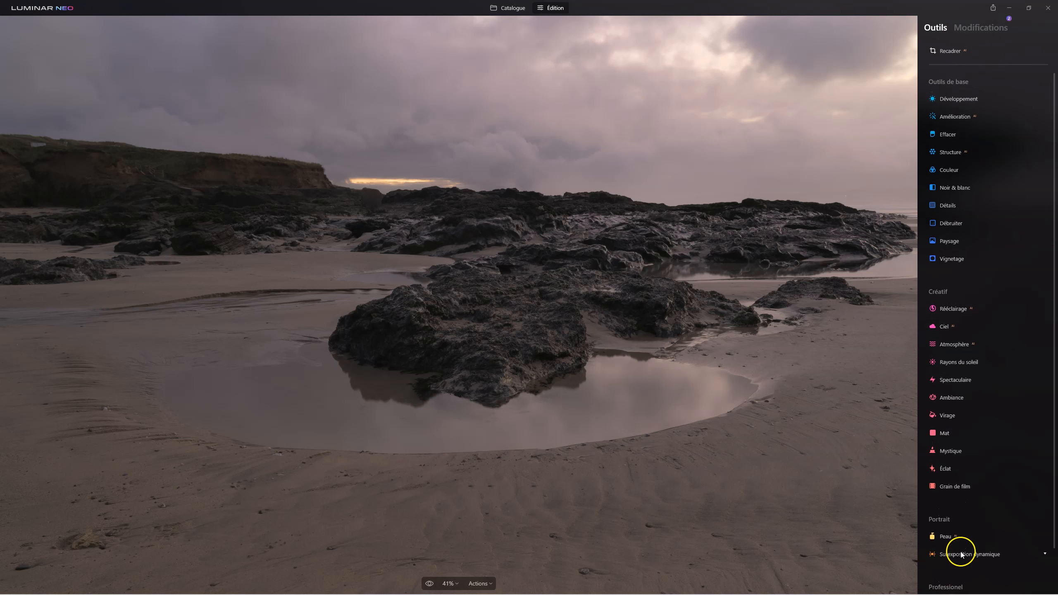
left_click(976, 28)
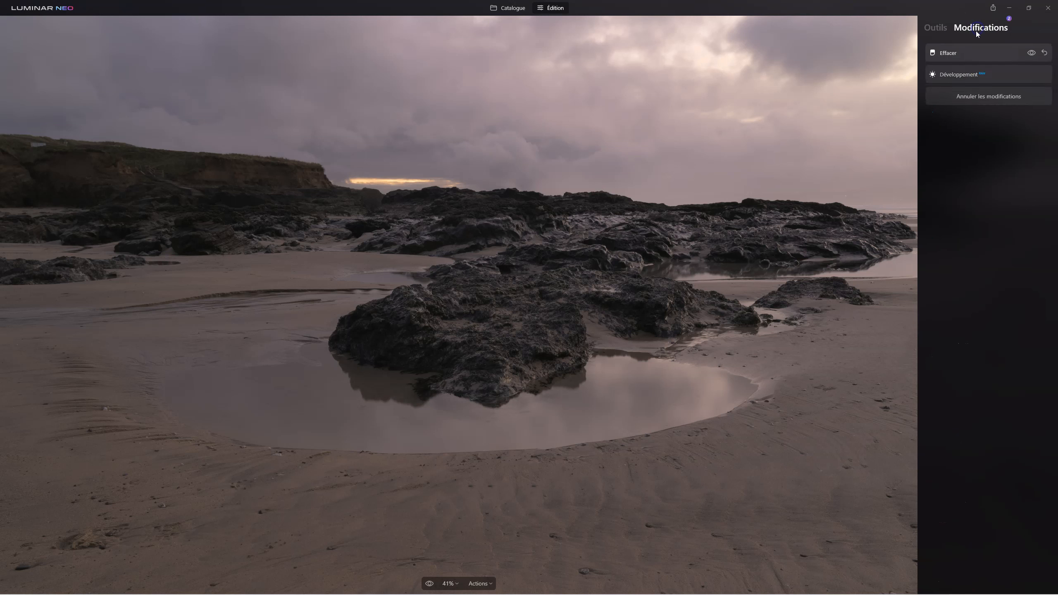
left_click(936, 29)
Crop the photo with the automatic AI crop at a 2:3 ratio and close the Recadrer tool
left_click(949, 50)
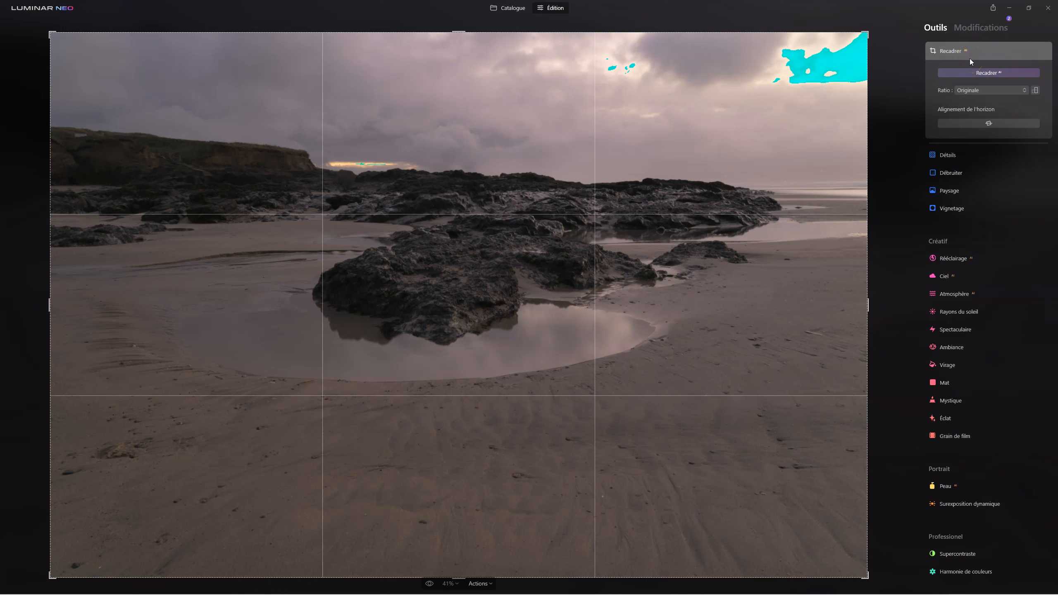
left_click(976, 72)
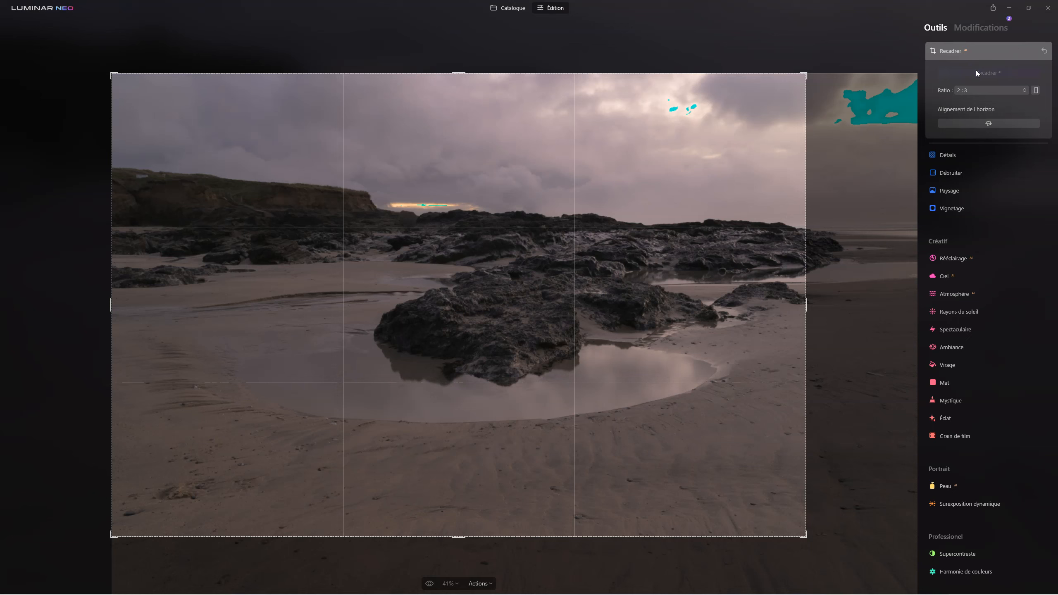
left_click(942, 51)
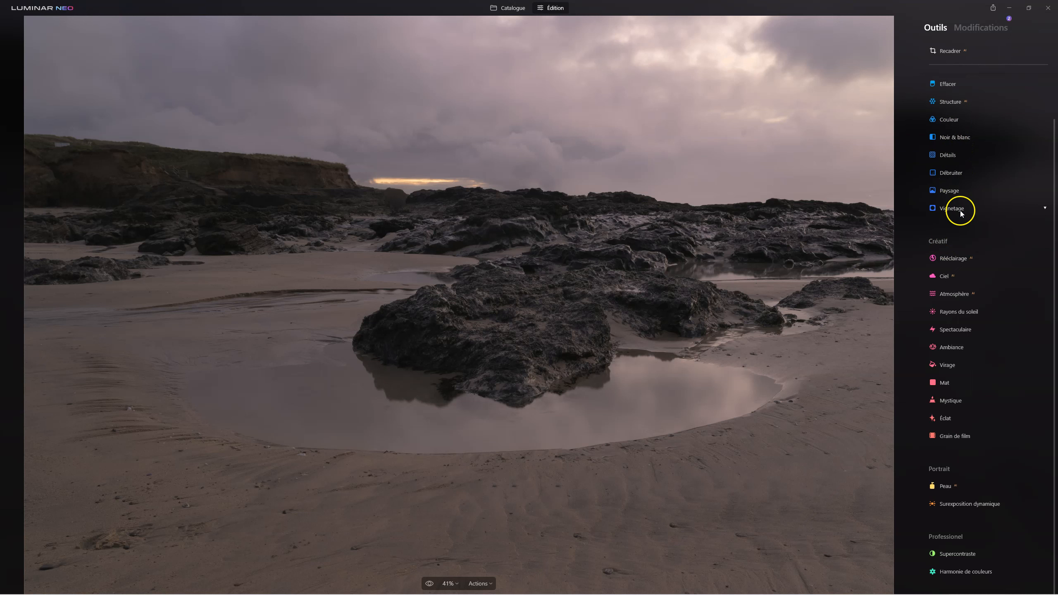
Set Accent to 31 in the Amélioration tool and close it
scroll(961, 212, "up", 3)
left_click(955, 118)
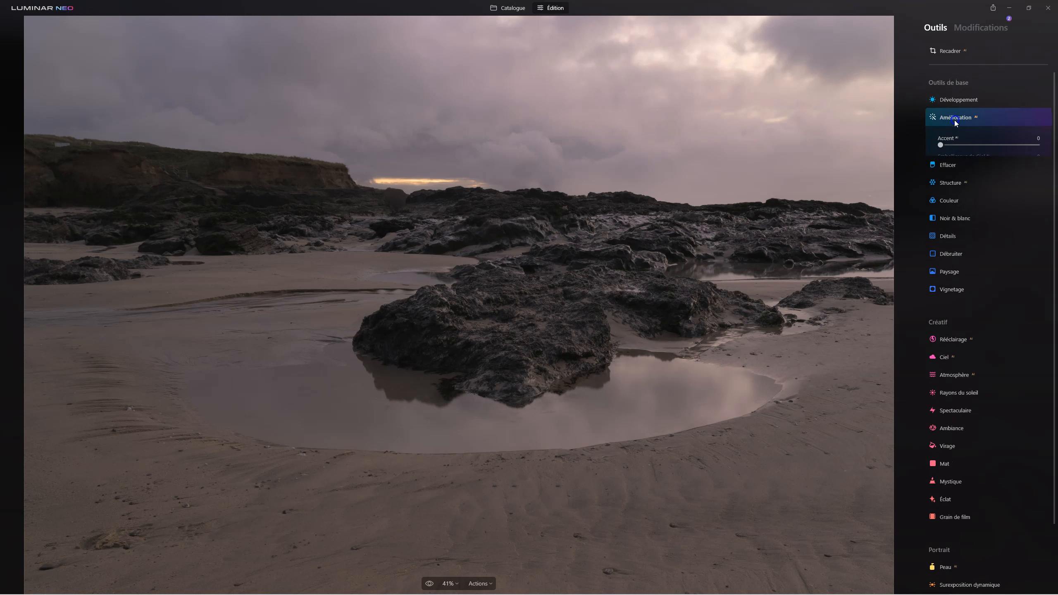
left_click_drag(944, 146, 984, 146)
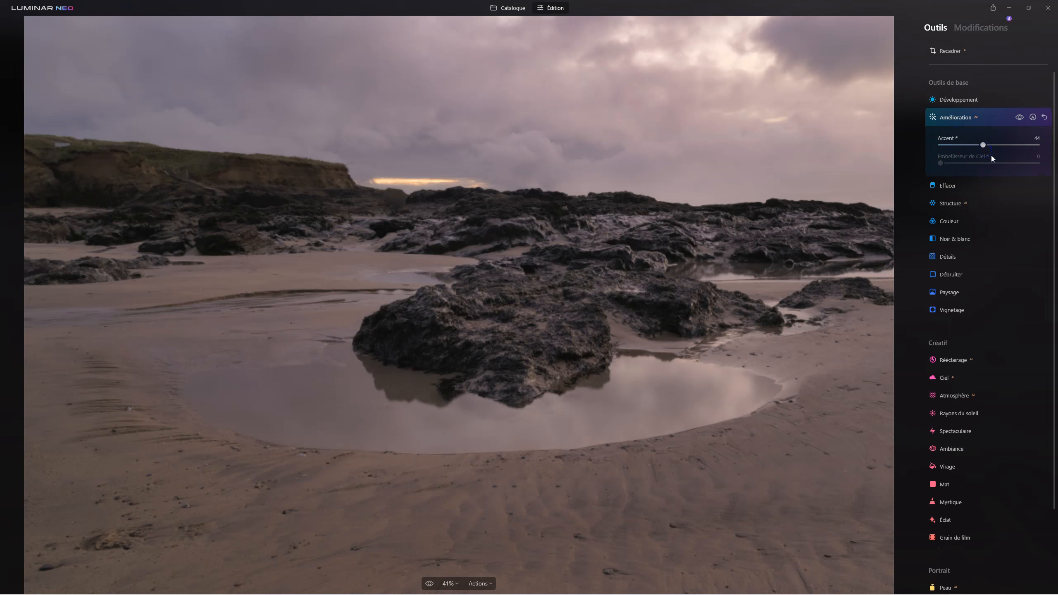
left_click(985, 146)
mouse_move(985, 146)
left_mouse_down()
mouse_move(1024, 146)
mouse_move(977, 146)
left_mouse_up()
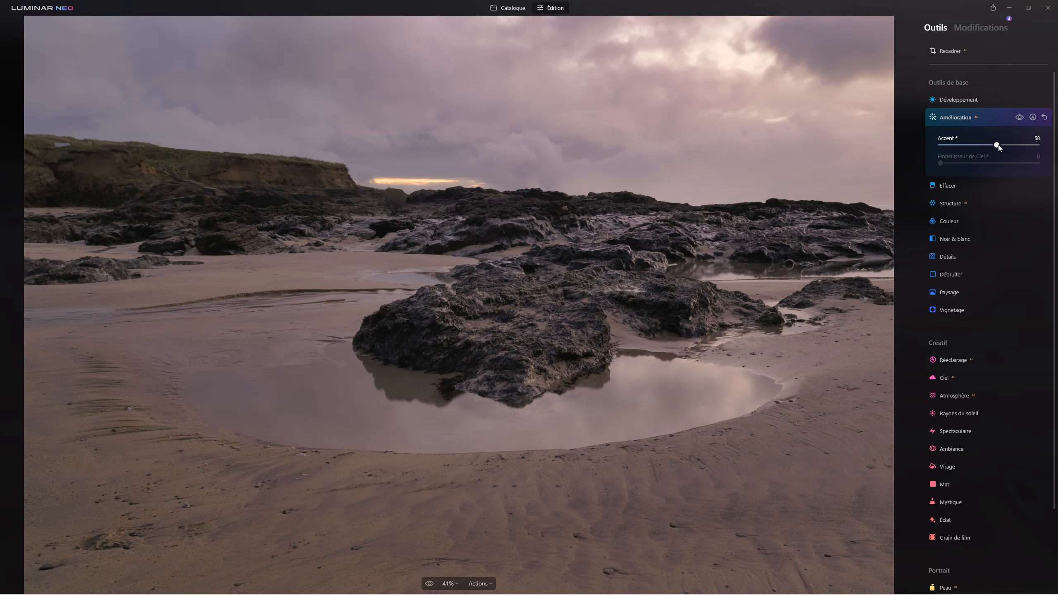
left_click_drag(998, 147, 972, 147)
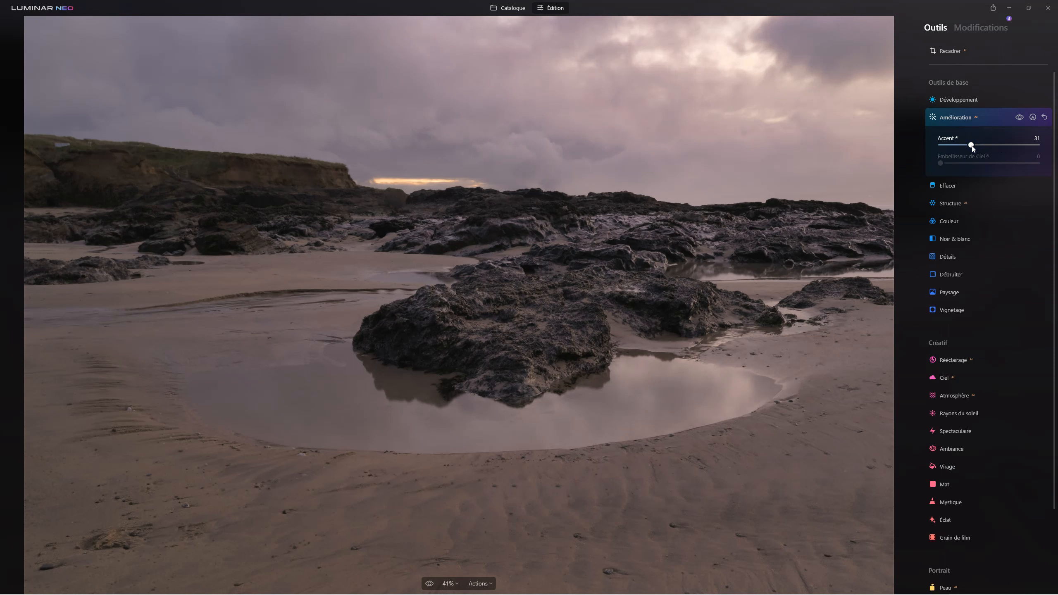
left_click(958, 118)
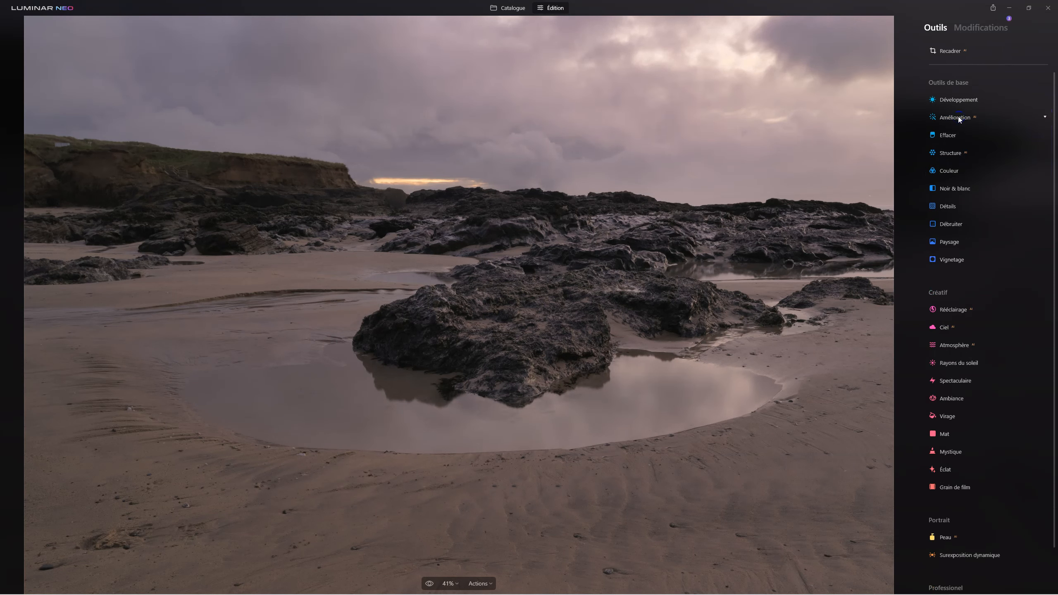
left_click(958, 118)
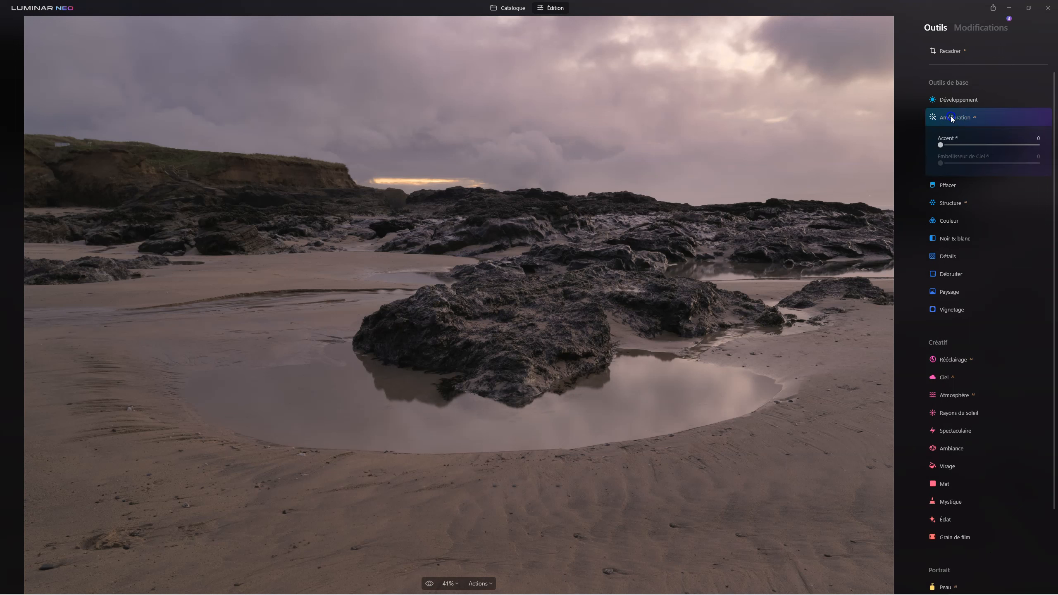
left_click(951, 118)
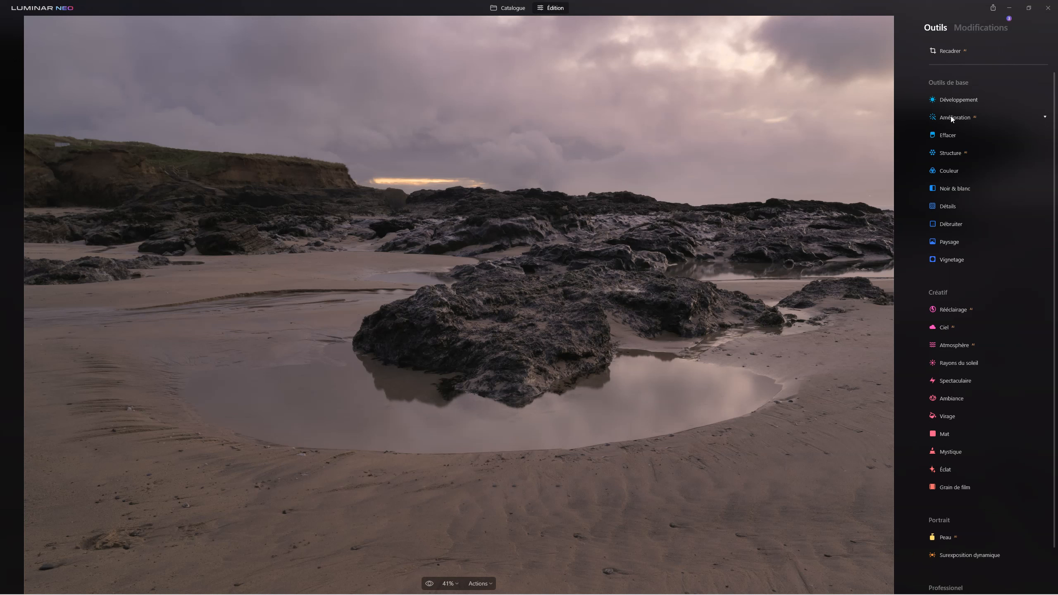
Set the Structure tool's Quantité to 32 for the whole photo and close the tool
left_click(949, 154)
left_click_drag(979, 189, 1004, 183)
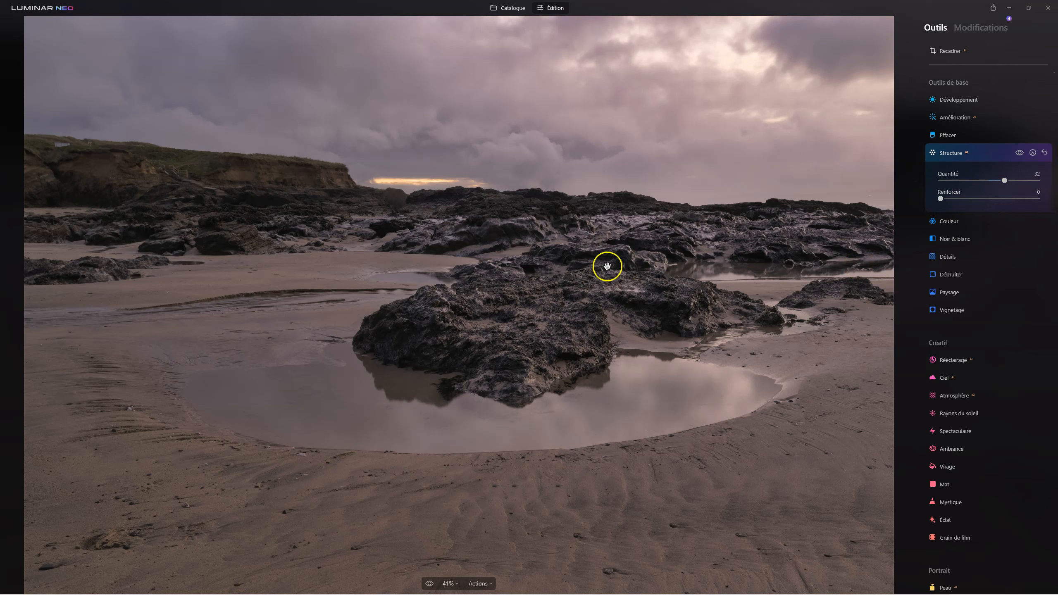
left_click(952, 154)
Add a second Structure adjustment with Quantité set to 24
left_click(952, 155)
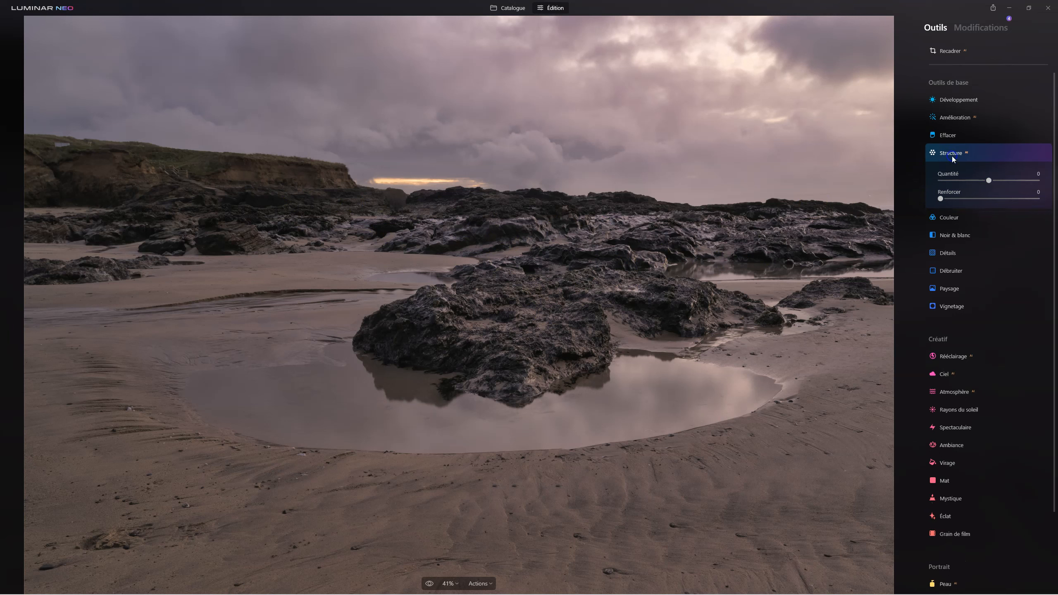
left_click(983, 182)
left_click_drag(983, 183, 1000, 184)
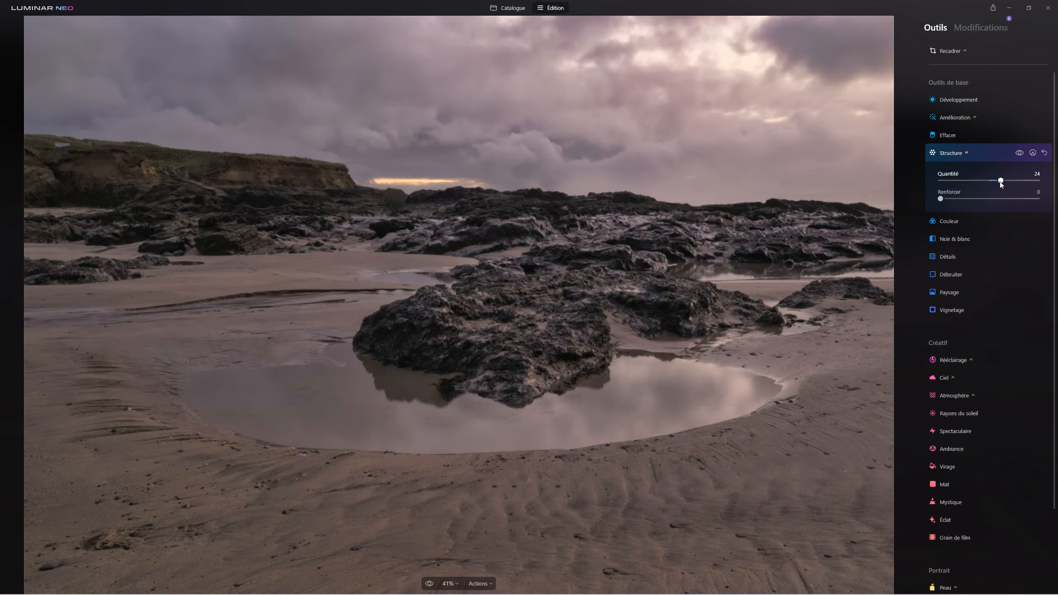
Paint a mask over the foreground and background rocks for the second Structure adjustment, compare before and after, and close the tool
left_click(1032, 158)
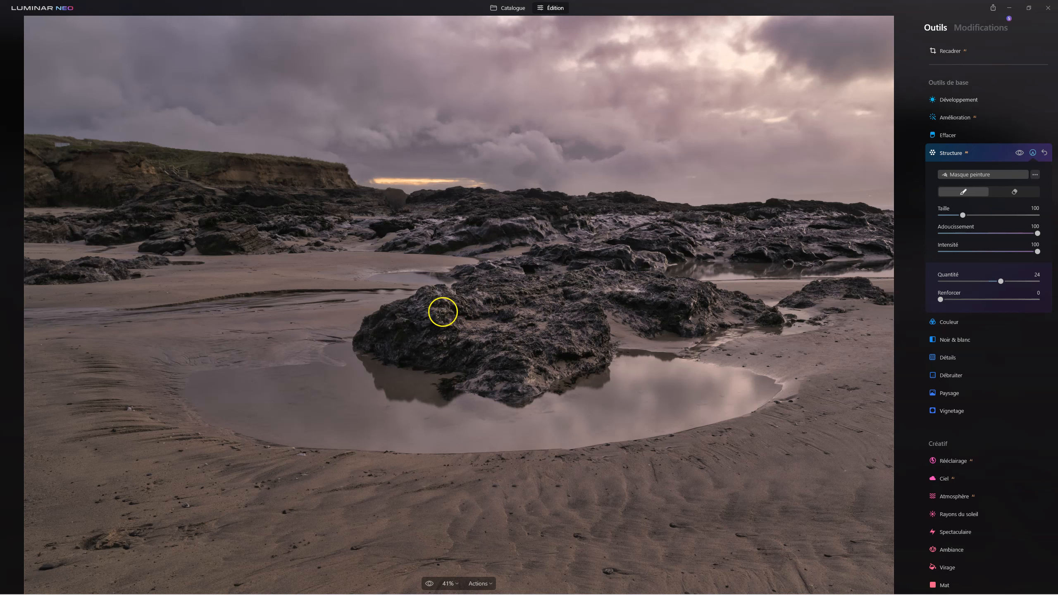
mouse_move(442, 320)
left_mouse_down()
mouse_move(542, 305)
mouse_move(493, 282)
mouse_move(523, 274)
mouse_move(542, 318)
mouse_move(564, 310)
mouse_move(540, 339)
mouse_move(546, 289)
mouse_move(580, 266)
left_mouse_up()
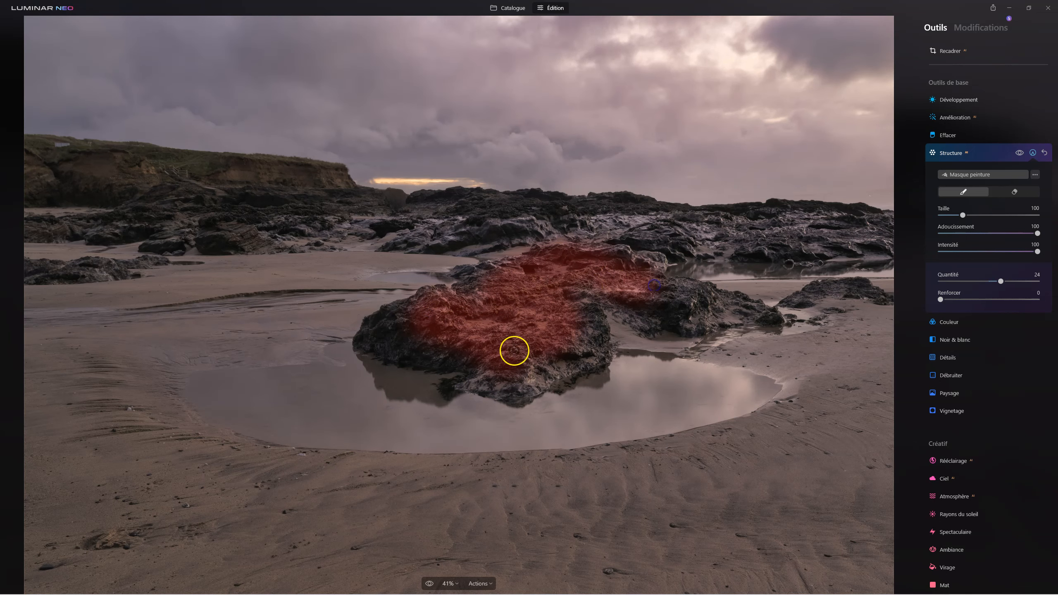
mouse_move(508, 373)
left_mouse_down()
mouse_move(590, 229)
mouse_move(250, 215)
mouse_move(595, 222)
mouse_move(704, 238)
mouse_move(902, 232)
mouse_move(51, 227)
left_mouse_up()
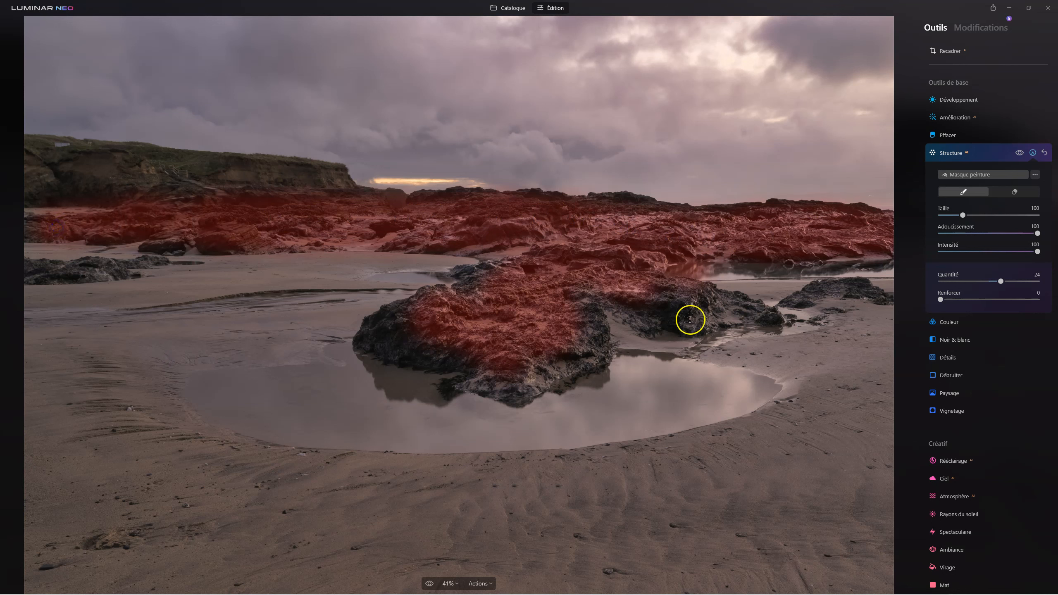
mouse_move(647, 286)
left_mouse_down()
mouse_move(723, 312)
mouse_move(588, 290)
mouse_move(569, 361)
mouse_move(541, 366)
mouse_move(411, 326)
mouse_move(499, 273)
mouse_move(571, 279)
left_mouse_up()
mouse_move(890, 333)
left_mouse_down()
mouse_move(822, 296)
mouse_move(855, 291)
mouse_move(802, 298)
mouse_move(842, 294)
mouse_move(902, 335)
mouse_move(874, 337)
left_mouse_up()
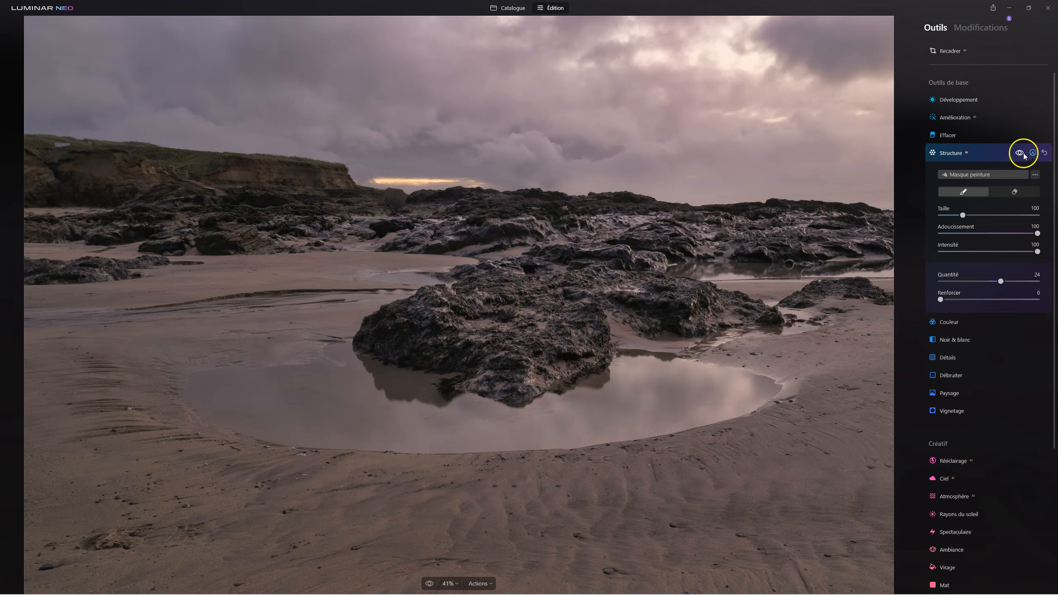
left_click(1021, 153)
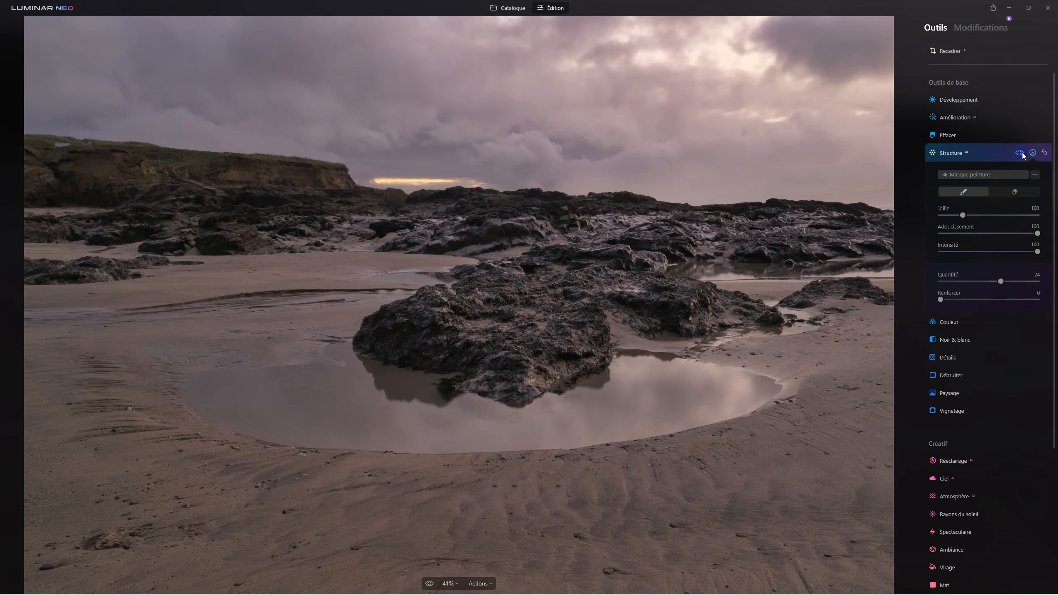
left_click(1021, 154)
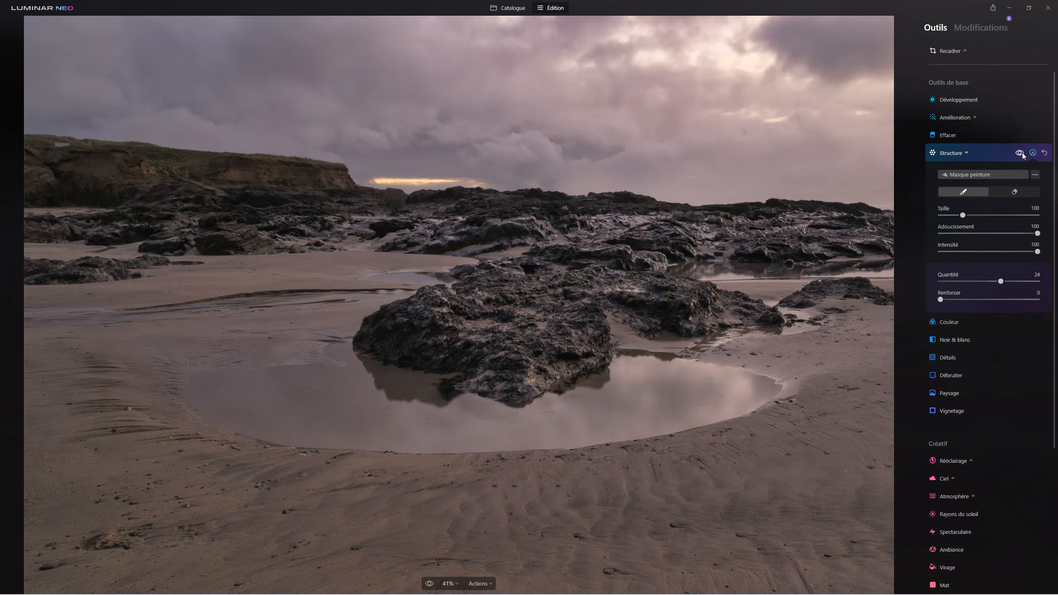
left_click(946, 153)
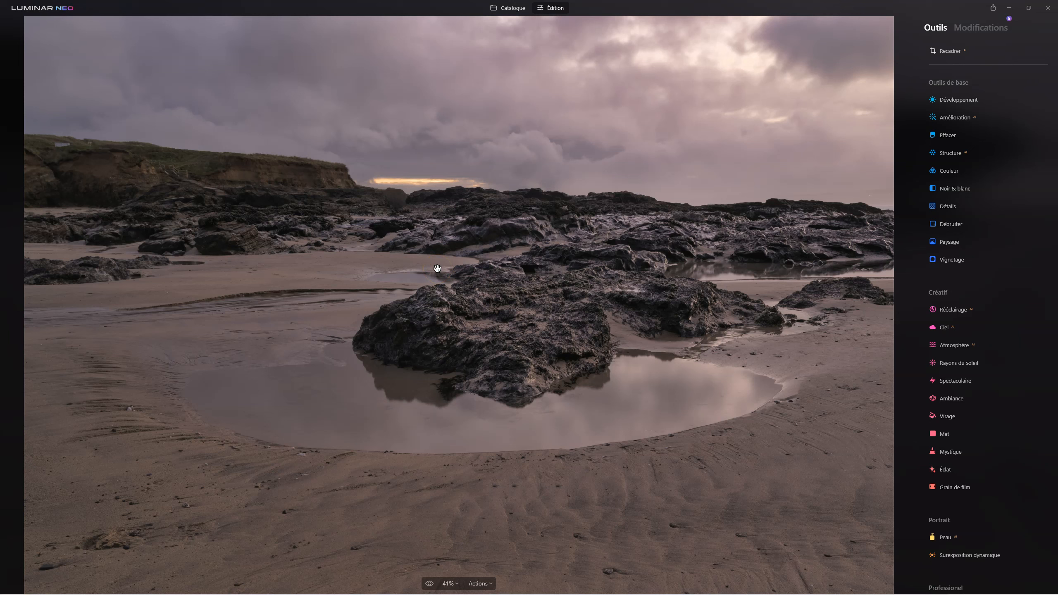
Apply the Spectaculaire effect with Quantité set to 34, compare before and after, and close the tool
left_click(959, 382)
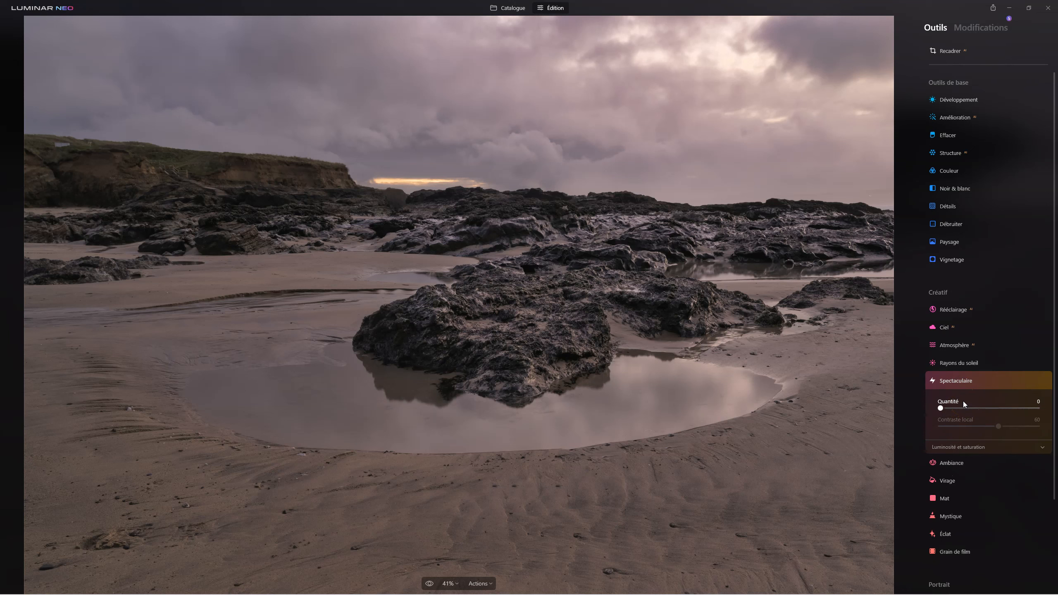
left_click(941, 408)
left_click_drag(941, 408, 968, 410)
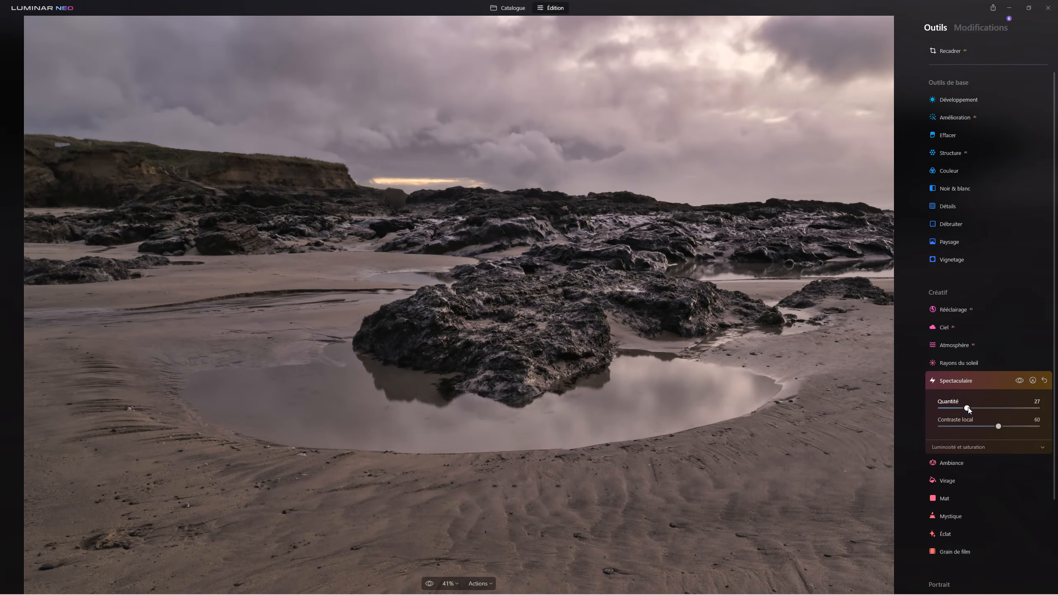
left_click(1020, 381)
left_click(1019, 380)
left_click(963, 447)
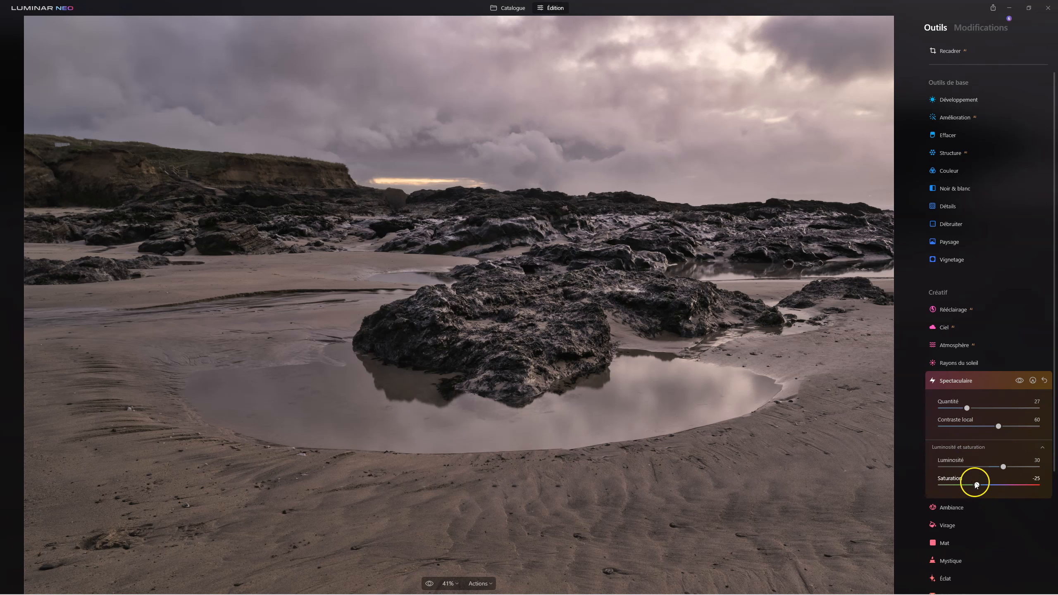
left_click_drag(967, 408, 973, 410)
left_click(946, 381)
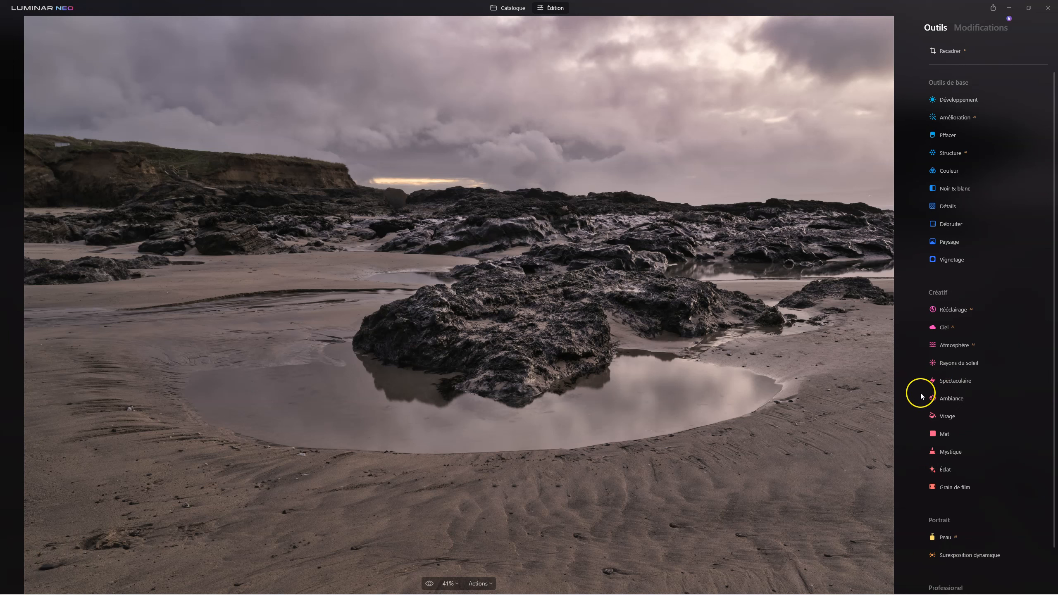
left_click(962, 99)
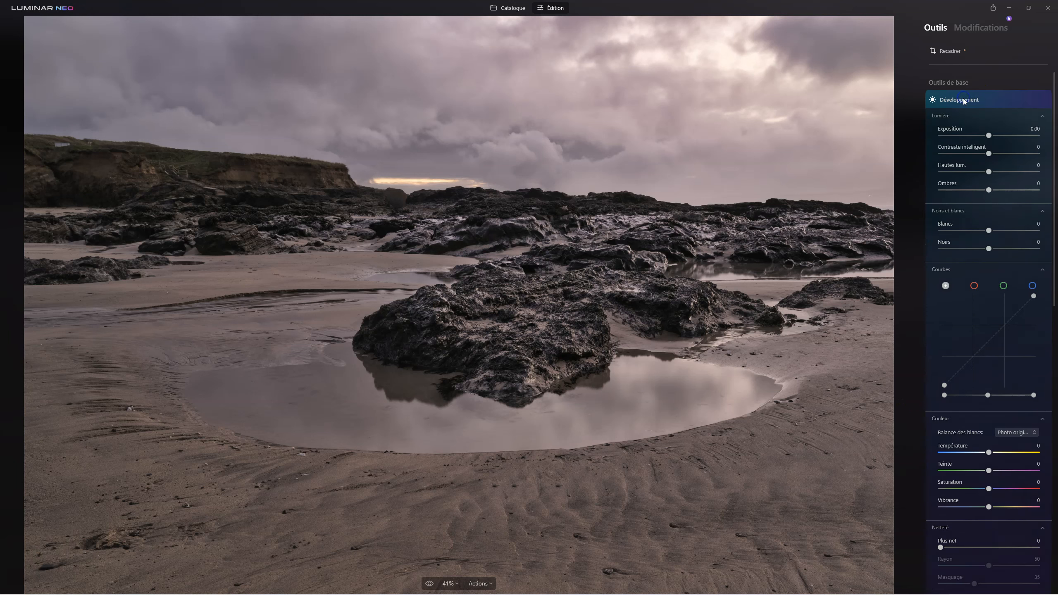
left_click(979, 26)
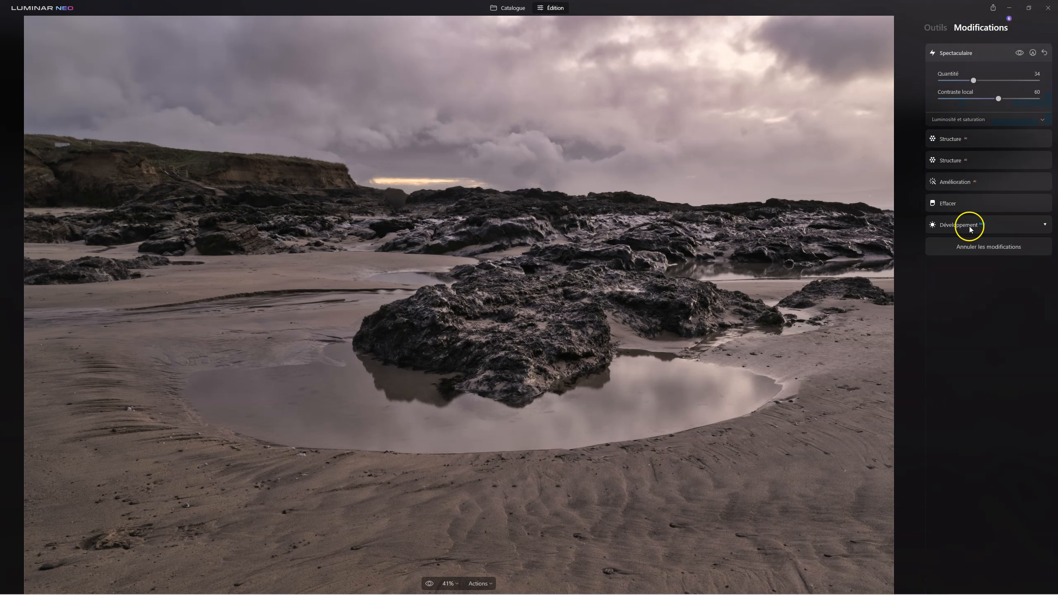
left_click(937, 29)
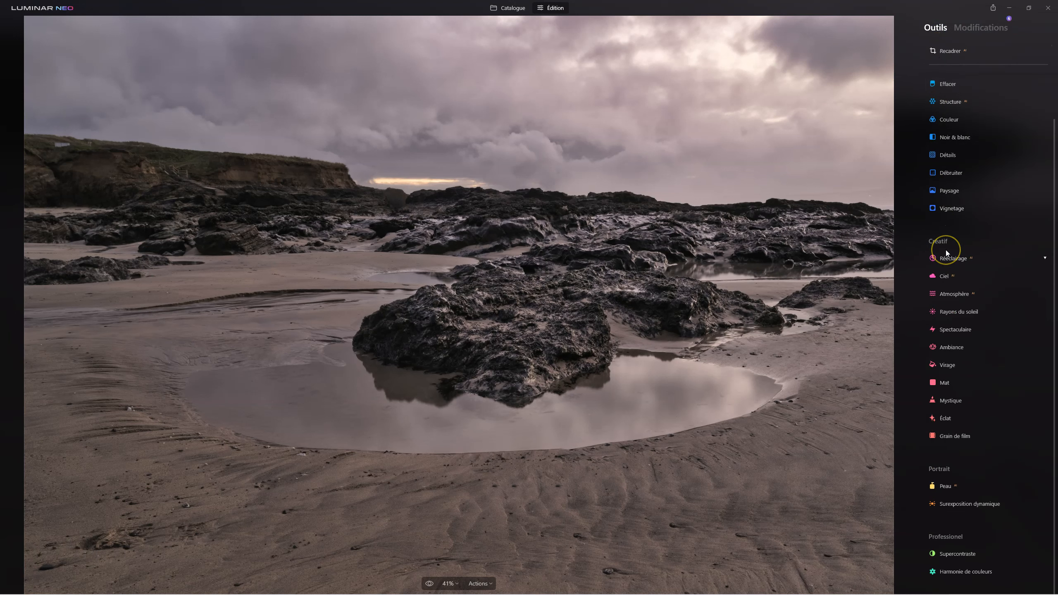
left_click(948, 217)
scroll(980, 264, "up", 2)
In a new Développement adjustment, add shadow, midtone and highlight points to the tone curve, raising the highlights slightly, and compare before and after
left_click(966, 99)
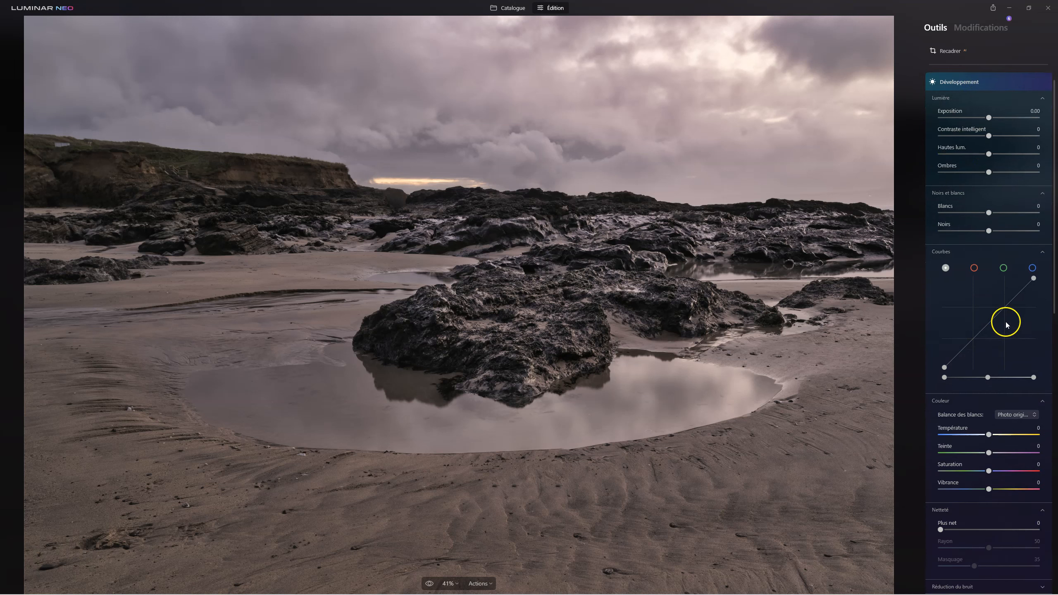
left_click(963, 349)
left_click(1011, 297)
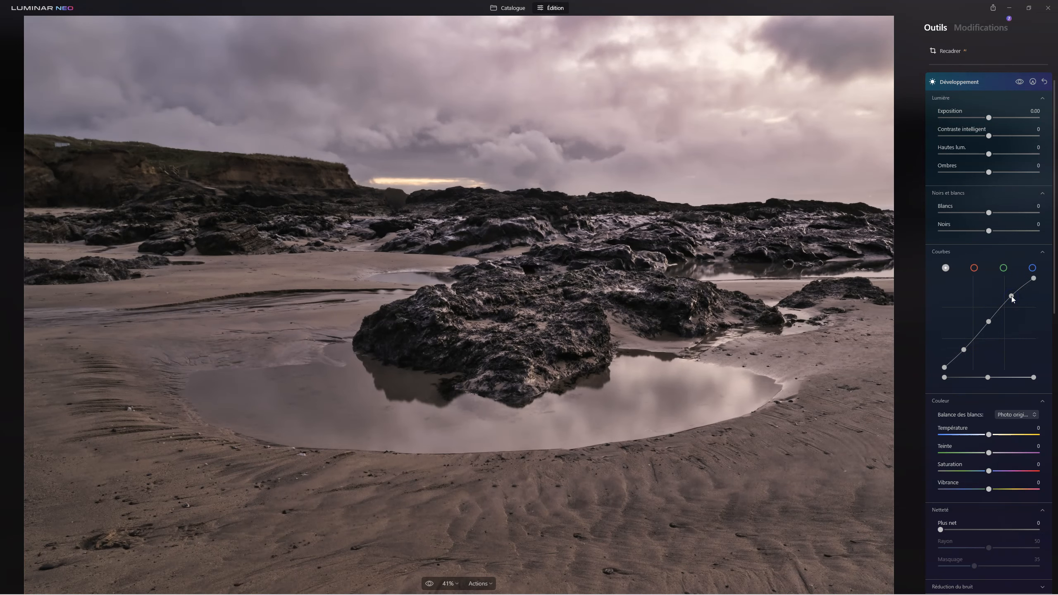
left_click(1018, 83)
left_click(1019, 83)
Paint a mask across the sky at intensity 30 for the new Développement adjustment and compare before and after
left_click(1032, 82)
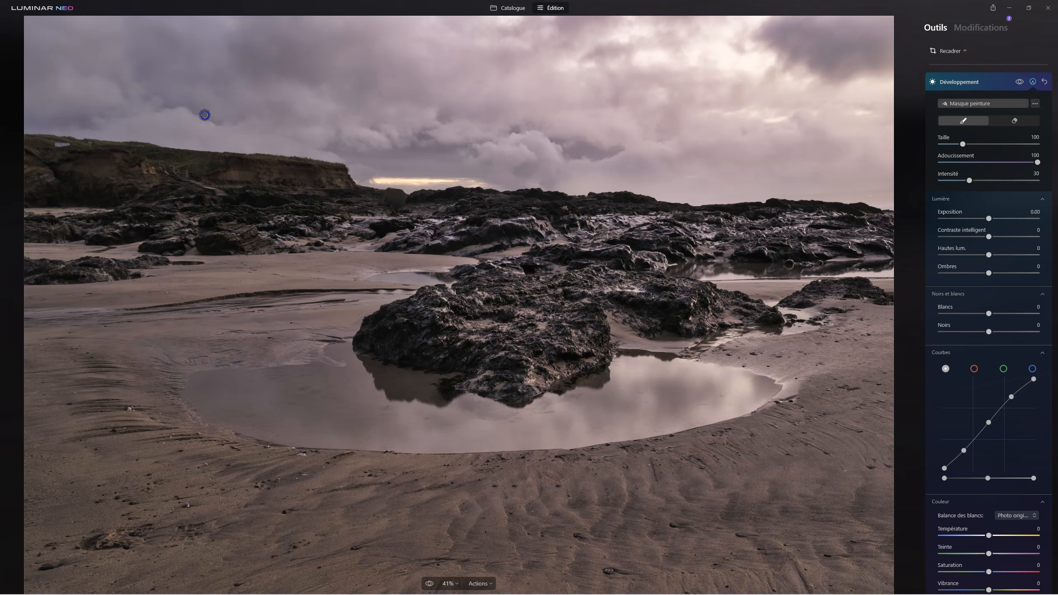
mouse_move(131, 100)
left_mouse_down()
mouse_move(218, 109)
mouse_move(433, 74)
mouse_move(761, 147)
left_mouse_up()
left_click(1018, 82)
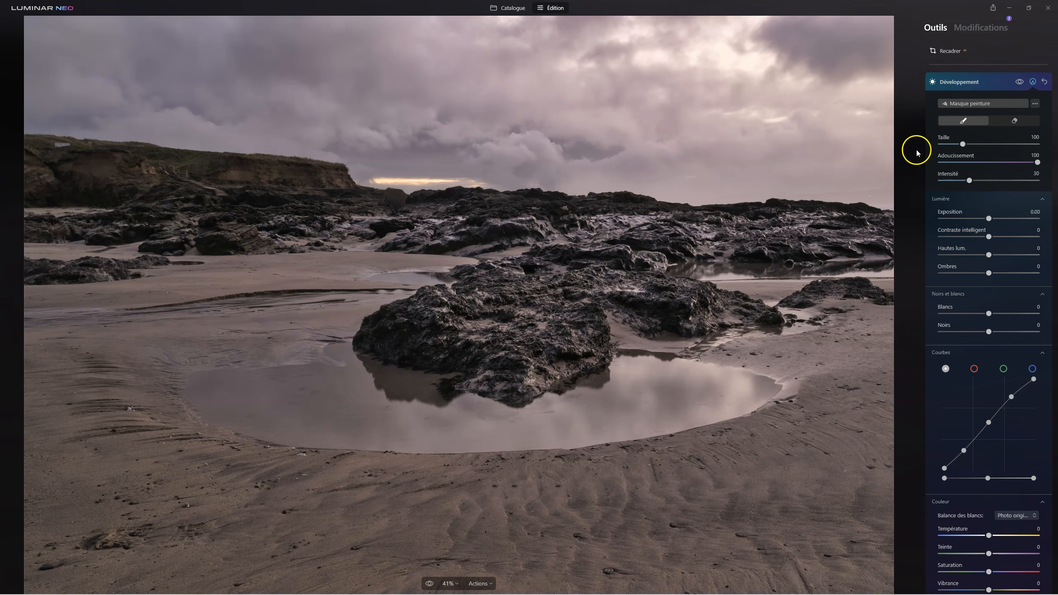
left_click(1020, 83)
left_click(1020, 83)
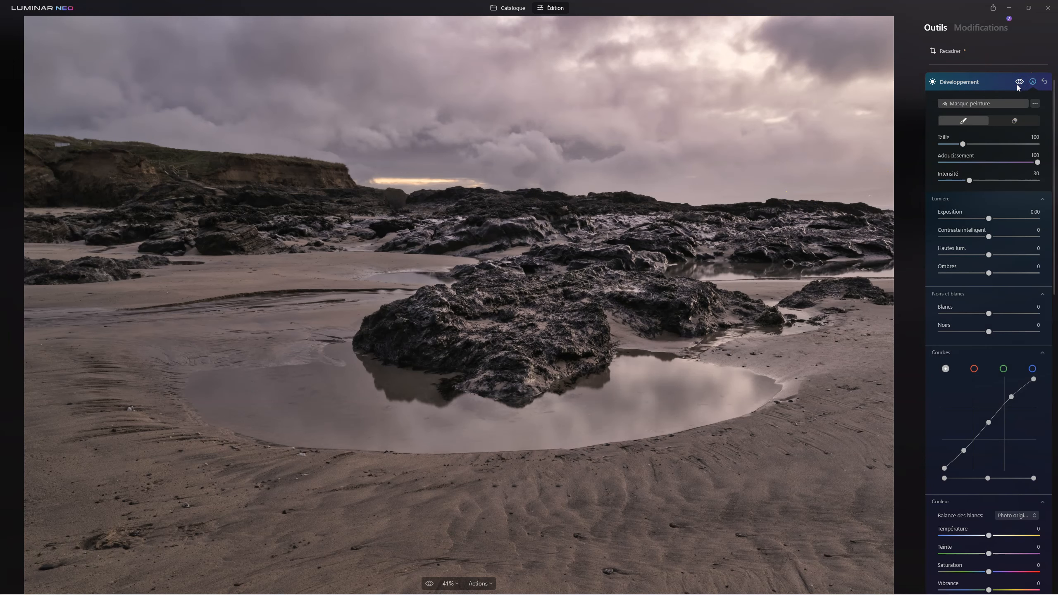
Close the Développement adjustment and use Effacer to mask and remove the wooden steps and the pale strip on the rocks below the cliff
left_click(948, 82)
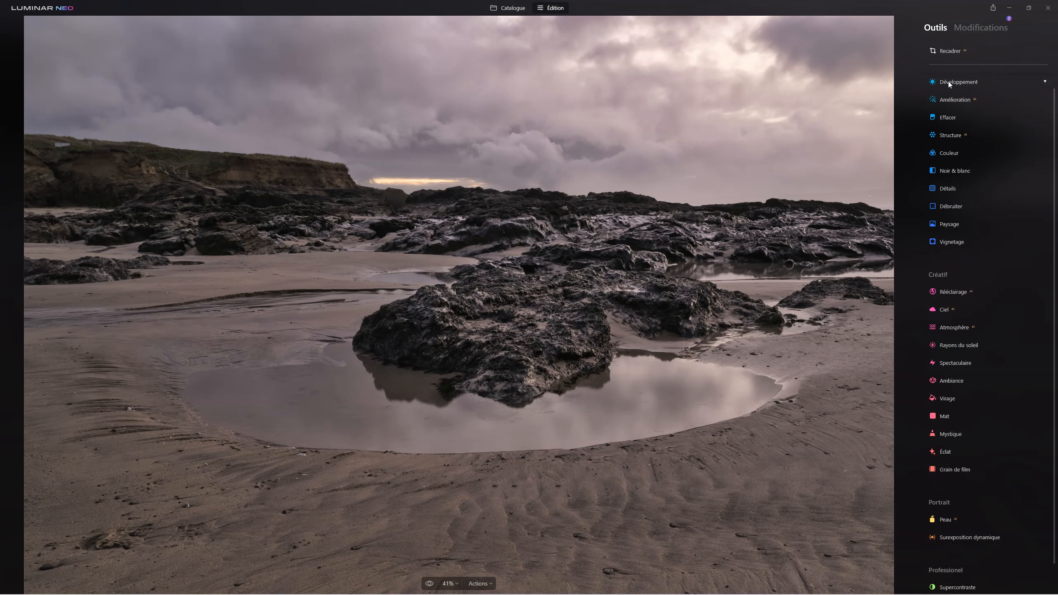
left_click(948, 115)
scroll(133, 153, "up", 5)
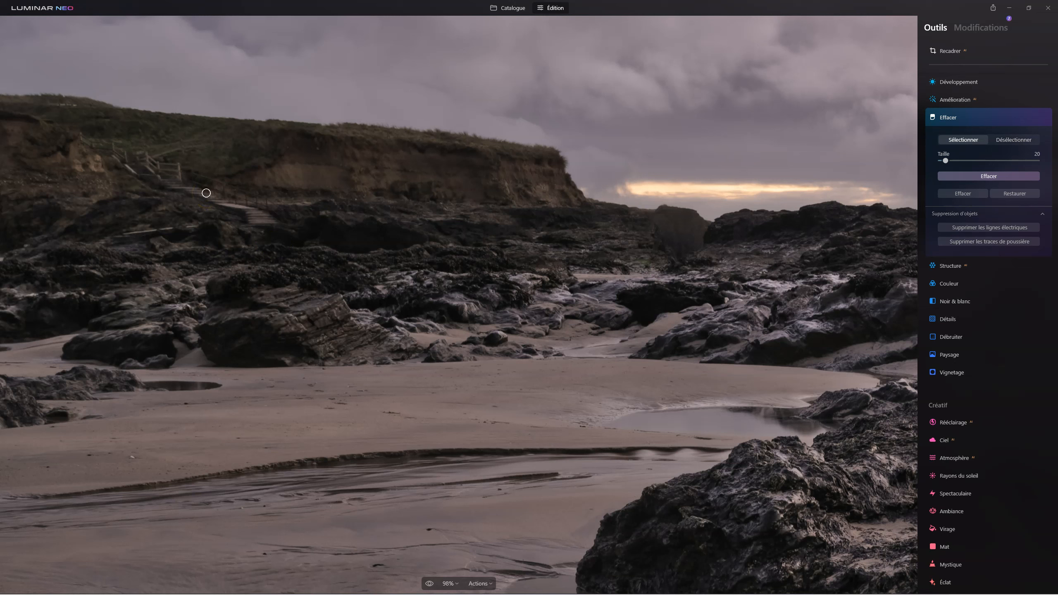
mouse_move(207, 195)
left_mouse_down()
mouse_move(237, 206)
mouse_move(166, 182)
left_mouse_up()
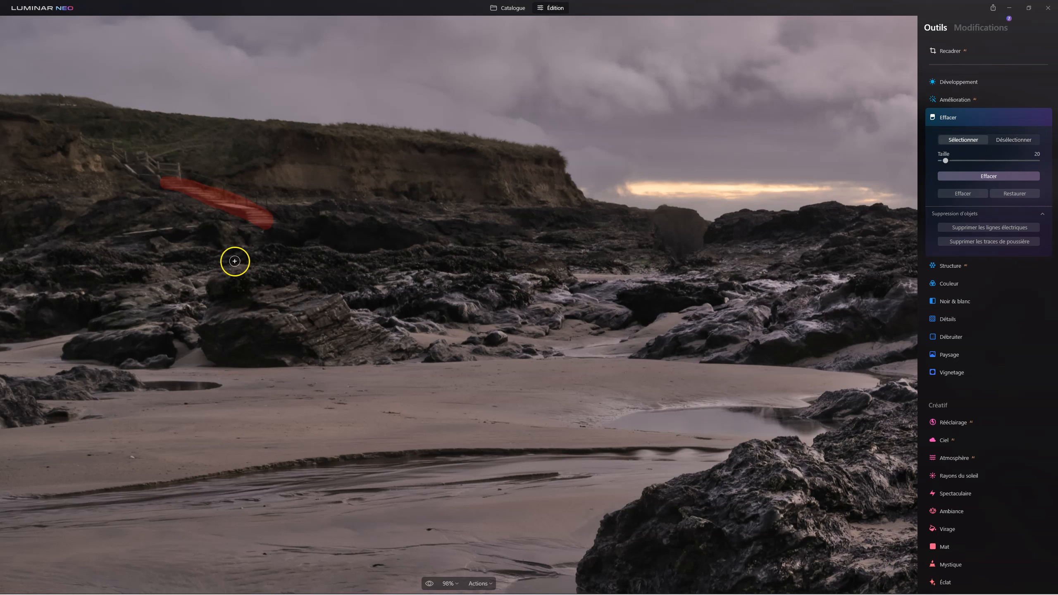
left_click_drag(97, 238, 188, 230)
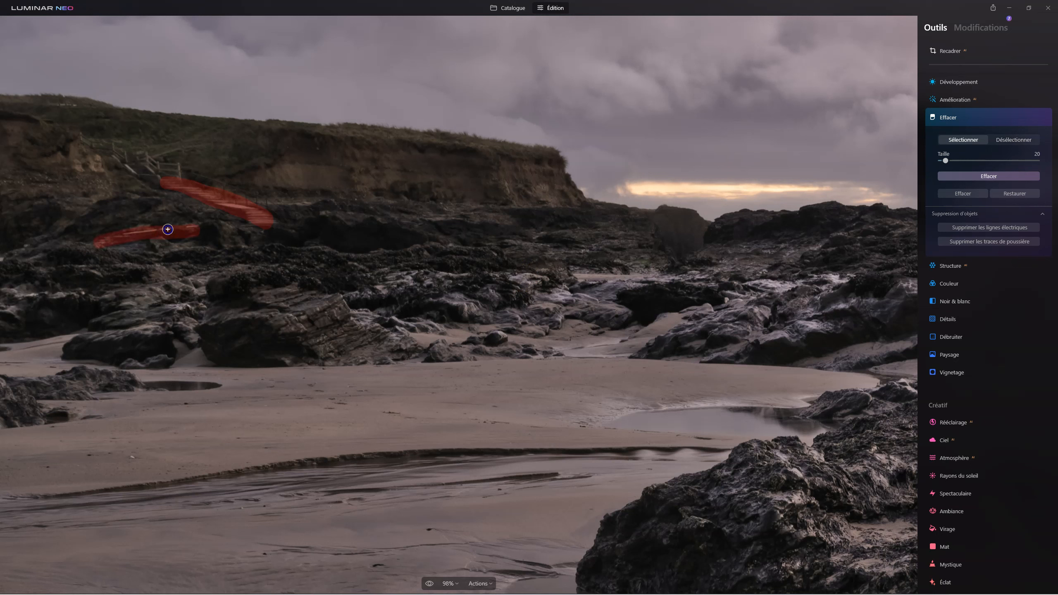
left_click(988, 175)
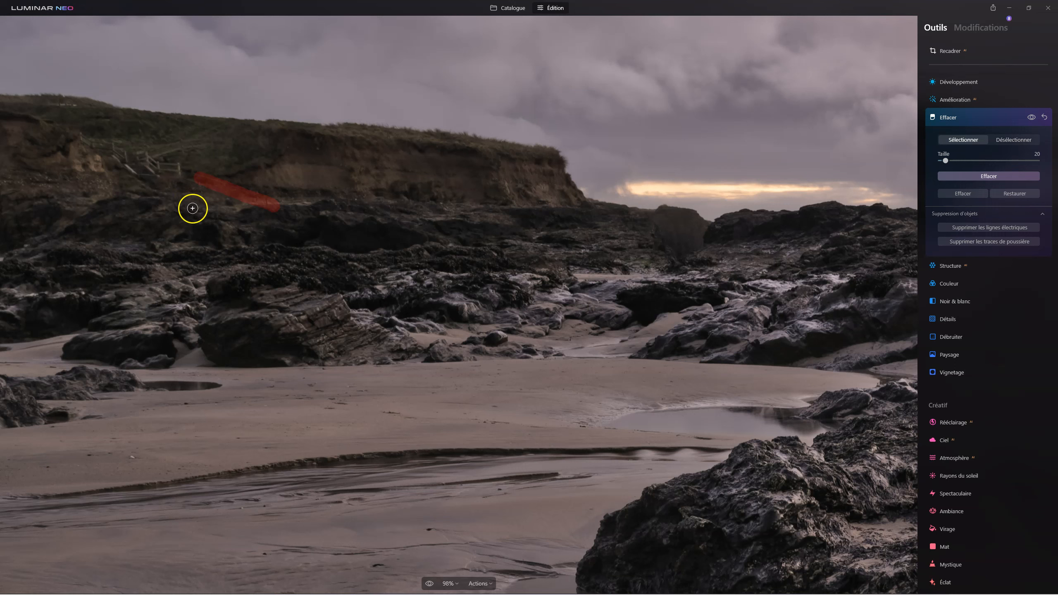
left_click(1002, 182)
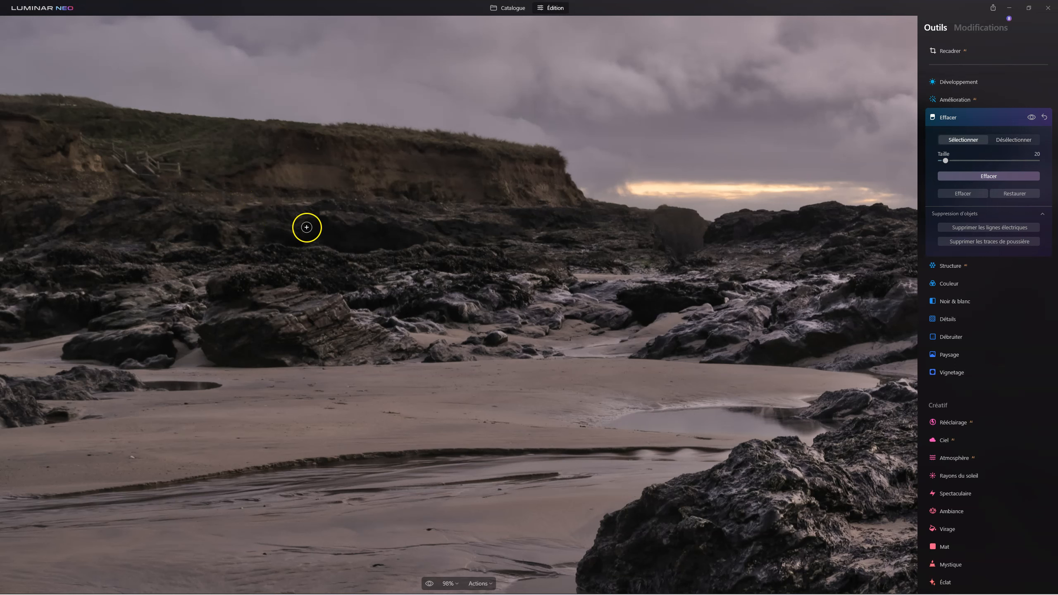
Mask and erase the wooden fence on the cliffside, including its remaining fragments
left_click(177, 169)
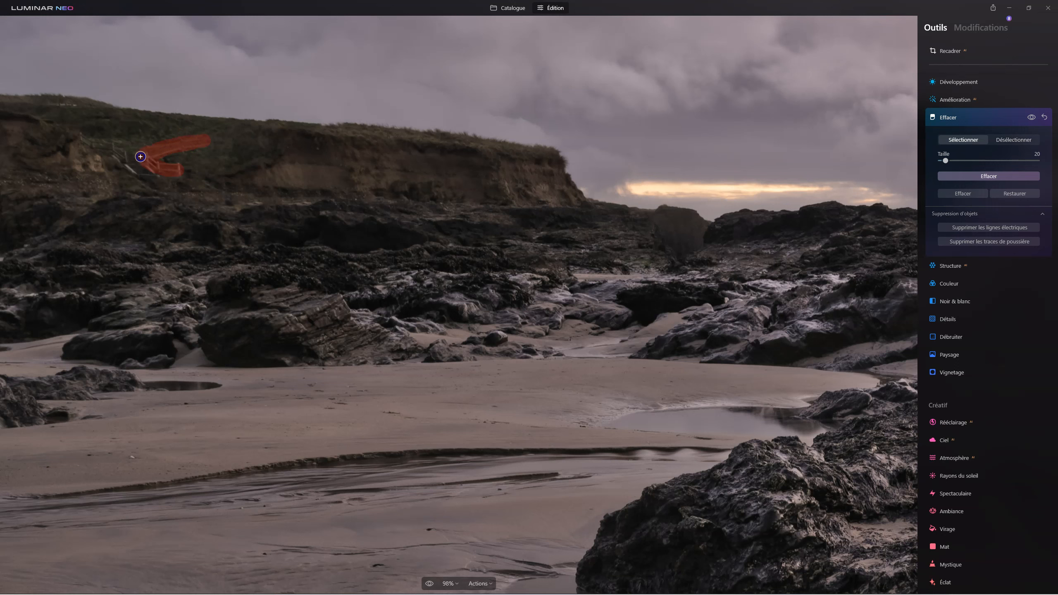
left_click(995, 176)
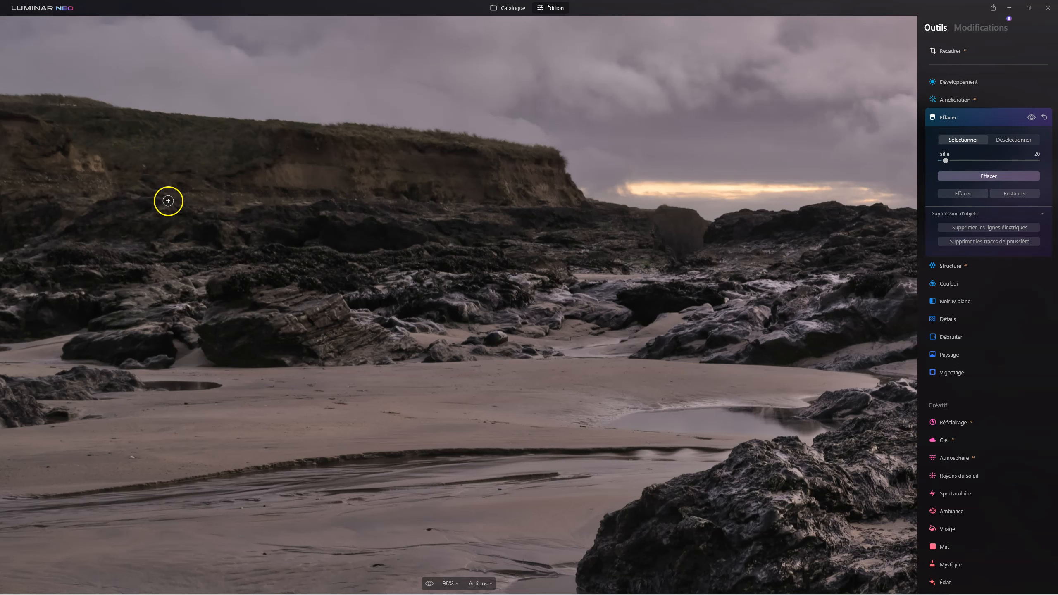
mouse_move(144, 166)
left_mouse_down()
mouse_move(175, 218)
mouse_move(145, 167)
left_mouse_up()
left_click(994, 174)
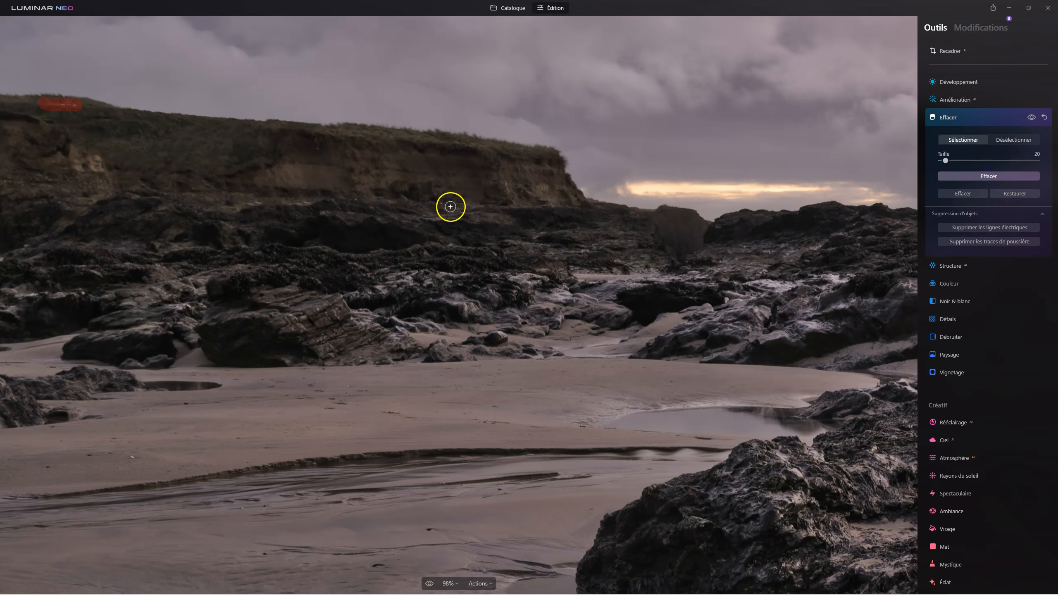
Mask and erase the small white structure on the grassy cliff top
scroll(458, 219, "down", 3)
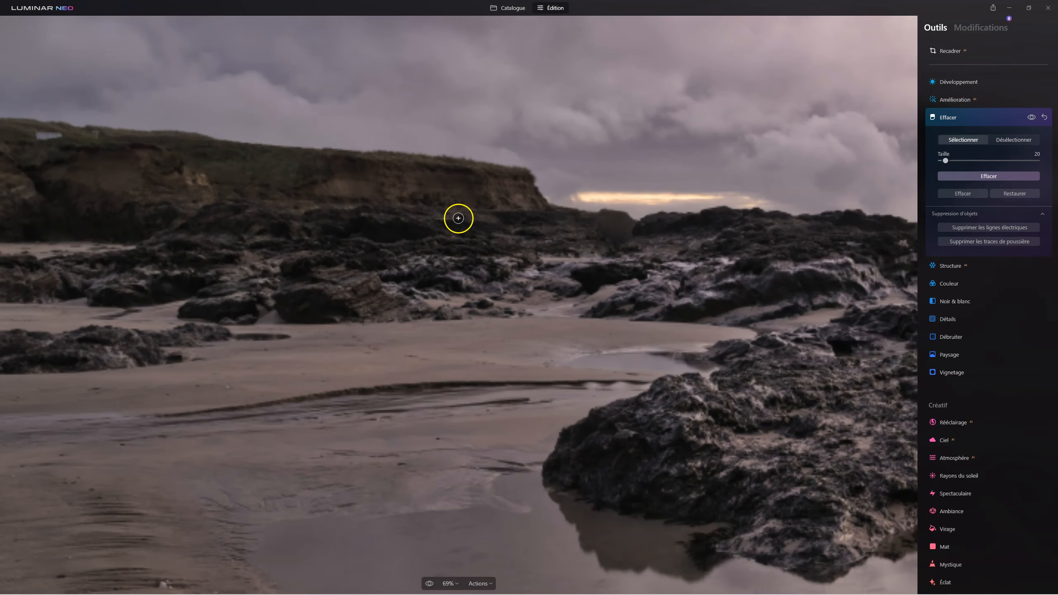
scroll(42, 145, "up", 4)
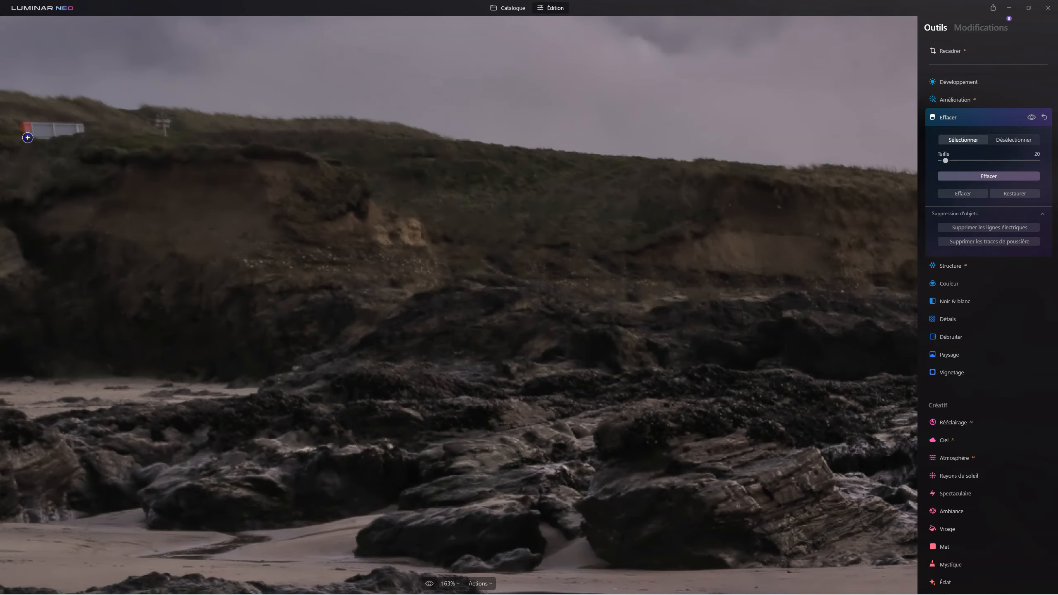
left_click(977, 177)
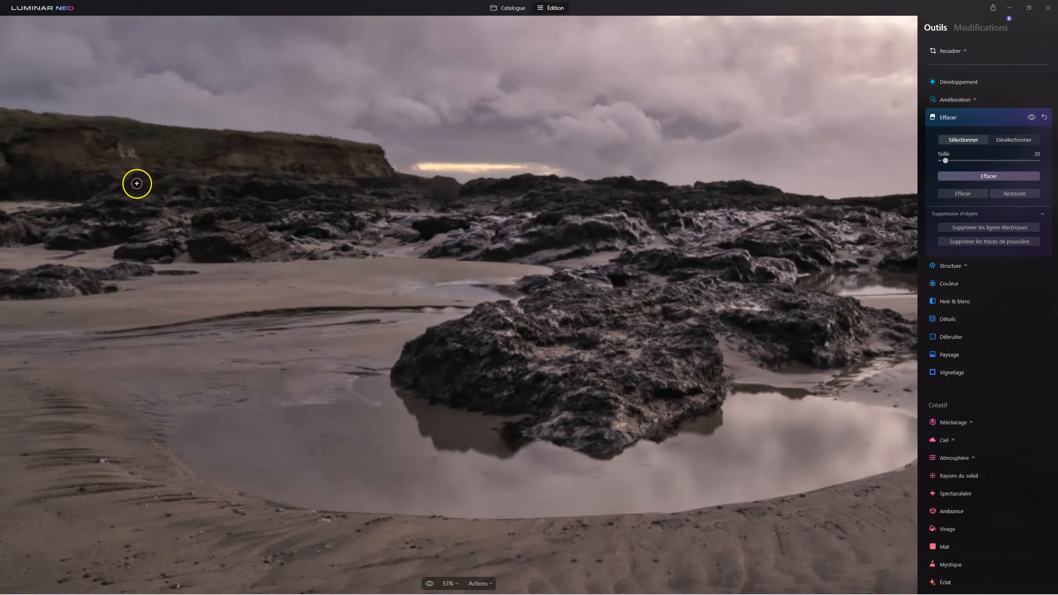
Mask and erase the dark debris patches on the sand in the photo's lower-left corner
scroll(137, 183, "down", 4)
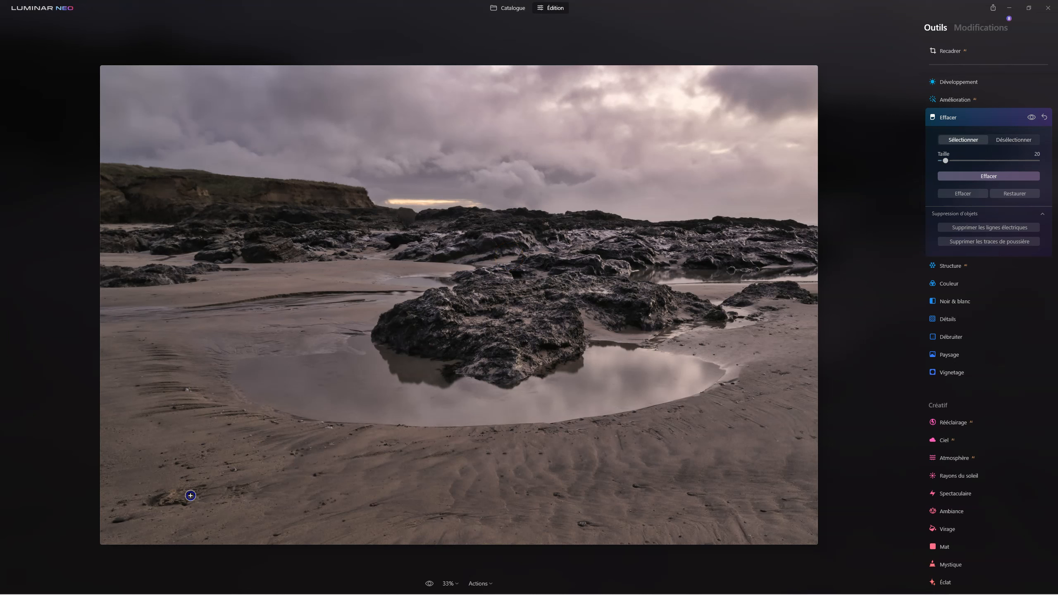
mouse_move(155, 500)
left_mouse_down()
mouse_move(245, 489)
mouse_move(194, 487)
left_mouse_up()
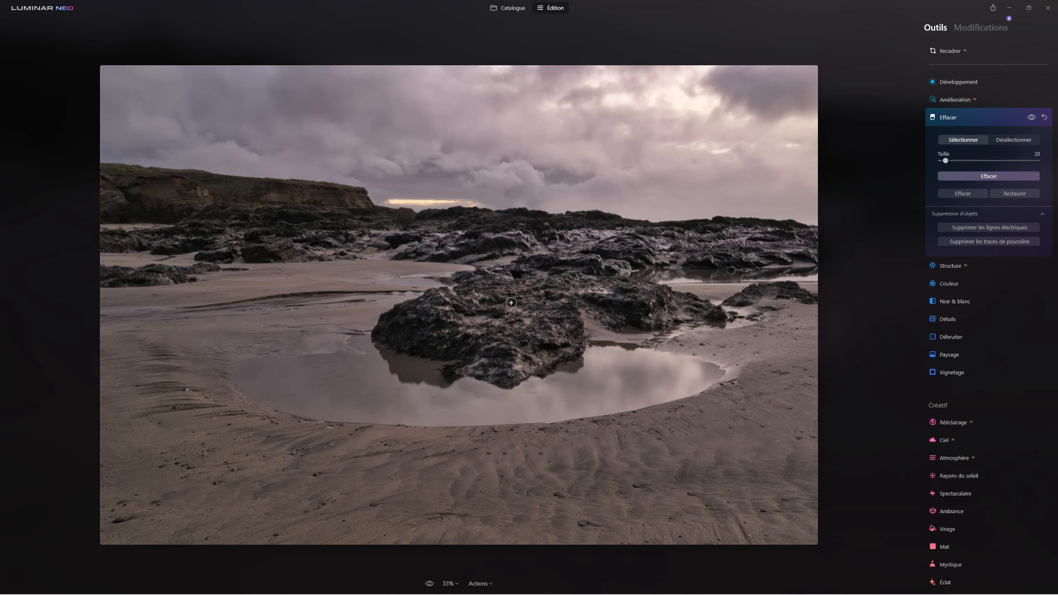
left_click(640, 424)
mouse_move(157, 517)
left_mouse_down()
mouse_move(112, 518)
mouse_move(124, 520)
mouse_move(116, 505)
mouse_move(125, 501)
mouse_move(160, 503)
left_mouse_up()
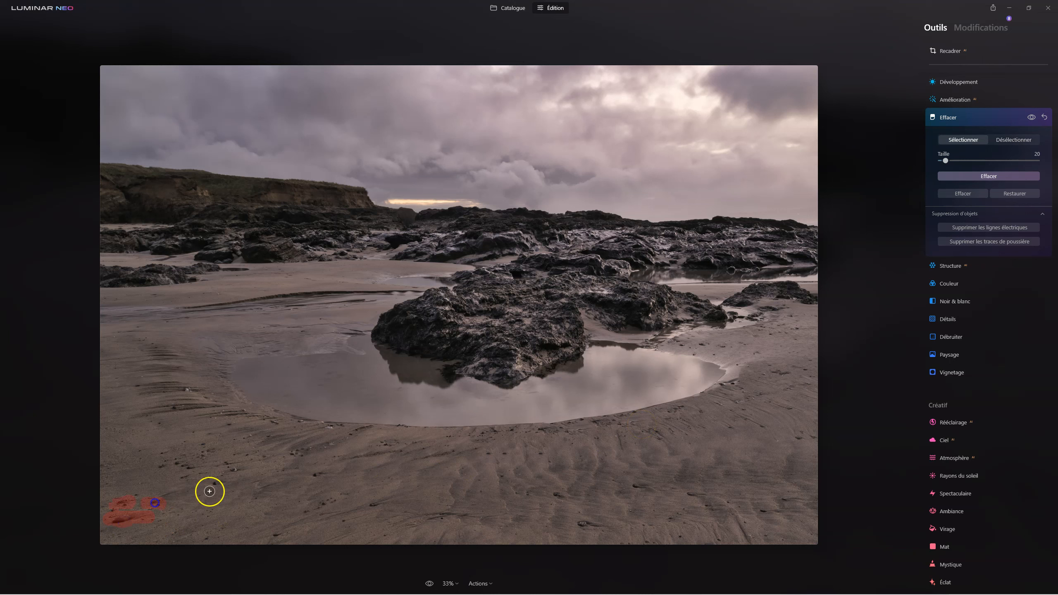
left_click(988, 175)
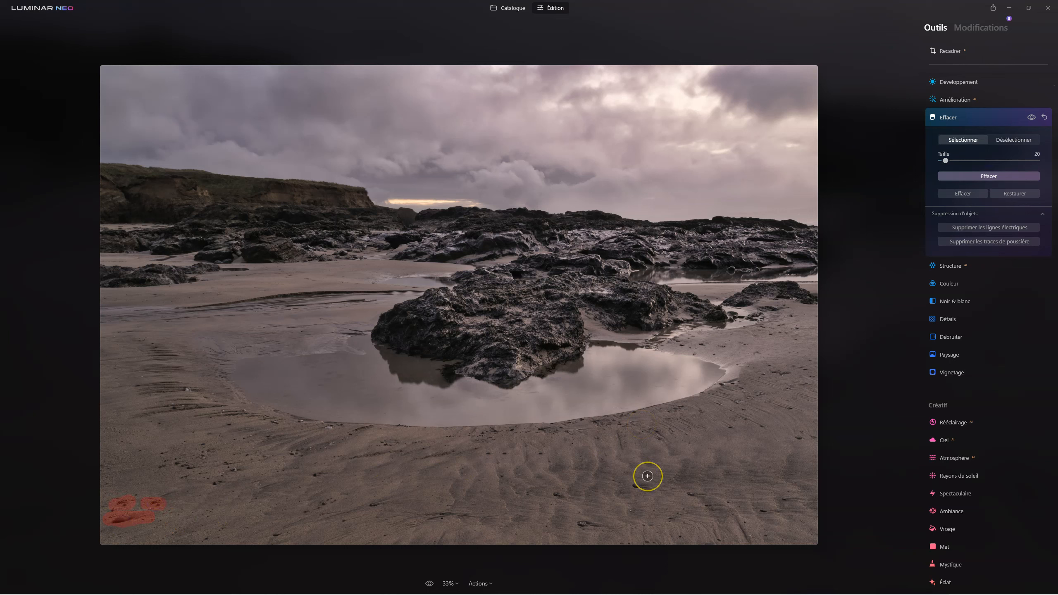
Mask and erase the dark streak in the foreground sand and the small mark below it near the photo's bottom edge
mouse_move(307, 505)
left_mouse_down()
mouse_move(342, 493)
mouse_move(310, 509)
left_mouse_up()
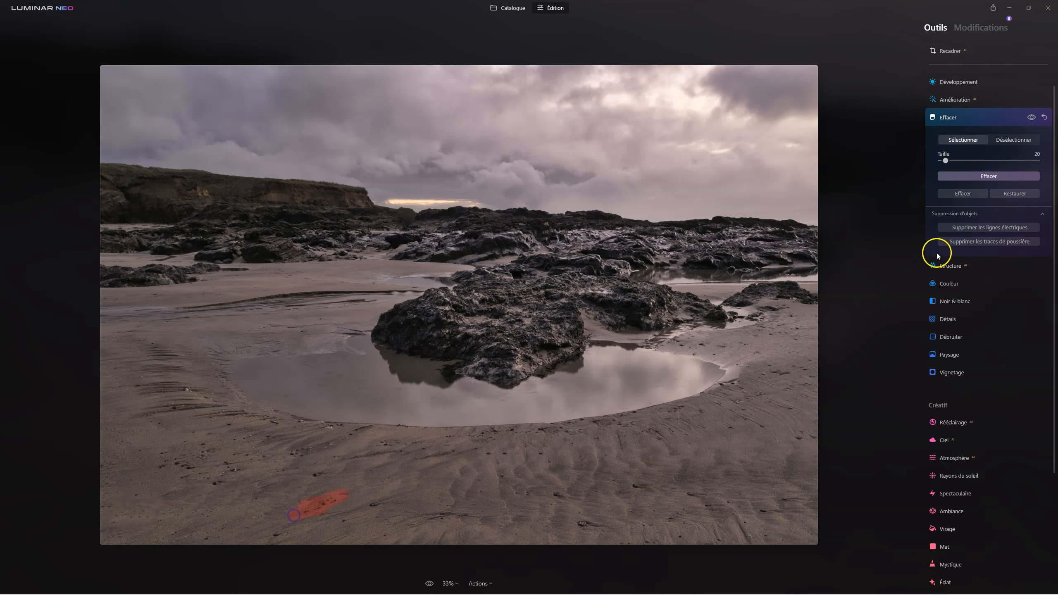
left_click(988, 175)
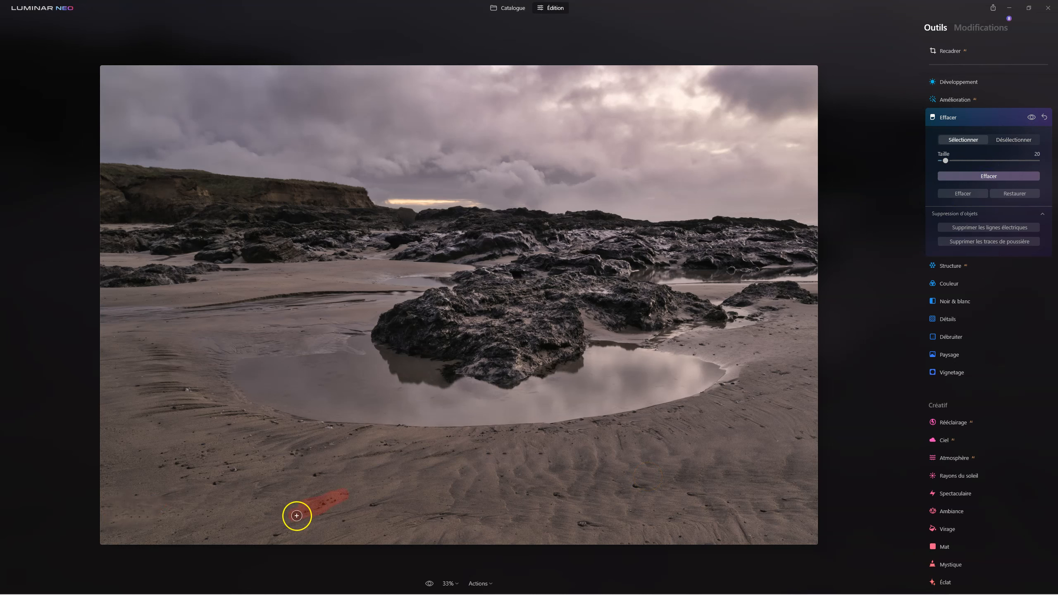
left_click(269, 535)
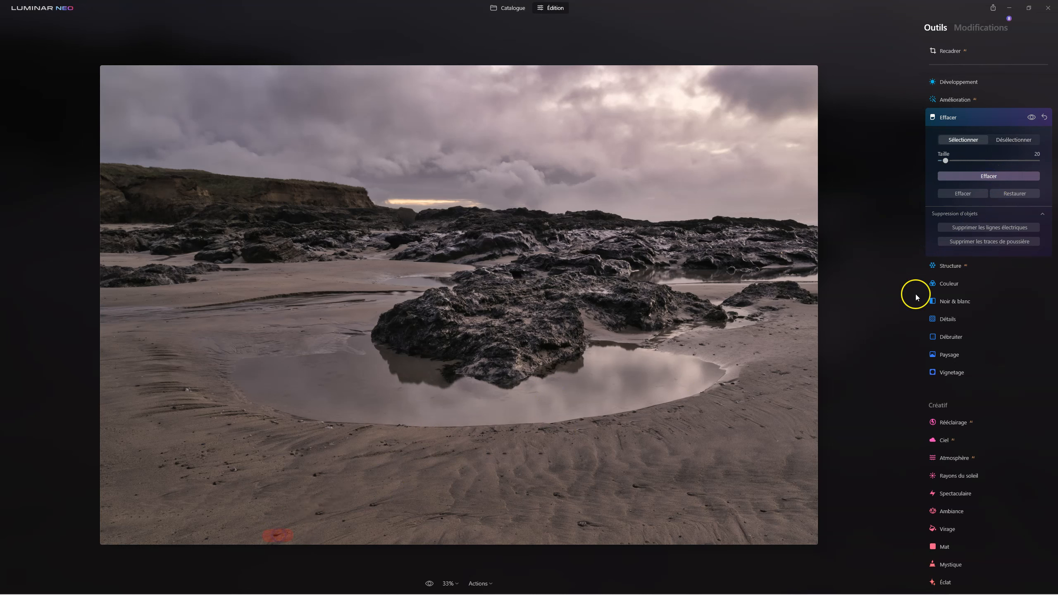
left_click(984, 176)
Mask the remaining dark spots scattered across the foreground sand, erase them together, and close the Effacer tool
left_click_drag(310, 514, 320, 513)
left_click(375, 500)
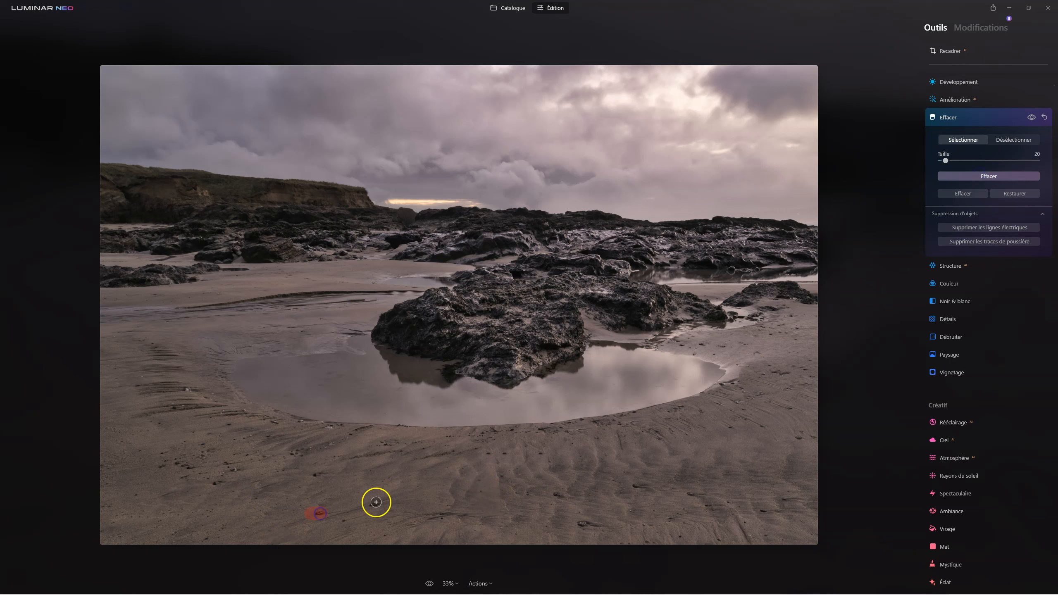
left_click_drag(472, 517, 433, 520)
left_click(585, 524)
left_click(558, 497)
left_click(643, 484)
left_click(696, 495)
left_click(762, 511)
left_click(786, 496)
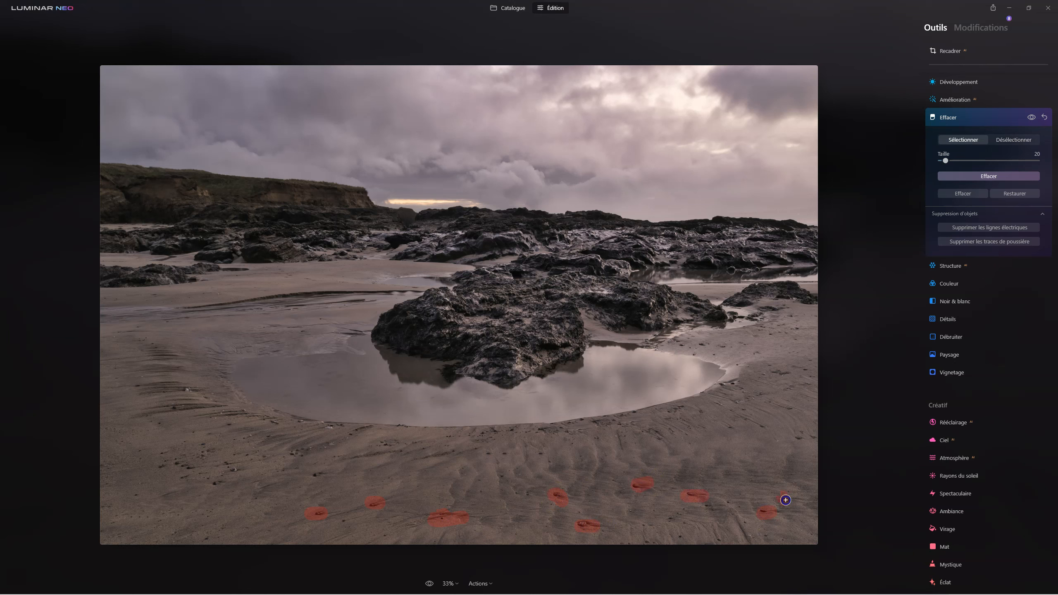
left_click(997, 176)
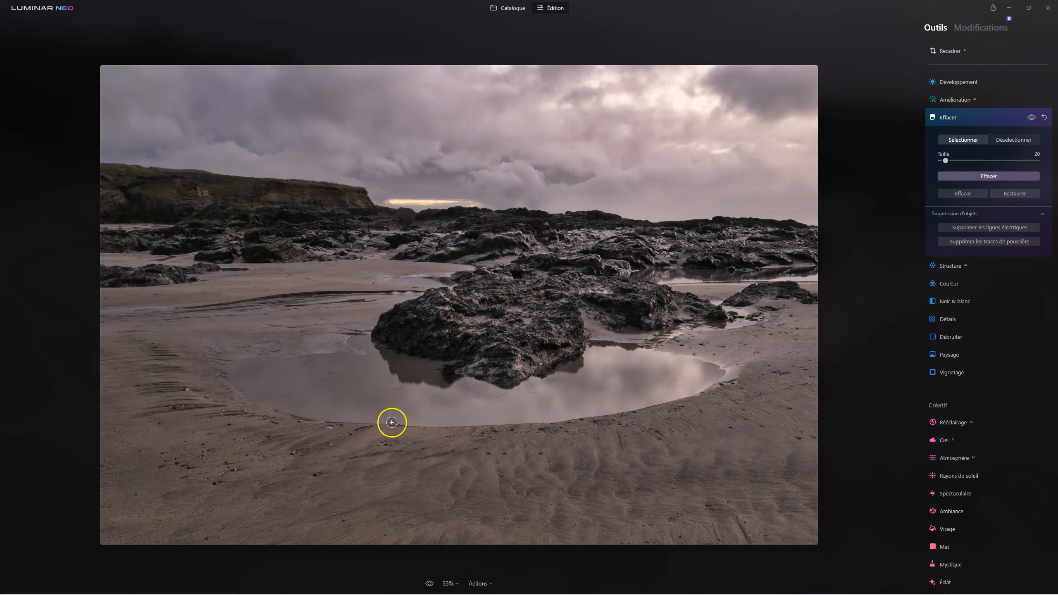
left_click(948, 118)
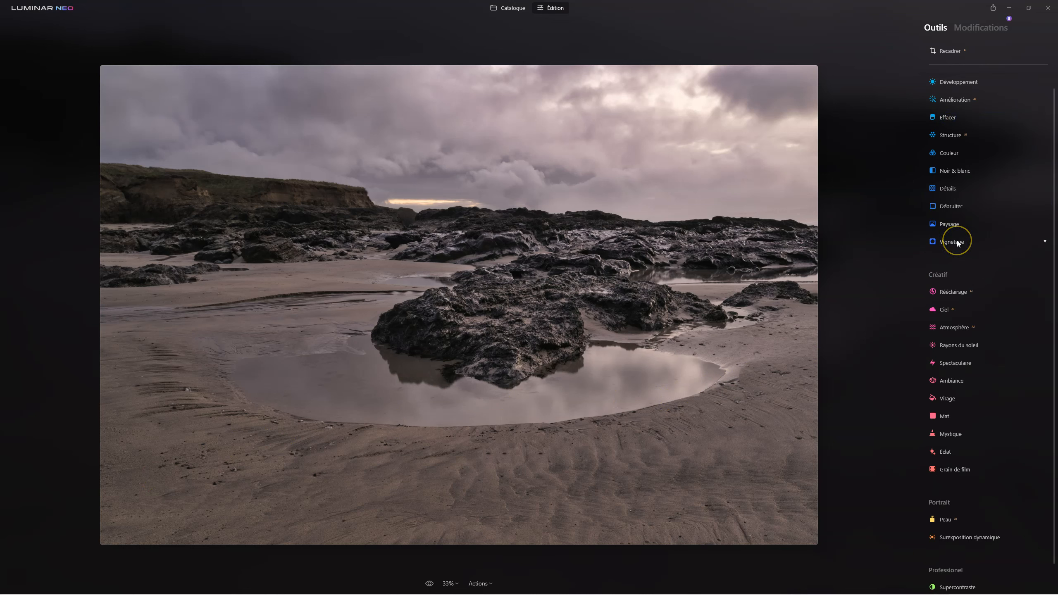
In the Couleur adjustment, set Supprimer les dominantes de couleur to 32 and close the tool
left_click(953, 156)
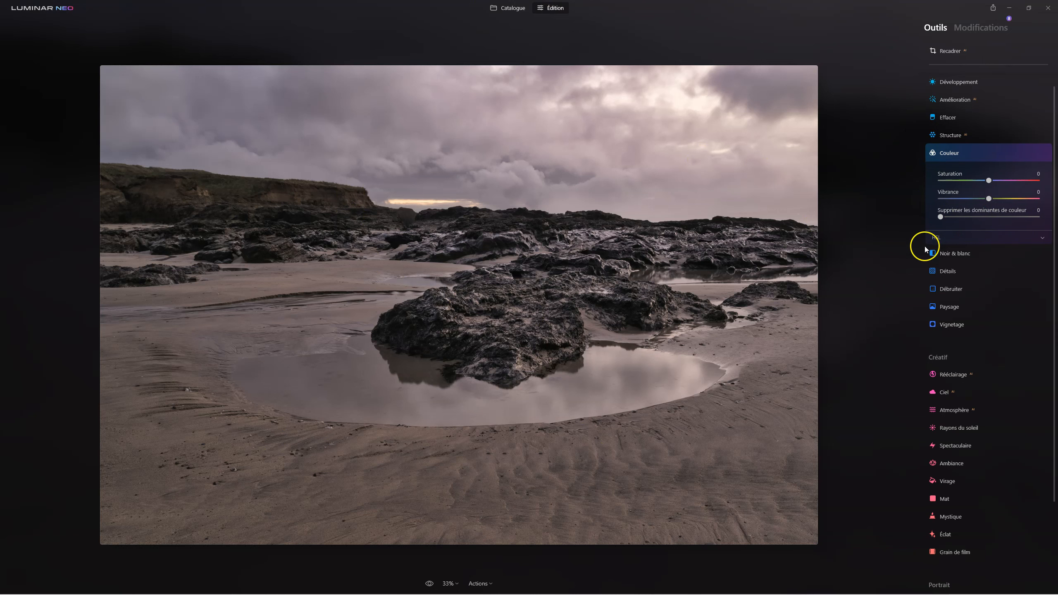
left_click(940, 216)
mouse_move(983, 218)
left_mouse_down()
mouse_move(1016, 217)
mouse_move(972, 217)
left_mouse_up()
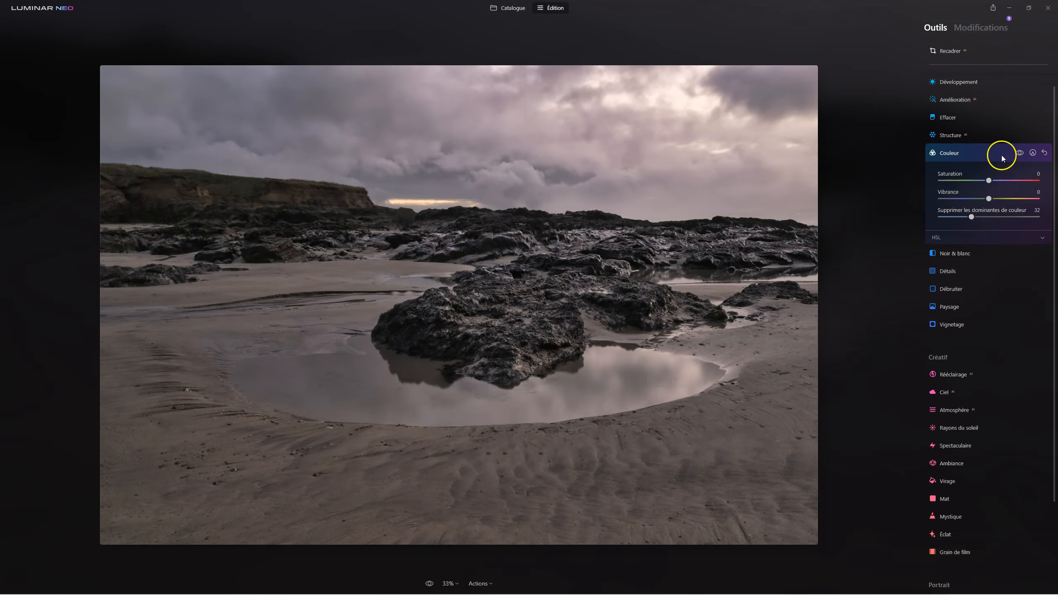
left_click(945, 154)
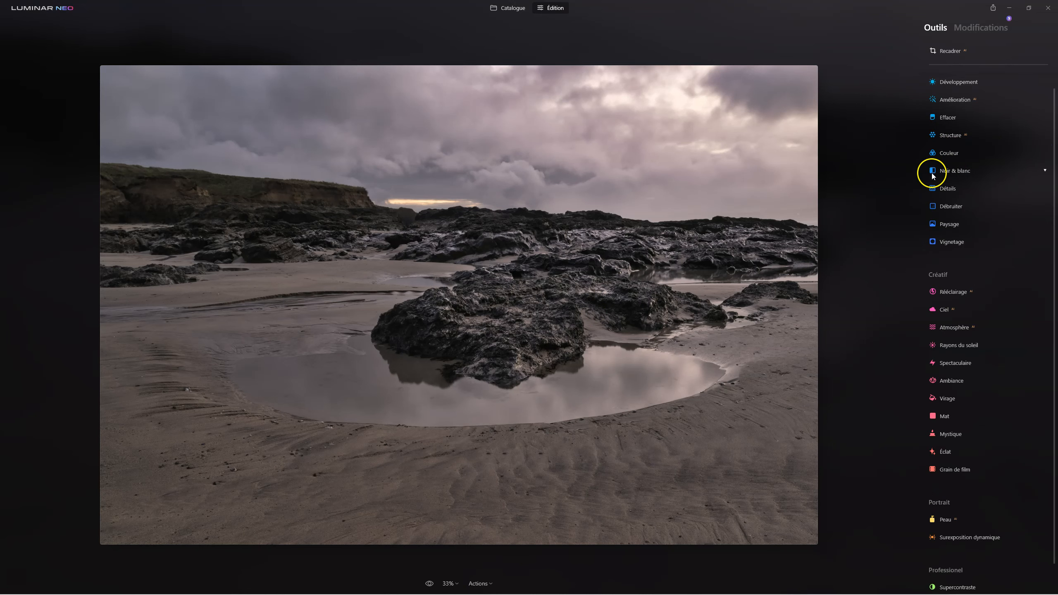
Add a Vignetage with a chosen subject point, setting Quantité to -75, Taille to 8 and Progressivité to 100
left_click(952, 243)
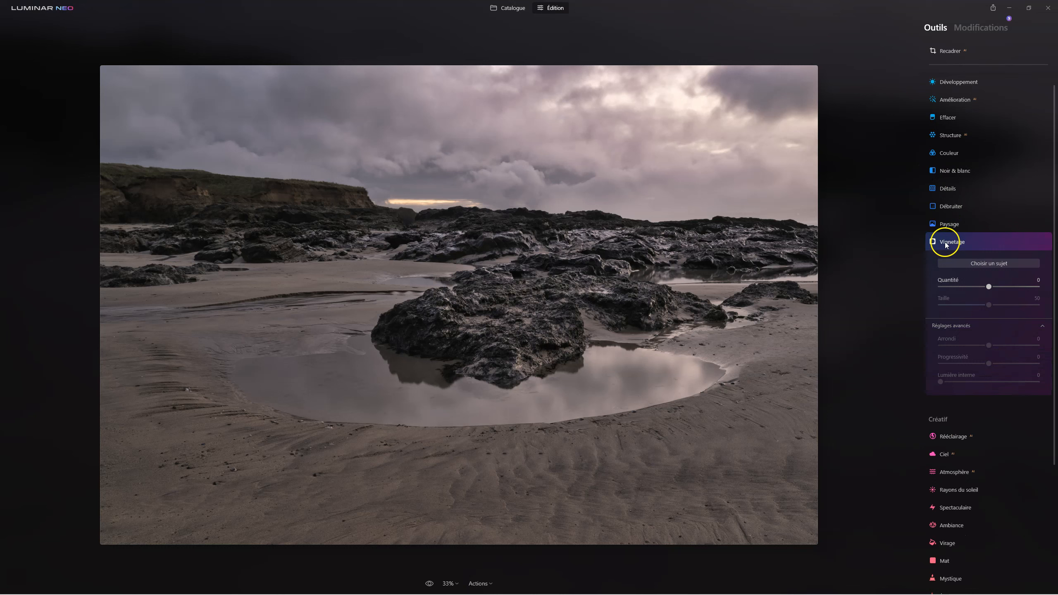
left_click(985, 264)
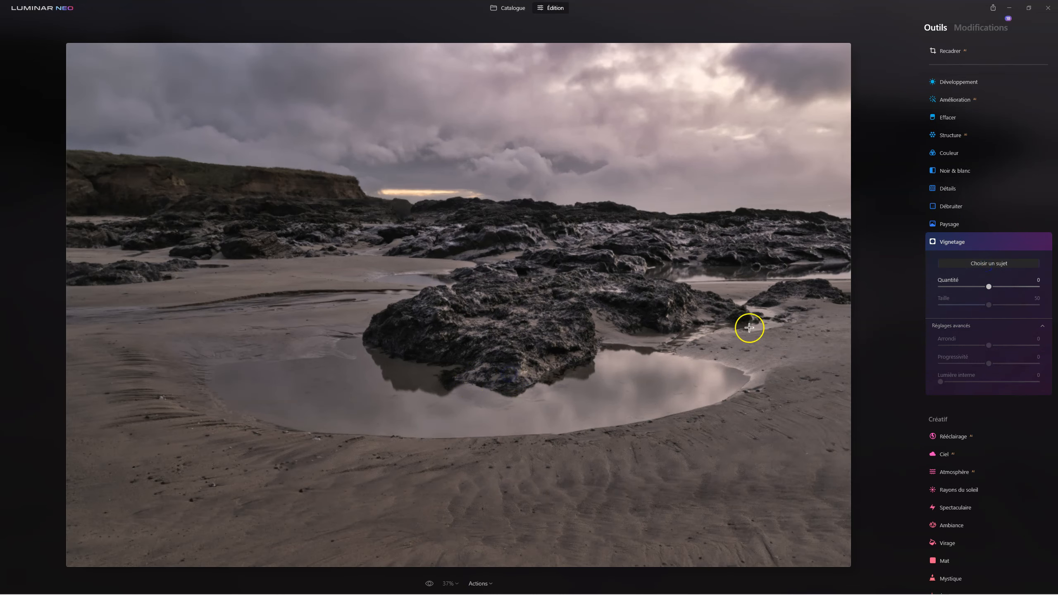
left_click_drag(988, 286, 957, 309)
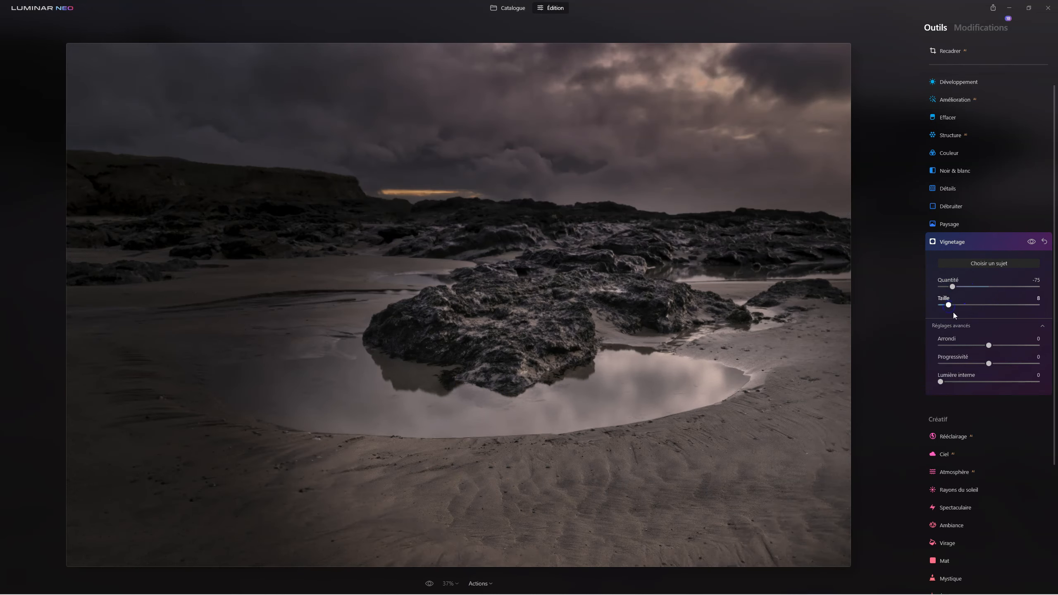
left_click(989, 363)
left_click_drag(1023, 363, 1039, 362)
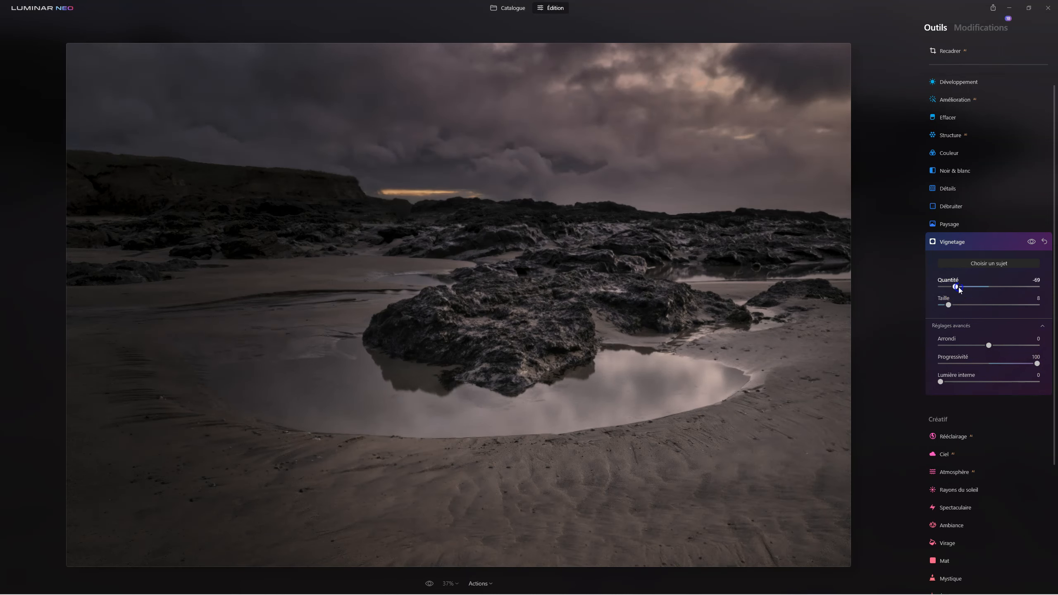
Soften the vignette to a Quantité of -38, close the adjustment, and open a new Vignetage
left_click_drag(954, 287, 960, 288)
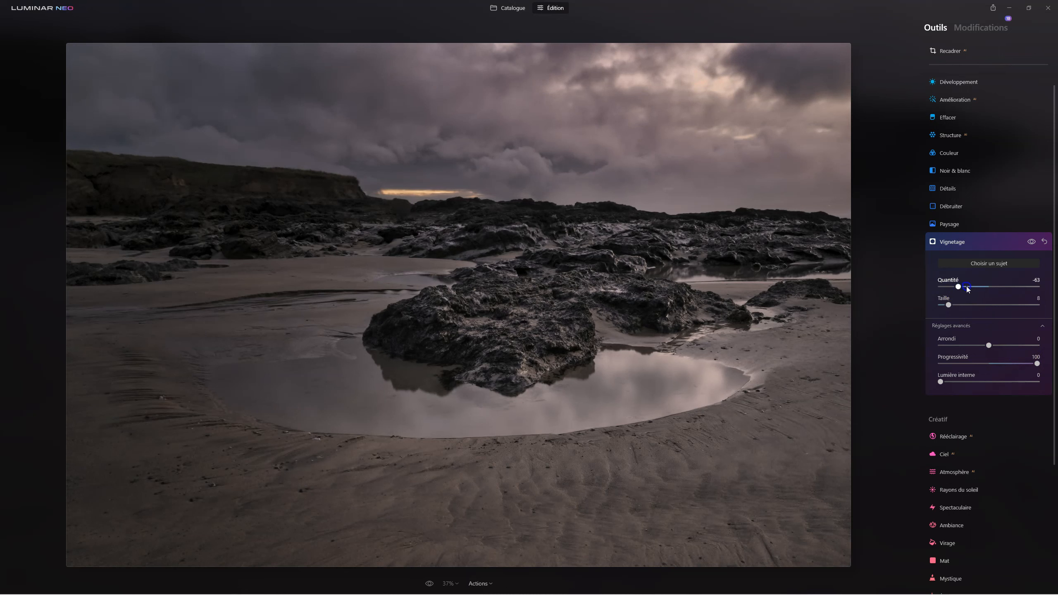
left_click(966, 287)
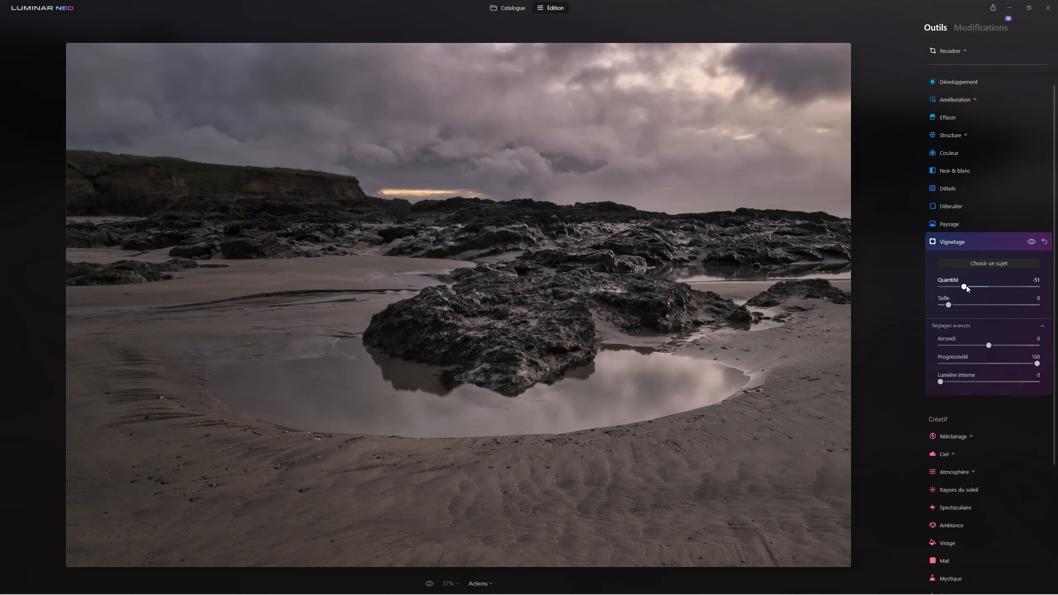
left_click_drag(966, 286, 974, 286)
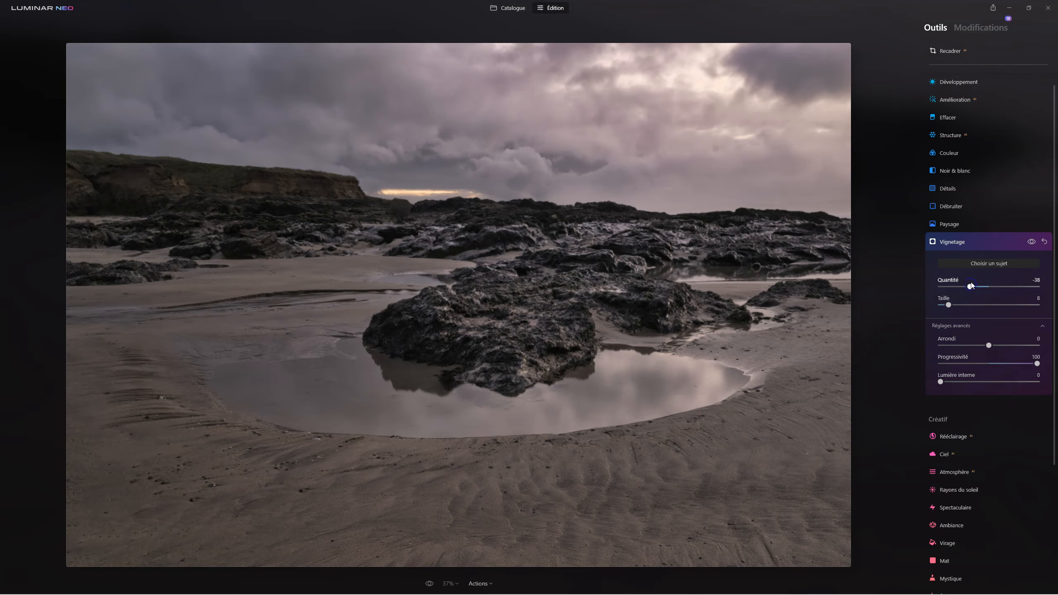
left_click(959, 245)
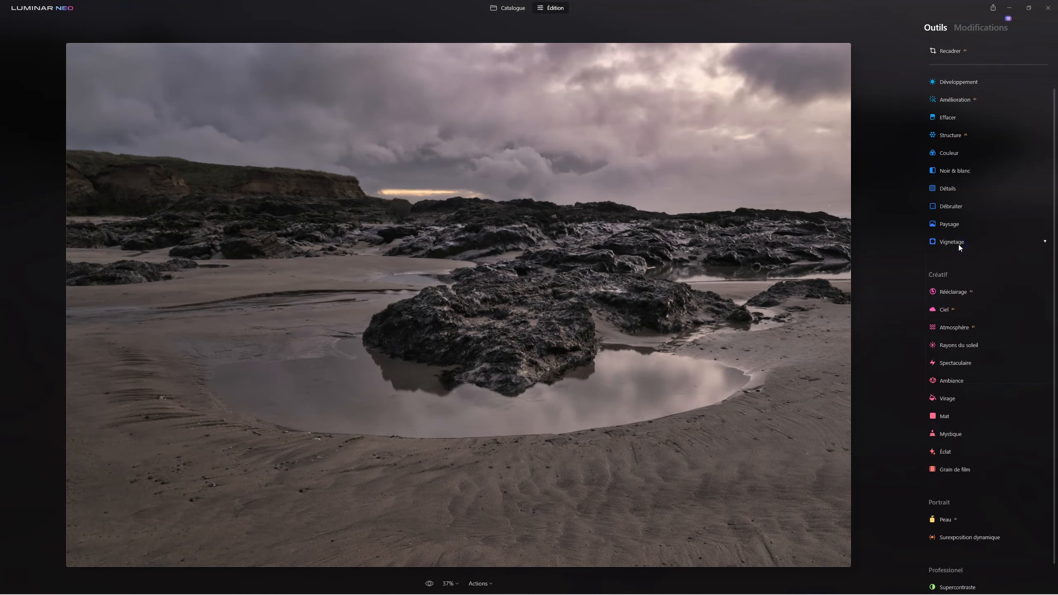
left_click(956, 243)
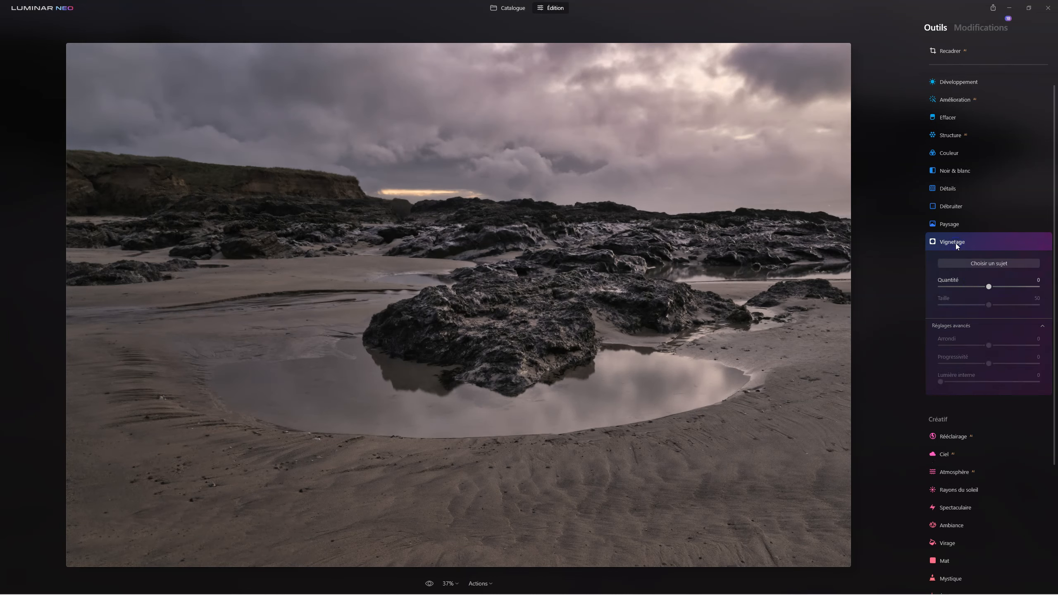
Center a second Vignetage on the horizon glow, setting Quantité to -52, Taille to 0 and Progressivité to 100, and close it
left_click(992, 265)
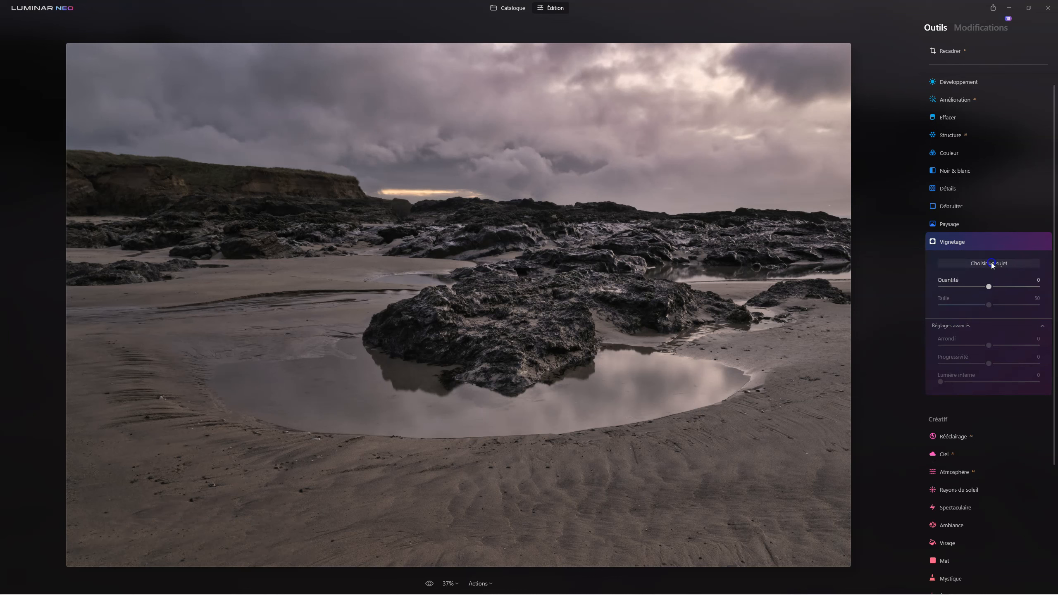
left_click(412, 194)
left_click_drag(987, 286, 953, 287)
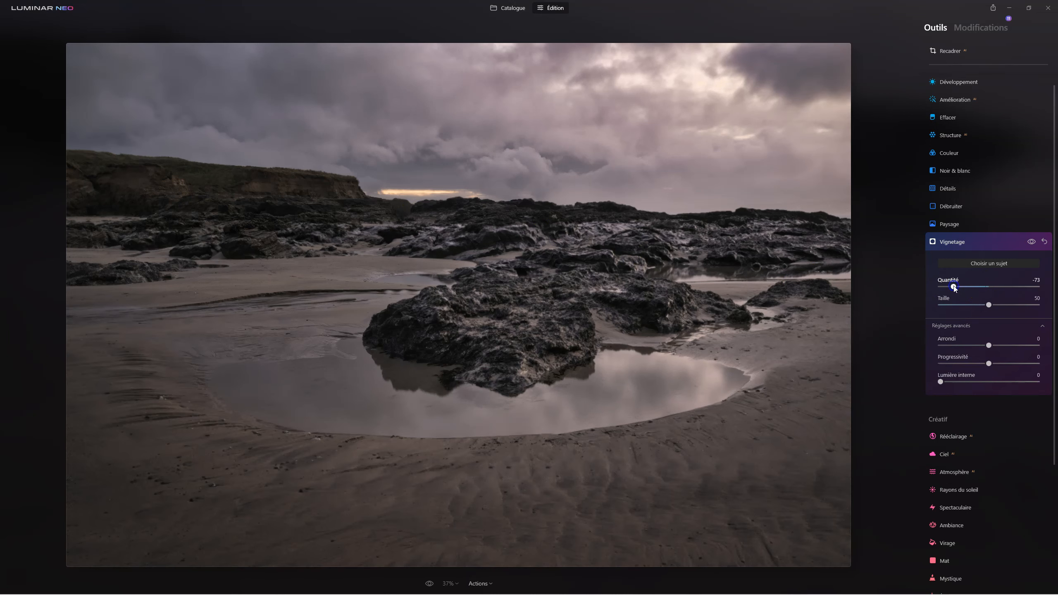
left_click(945, 305)
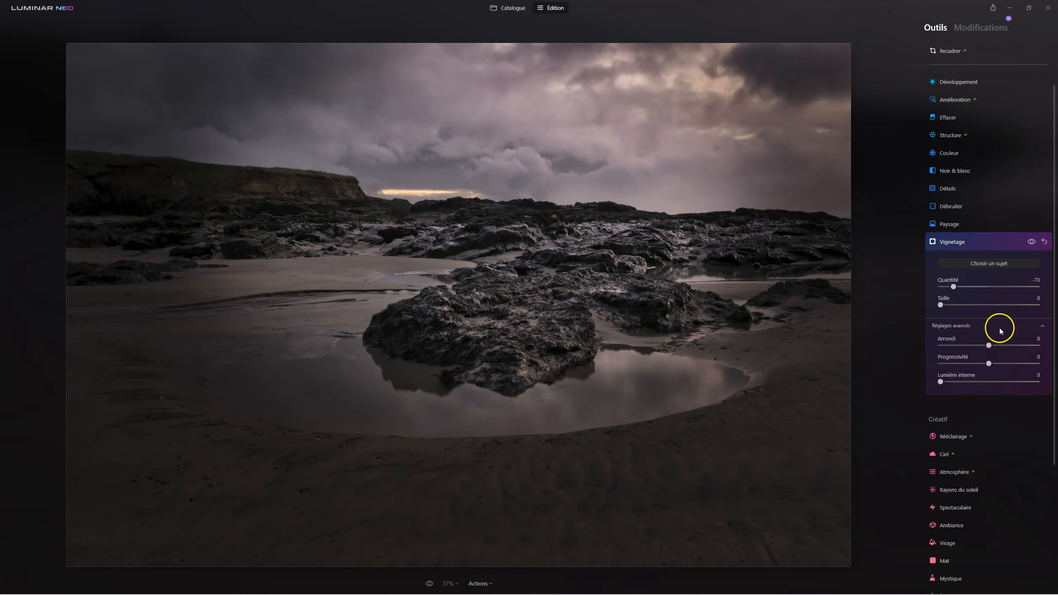
left_click_drag(1025, 363, 1040, 365)
left_click_drag(956, 293, 966, 288)
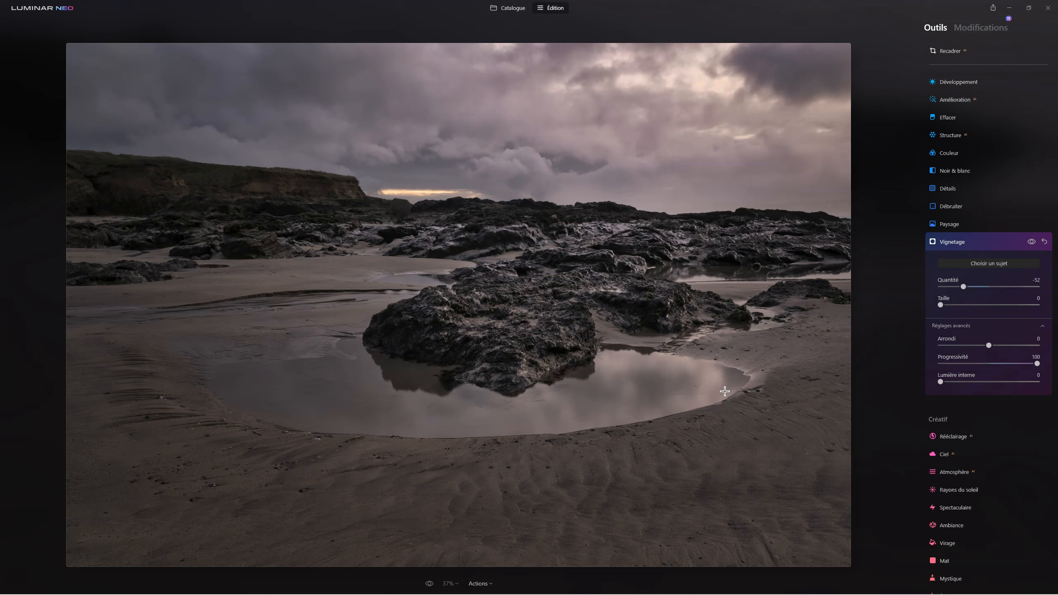
left_click(951, 243)
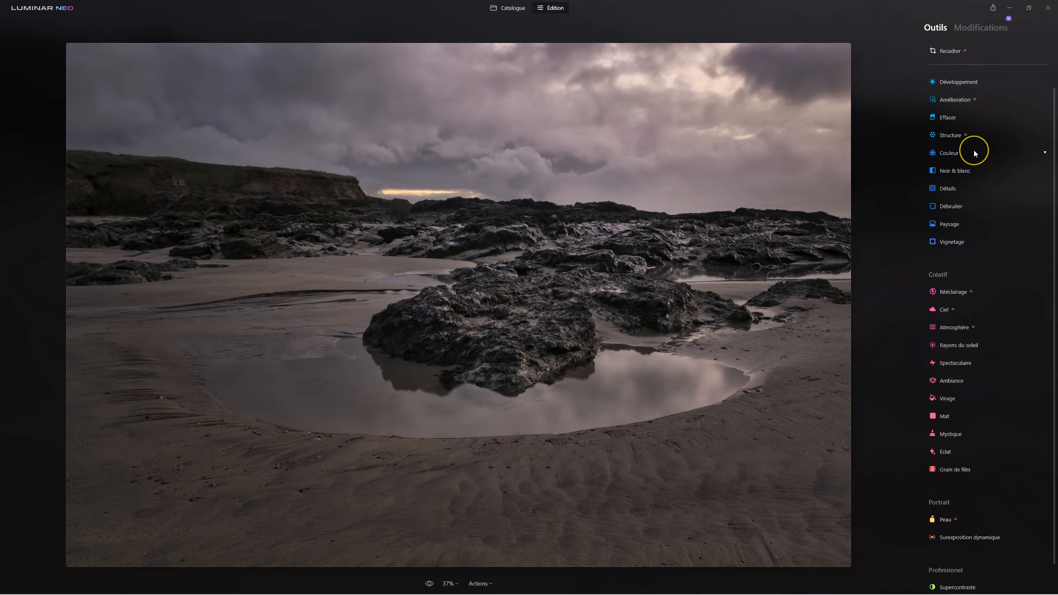
Reduce the photo's Saturation to -24 in a new Couleur adjustment and close the tool
left_click(986, 144)
left_click(974, 142)
left_click(955, 153)
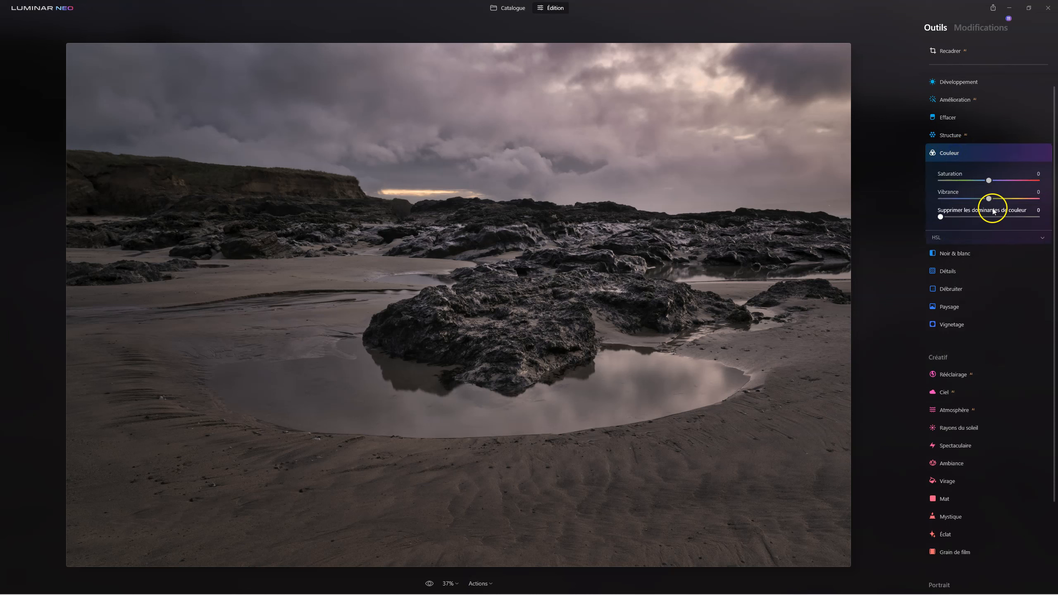
left_click_drag(992, 189, 977, 183)
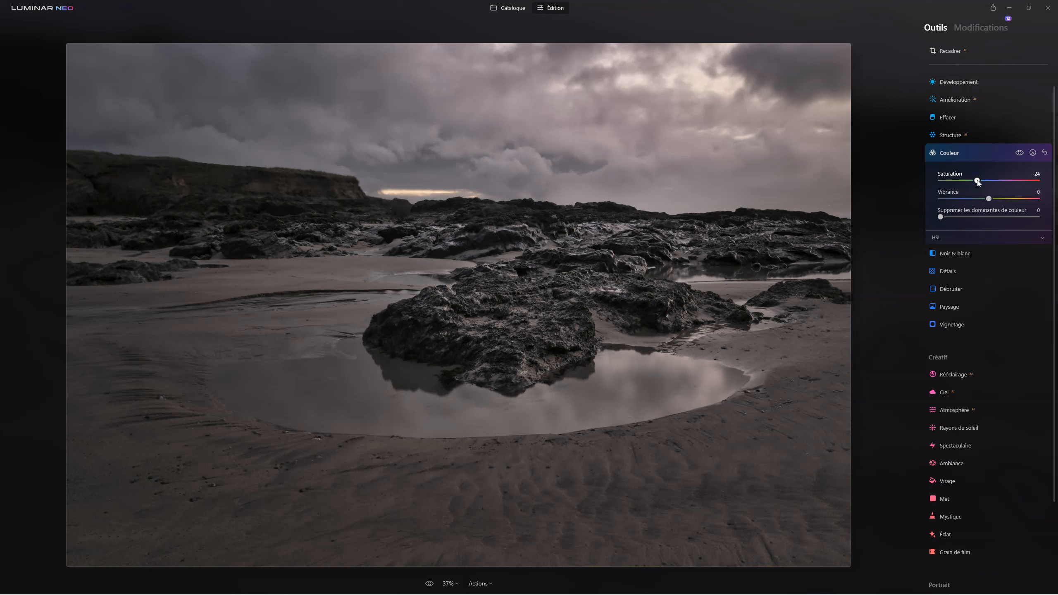
left_click(958, 156)
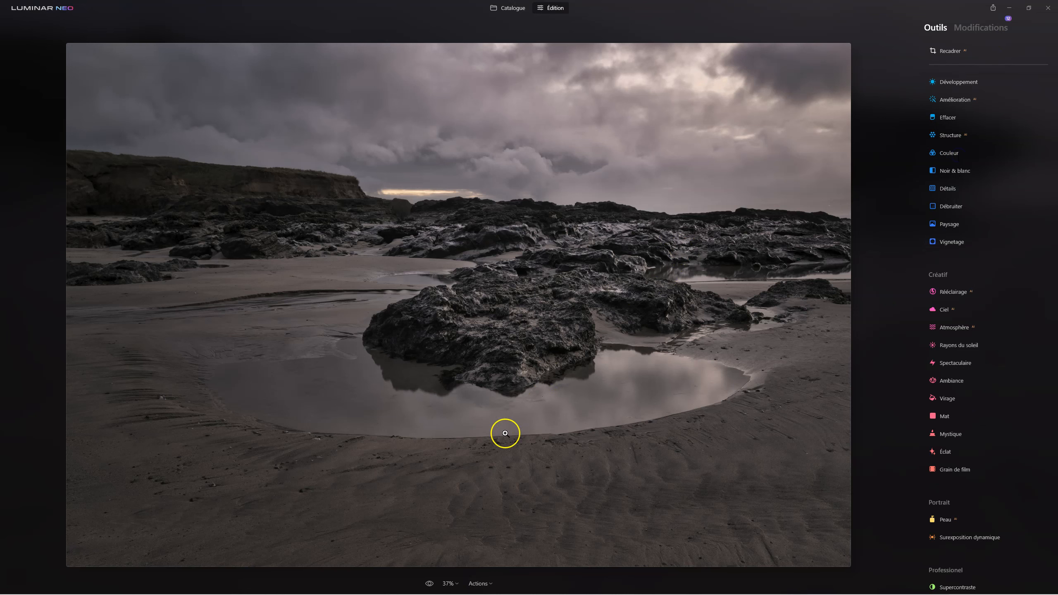
Compare the edited photo with the original several times
left_click(428, 584)
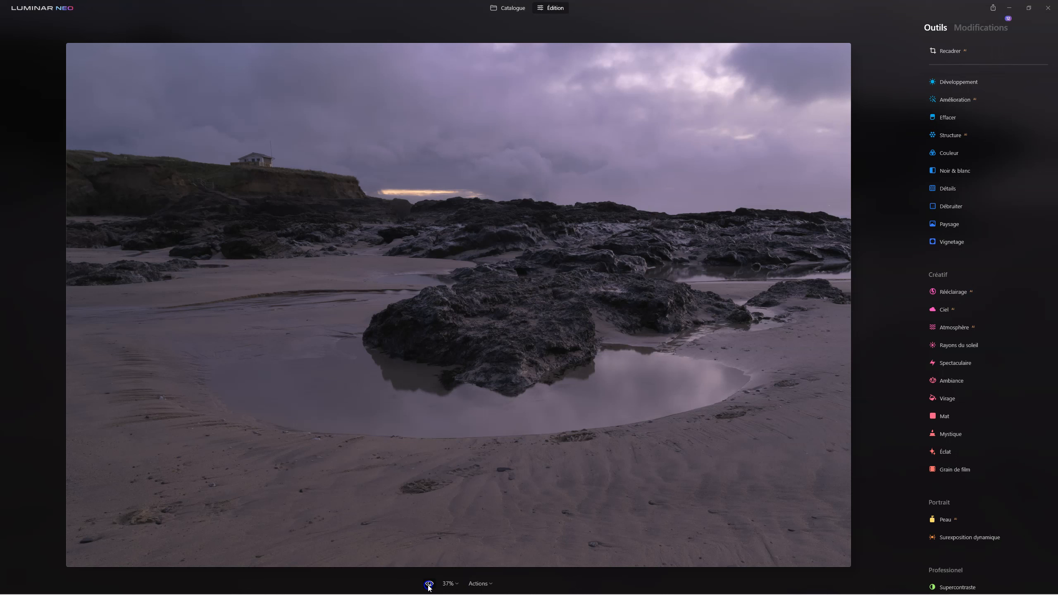
left_click(429, 585)
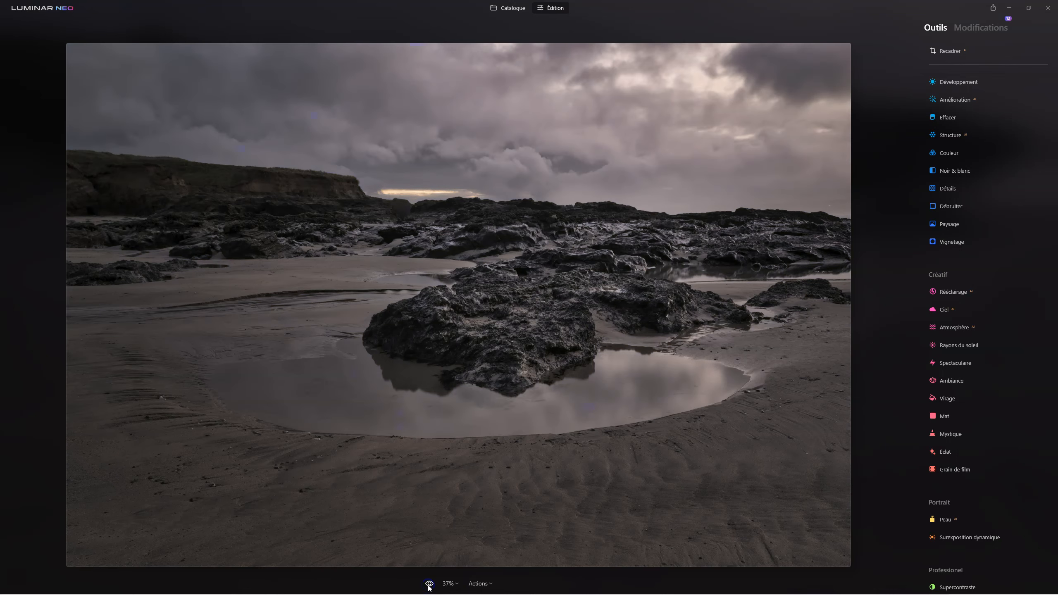
left_click(429, 584)
left_click(429, 585)
left_click(429, 585)
left_click(429, 584)
left_click(428, 584)
left_click(429, 584)
left_click(429, 584)
left_click(429, 584)
left_click(427, 581)
Try the Éclat effect in Flou artistique mode at Quantité 33, compare it on and off, and expand its advanced settings
scroll(980, 179, "up", 1)
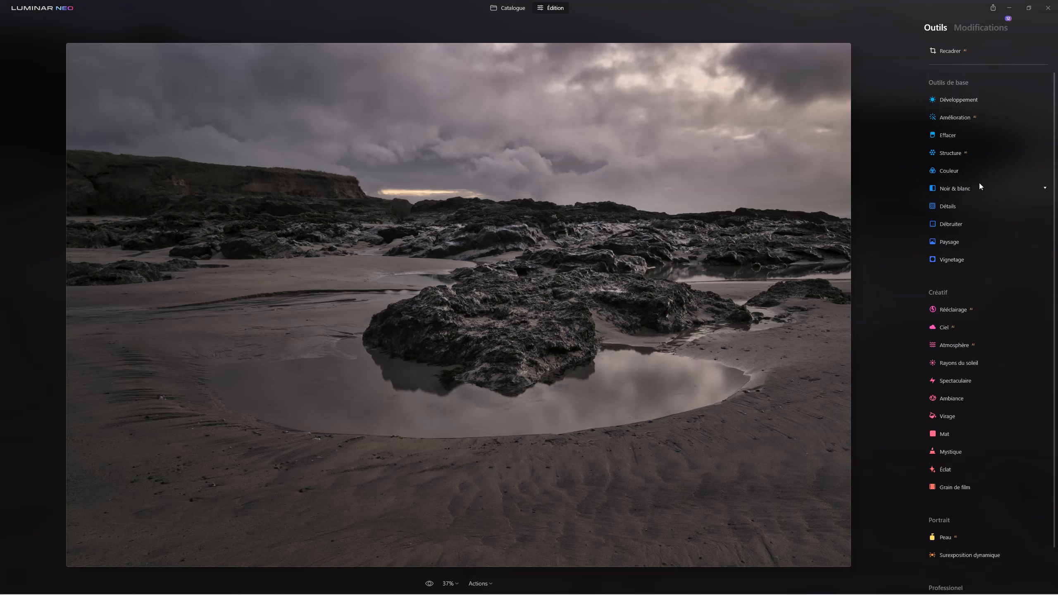
scroll(980, 206, "down", 3)
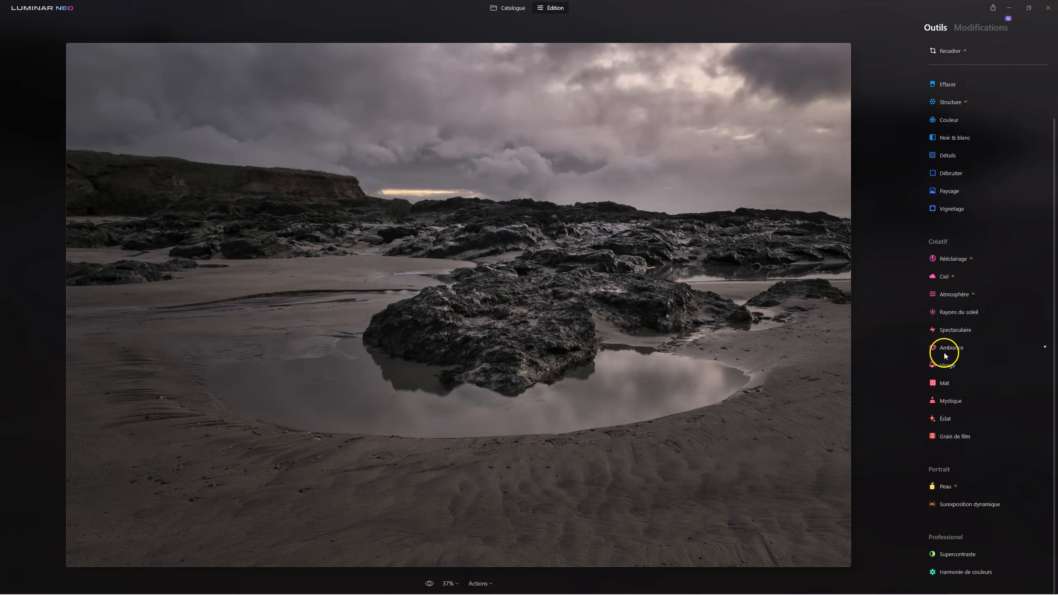
left_click(946, 418)
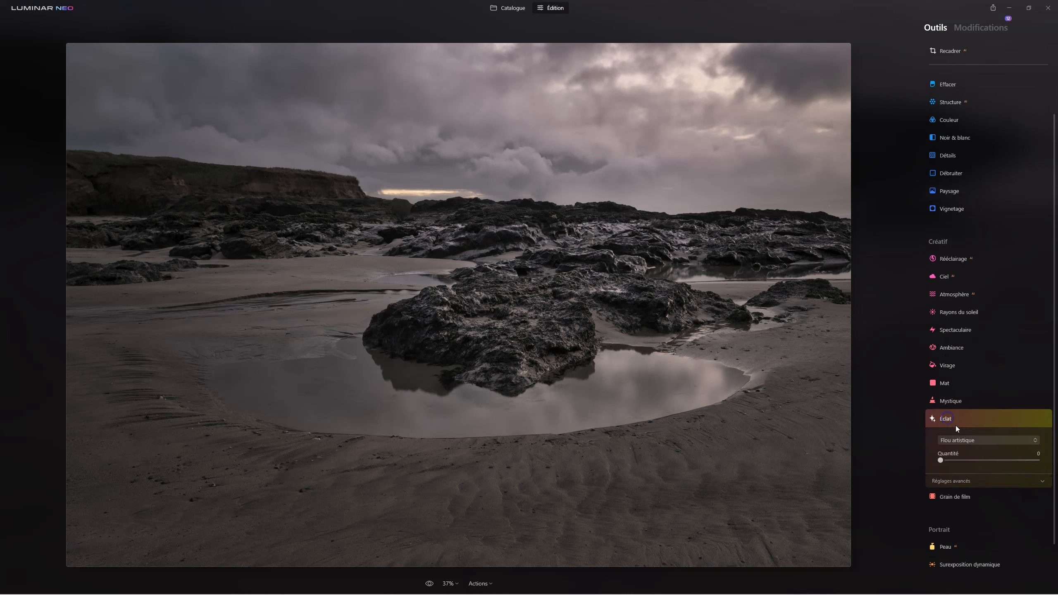
left_click_drag(941, 461, 973, 460)
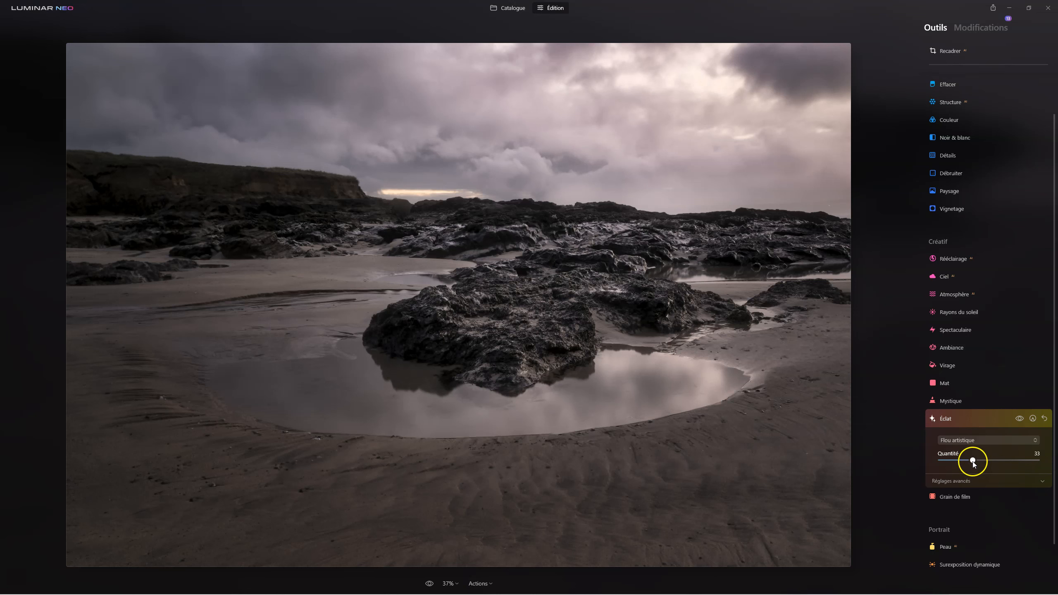
left_click(1018, 419)
left_click(1018, 419)
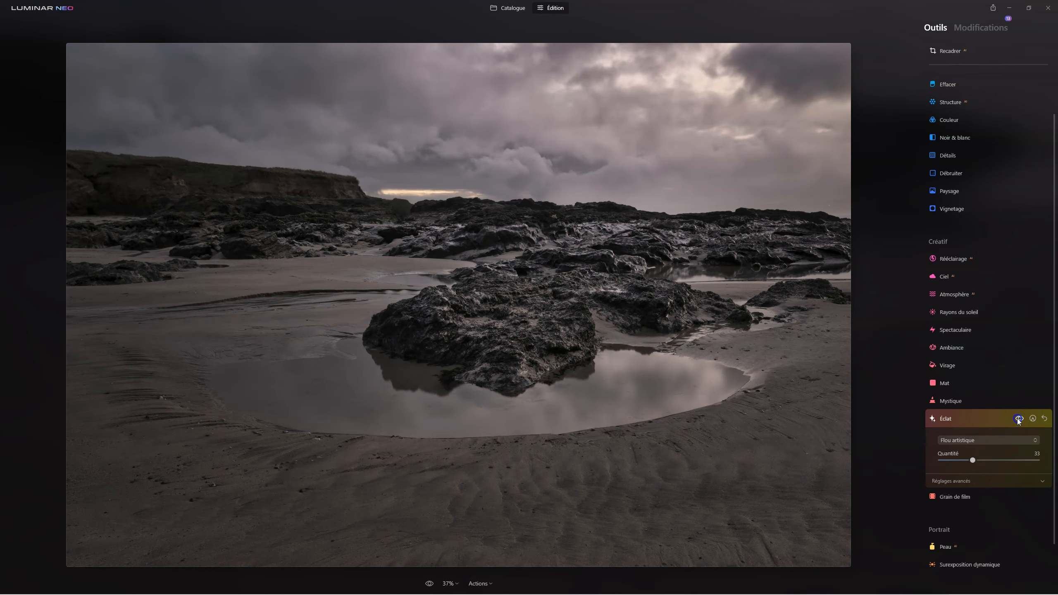
left_click(958, 481)
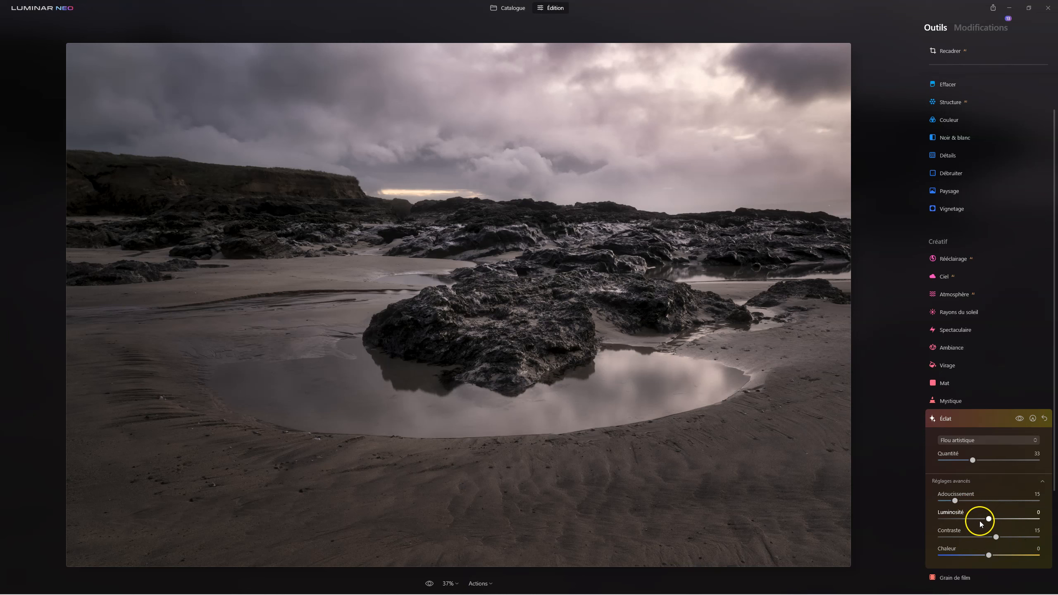
Try the Éclat, Effet Orton and Effet Orton léger modes, reset the Éclat adjustment and close it
left_click(975, 442)
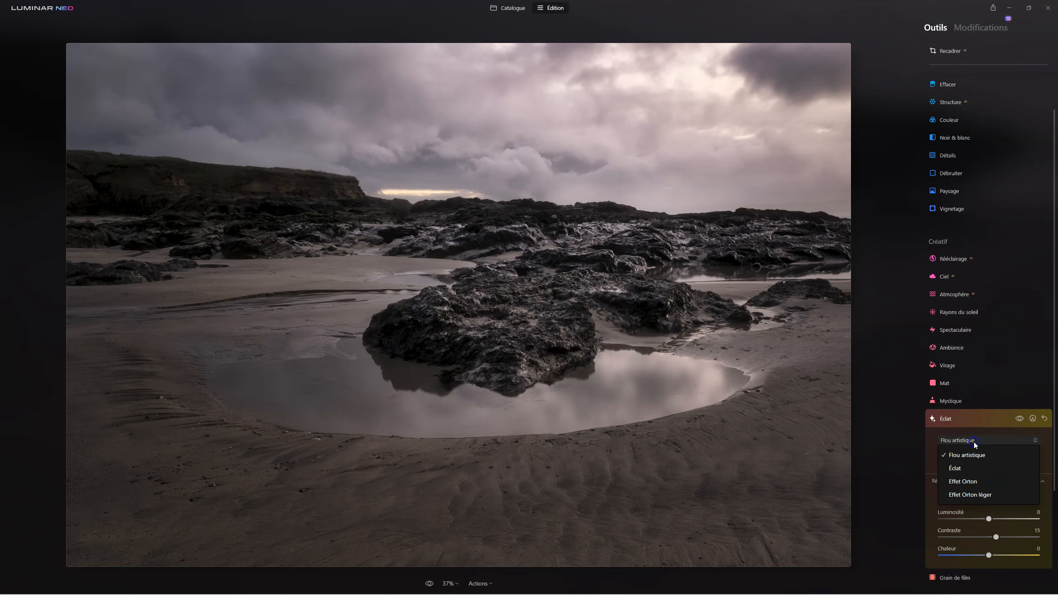
left_click(964, 468)
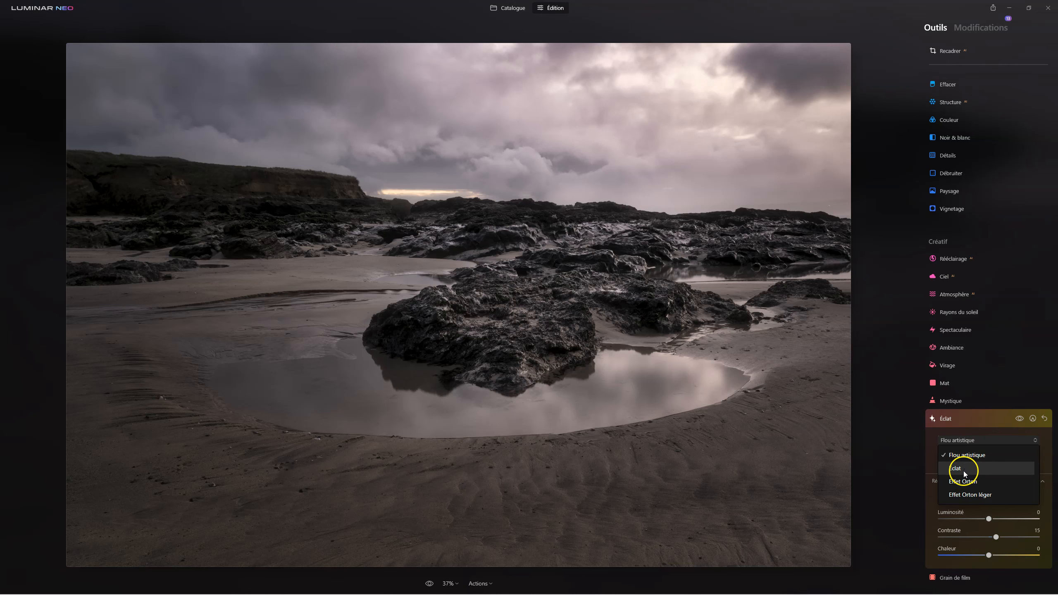
left_click(963, 449)
left_click(961, 441)
left_click(963, 481)
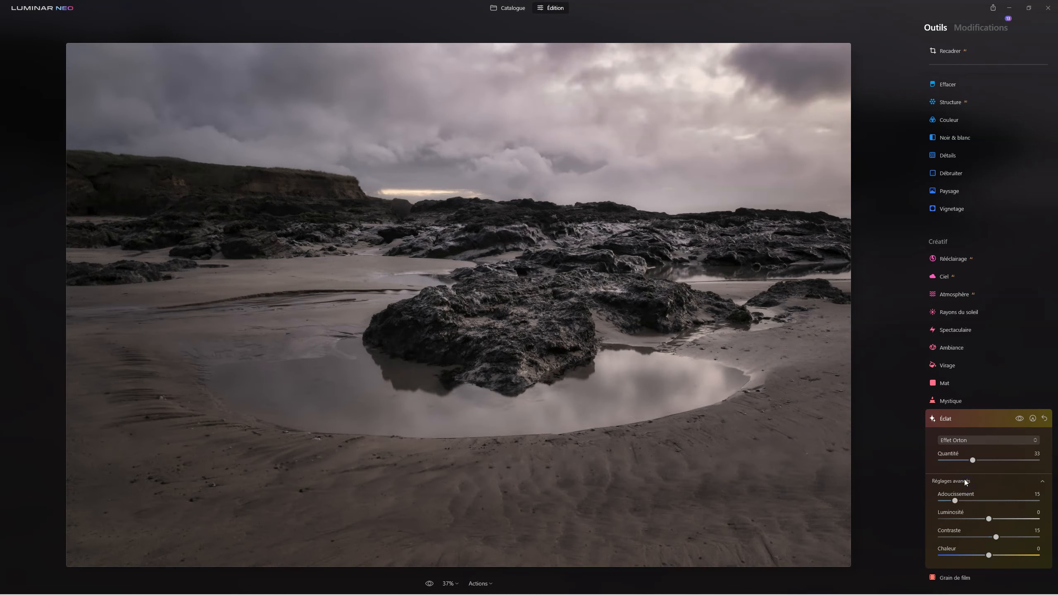
left_click(969, 440)
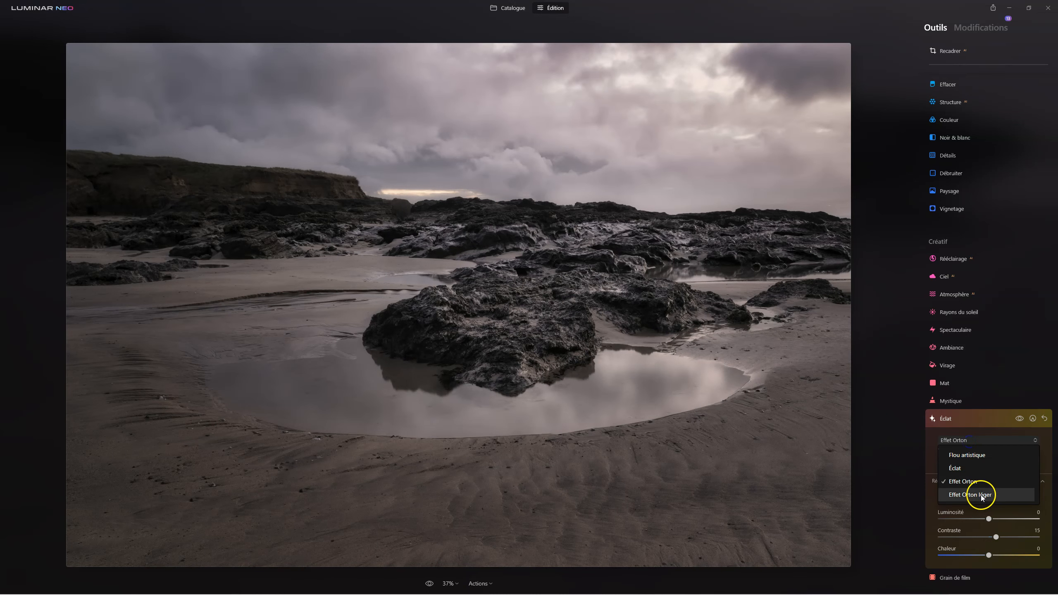
left_click(977, 495)
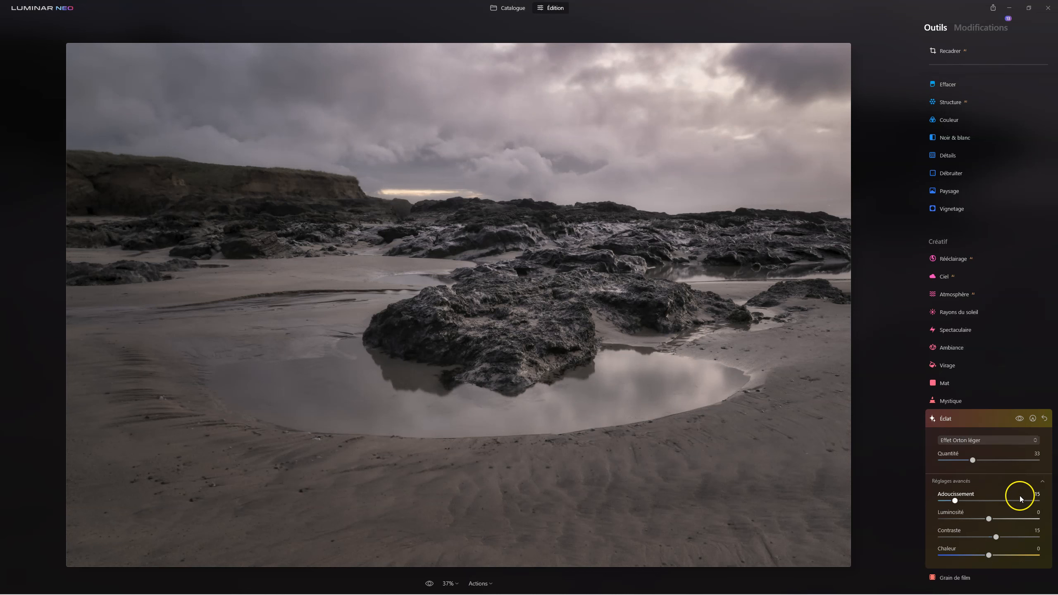
left_click(1044, 419)
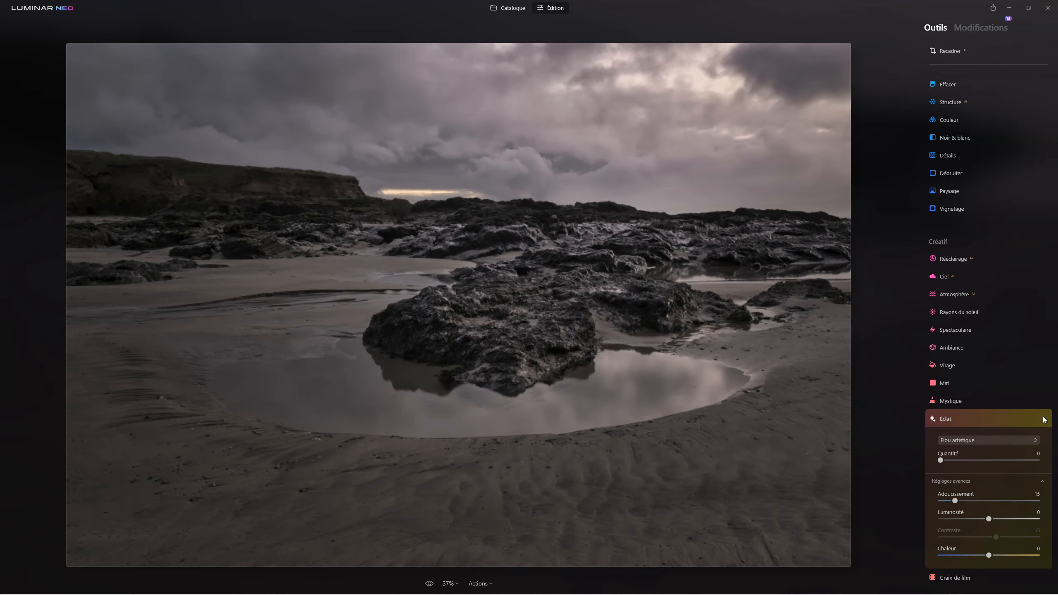
left_click(948, 420)
Try the Mystique effect at Quantité 53 and reset it
left_click(942, 399)
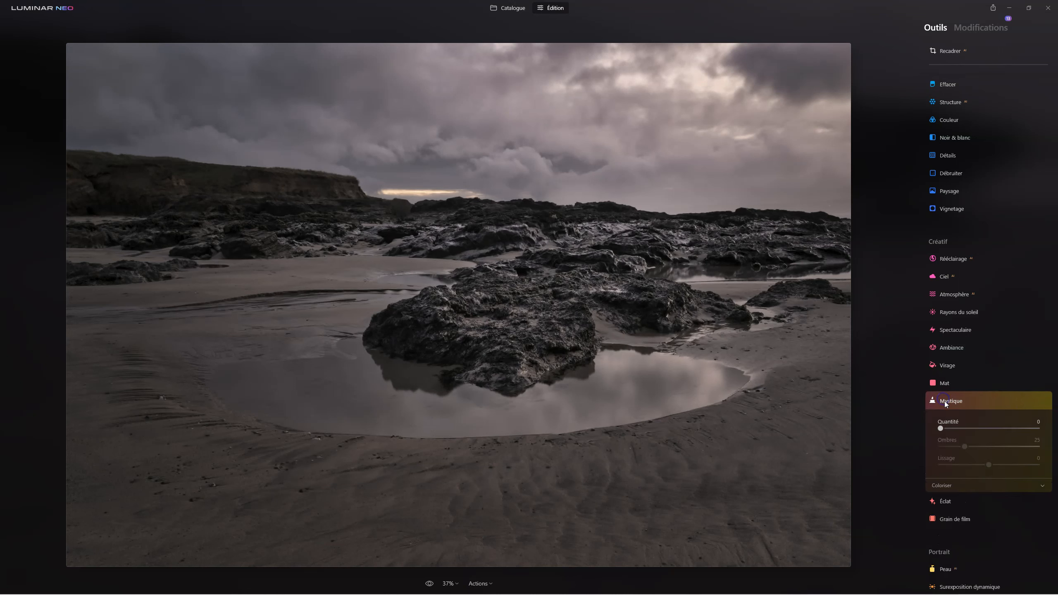
left_click_drag(942, 429, 1017, 430)
left_click(1009, 430)
left_click_drag(1009, 430, 993, 429)
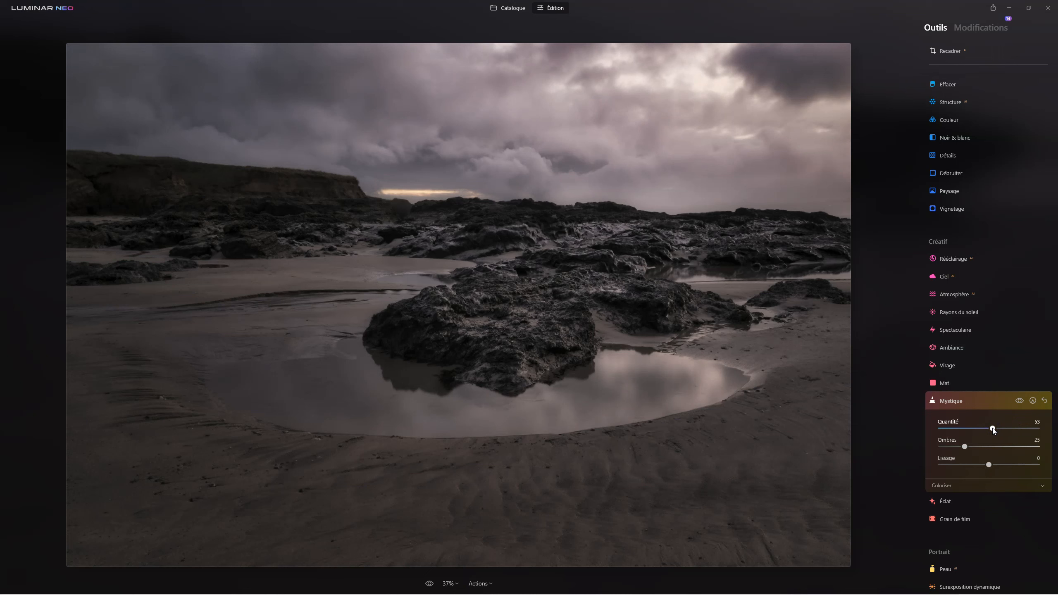
left_click(1043, 401)
Apply the Éclat effect in Flou artistique mode with Quantité 27 and close the tool
left_click(947, 500)
left_click_drag(940, 459, 969, 462)
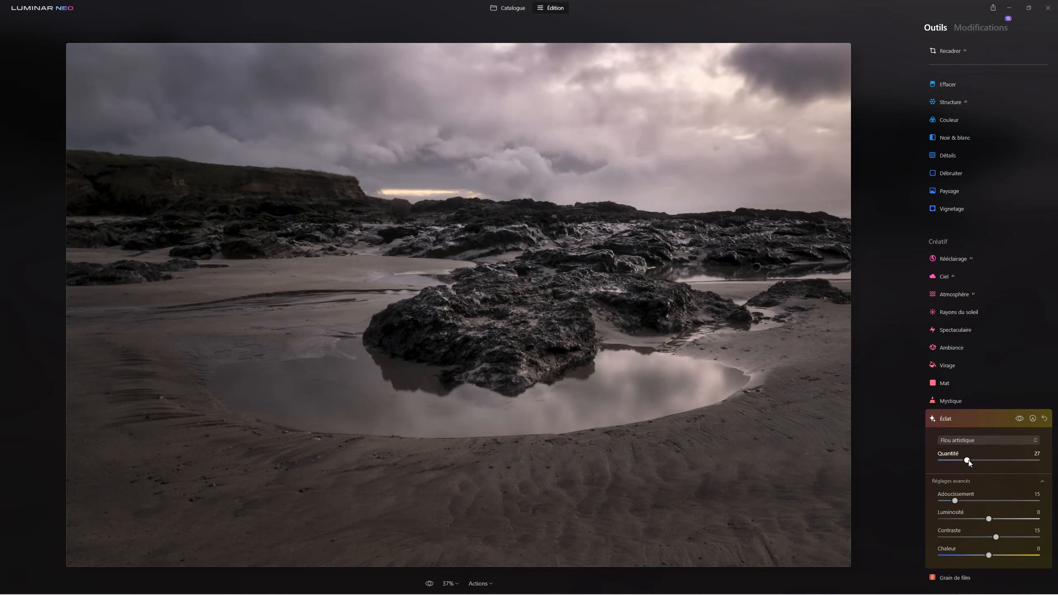
left_click(950, 421)
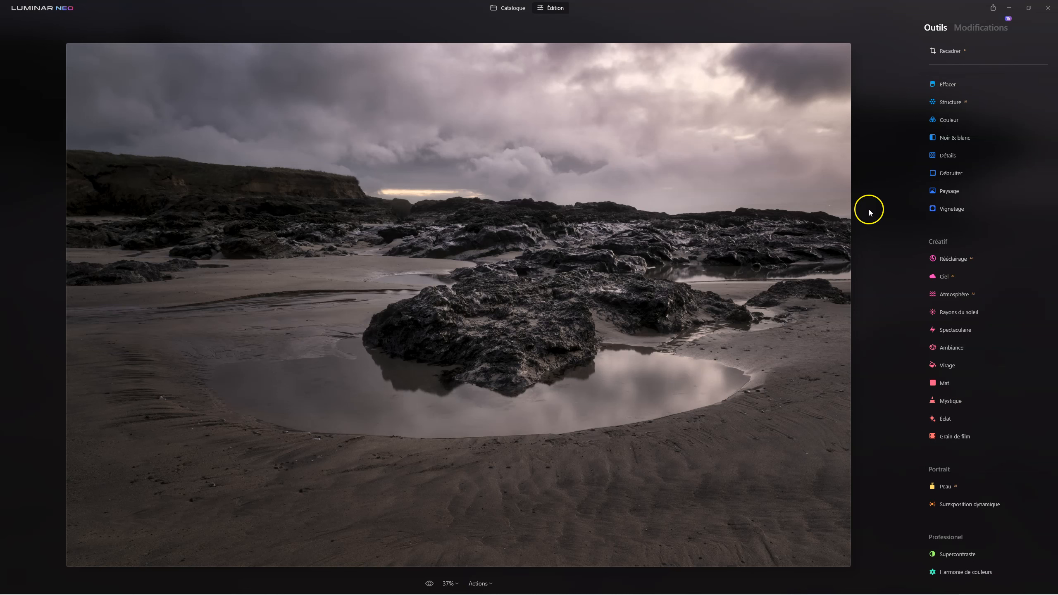
Compare the photo with the Éclat glow applied against the unedited original
left_click(430, 583)
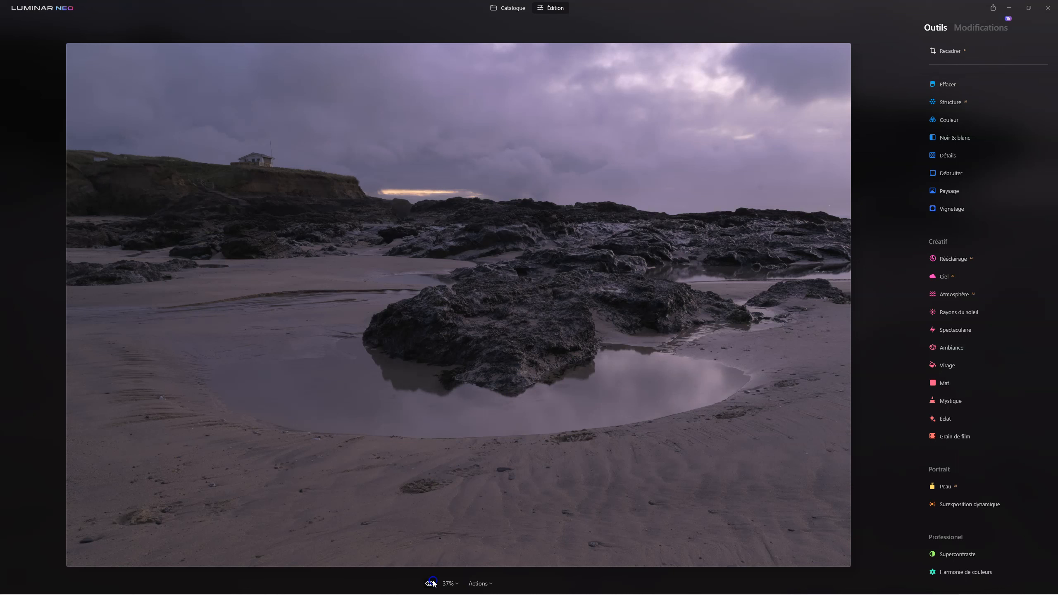
left_click(430, 583)
left_click(426, 580)
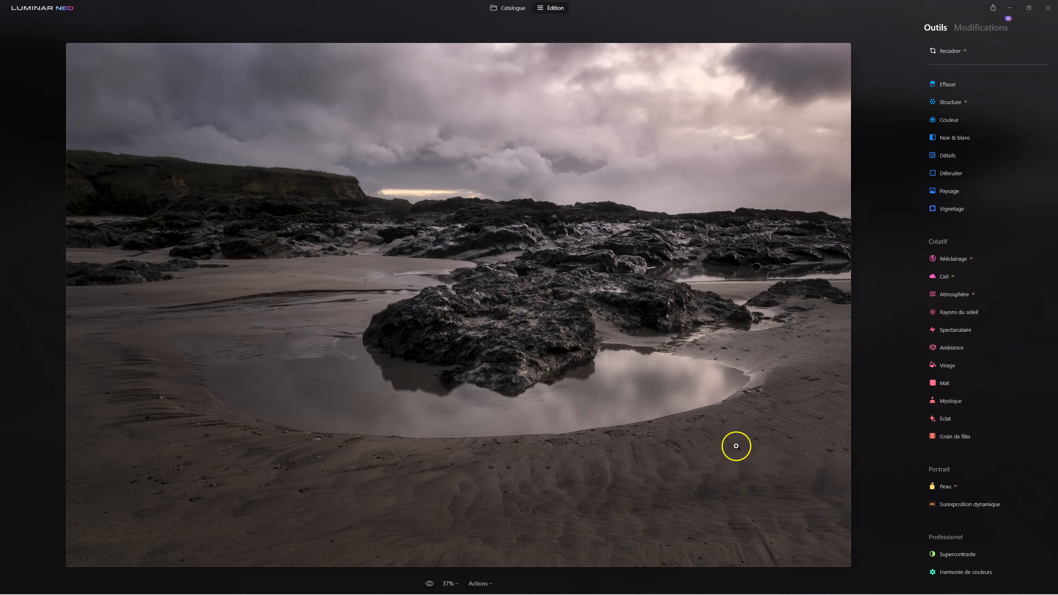
Convert the photo to black and white with the Noir & blanc tool and close it
scroll(964, 196, "up", 2)
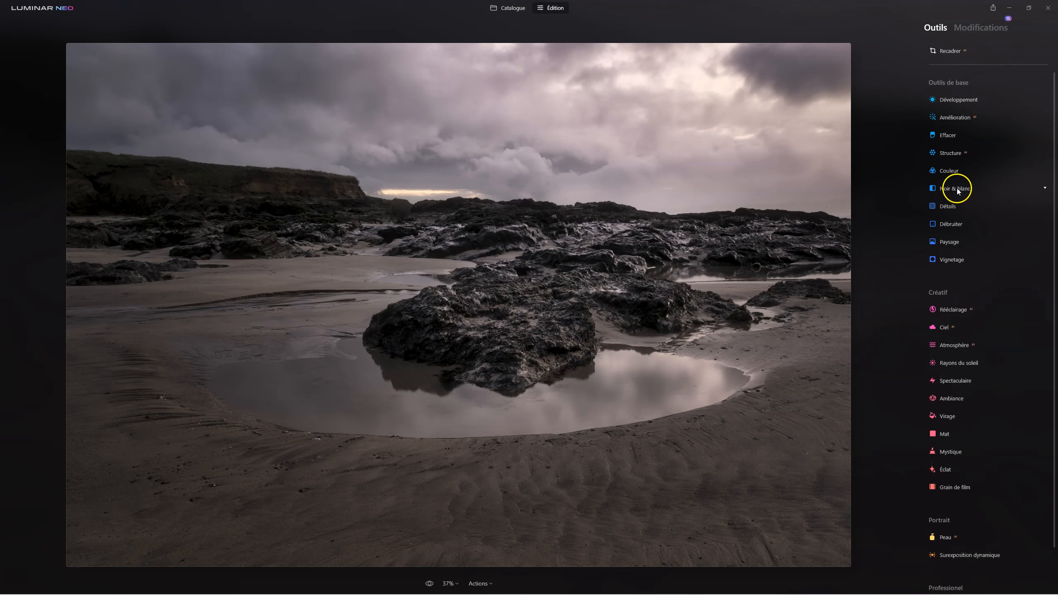
left_click(957, 188)
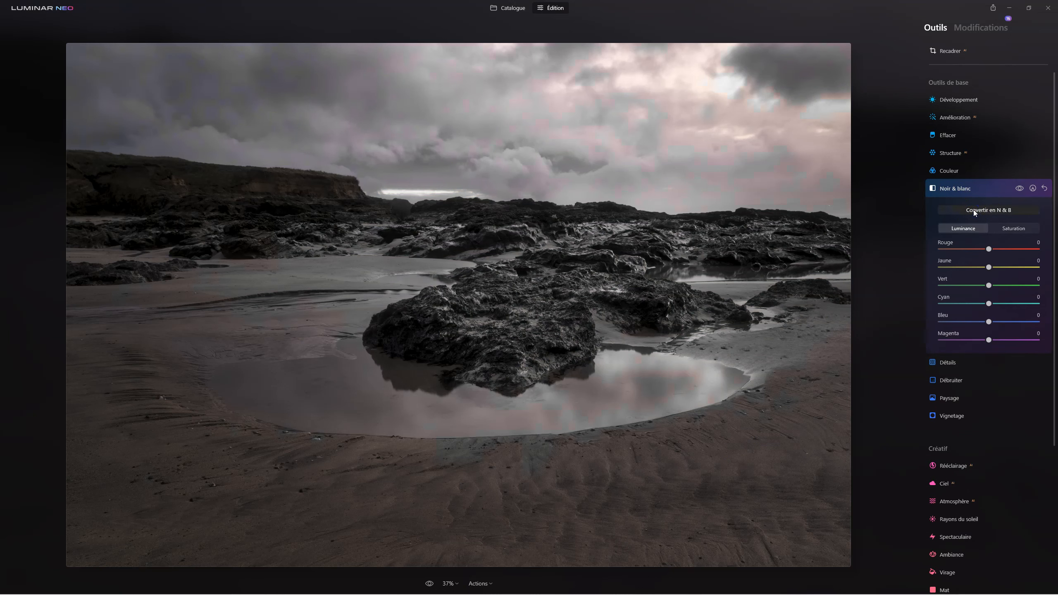
left_click(964, 198)
left_click(958, 190)
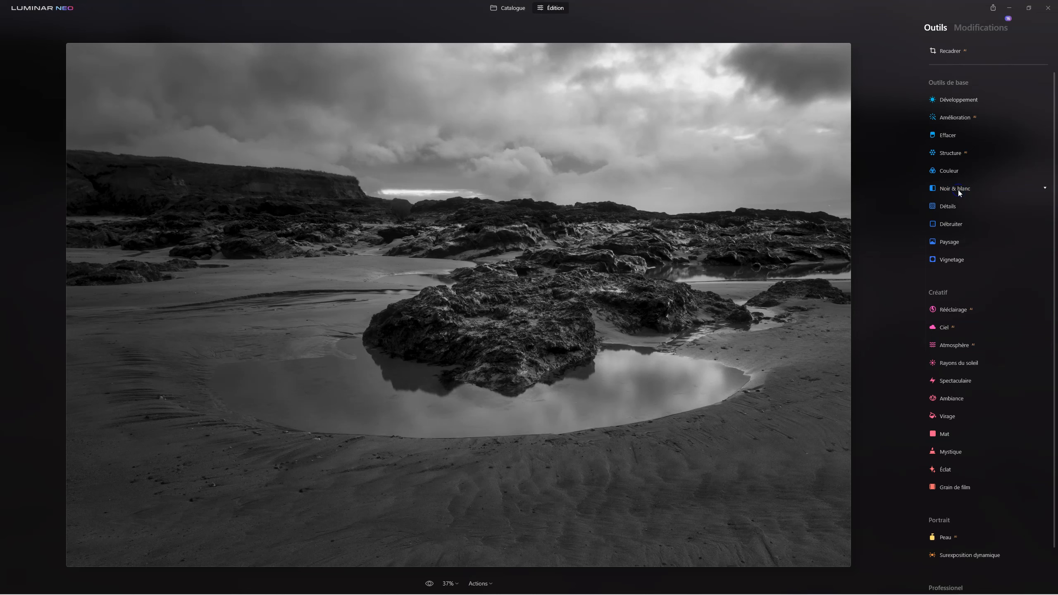
Tint the black-and-white photo's shadows with a cool tone, raising Saturation and adjusting Tonalité for Ombres in Virage
left_click(947, 415)
left_click(957, 461)
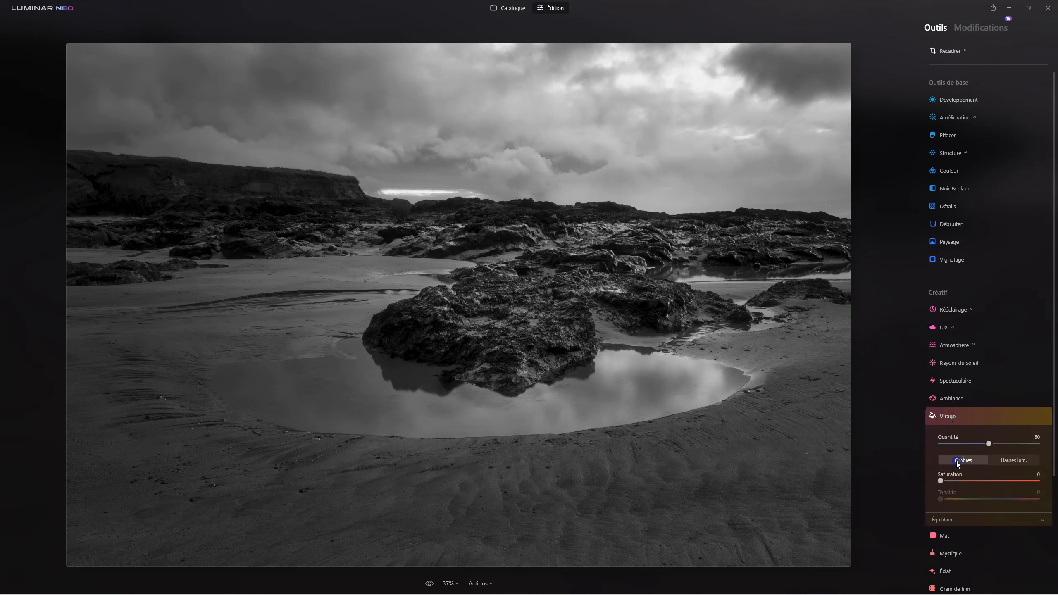
left_click_drag(940, 480, 1004, 501)
left_click(941, 499)
Tone the highlights in Virage with Saturation 28 and Tonalité 16, compare the effect on and off, and close the tool
left_click(1013, 460)
mouse_move(940, 481)
left_mouse_down()
mouse_move(968, 480)
mouse_move(942, 499)
mouse_move(962, 499)
mouse_move(949, 498)
left_mouse_up()
left_click(1018, 416)
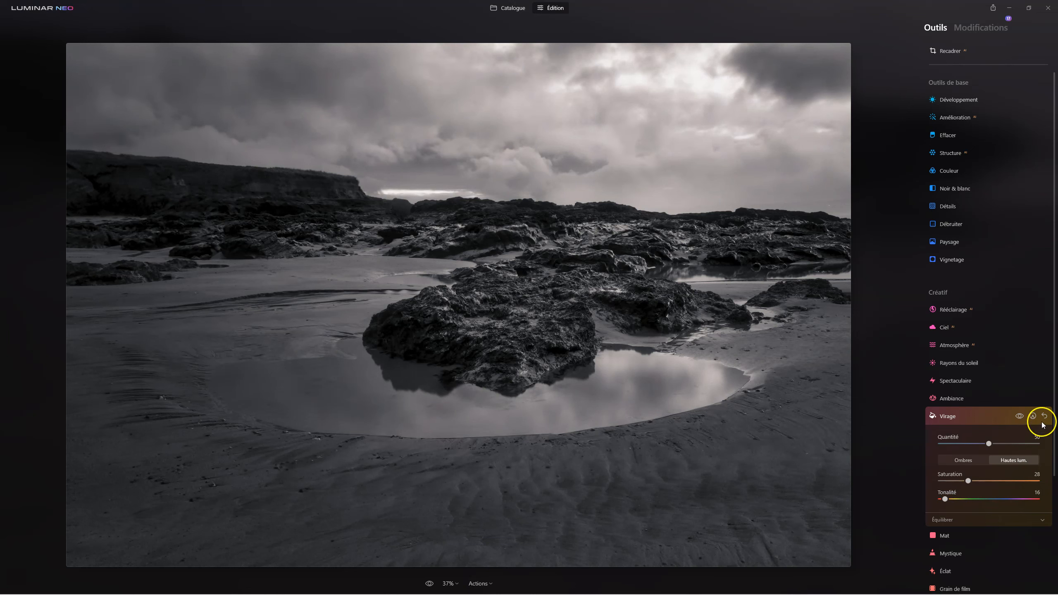
left_click(1019, 416)
left_click(979, 413)
Compare the toned black-and-white photo with the original
left_click(519, 490)
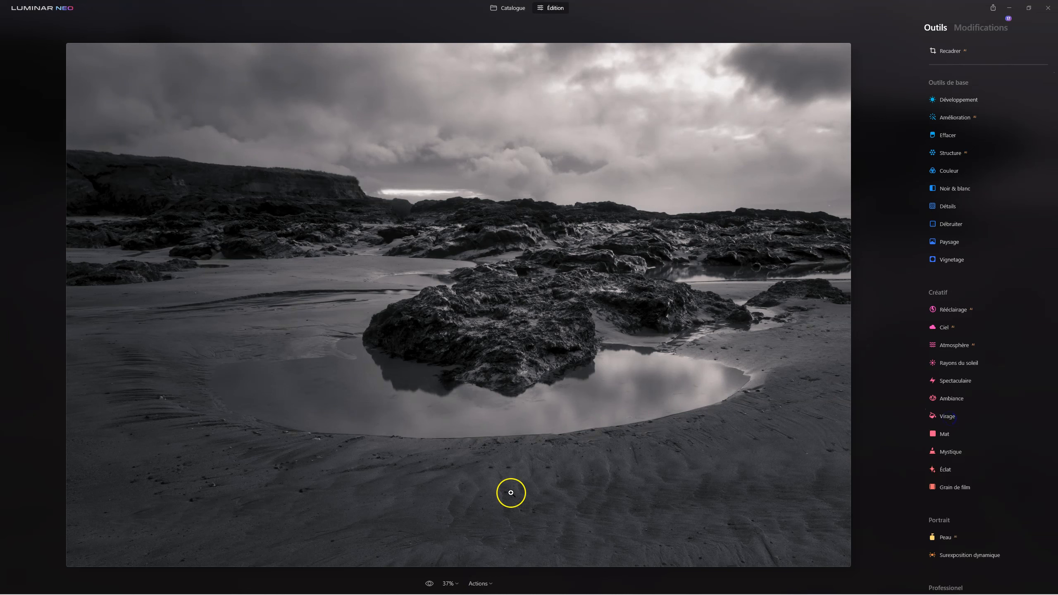
left_click(429, 584)
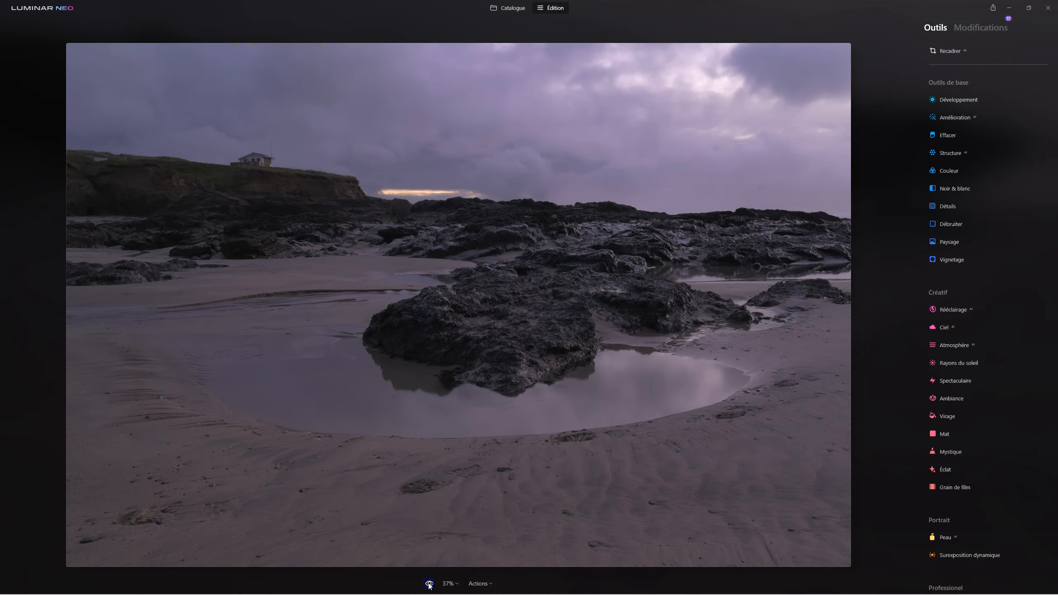
Remove the Virage toning from the photo's list of applied edits
left_click(429, 584)
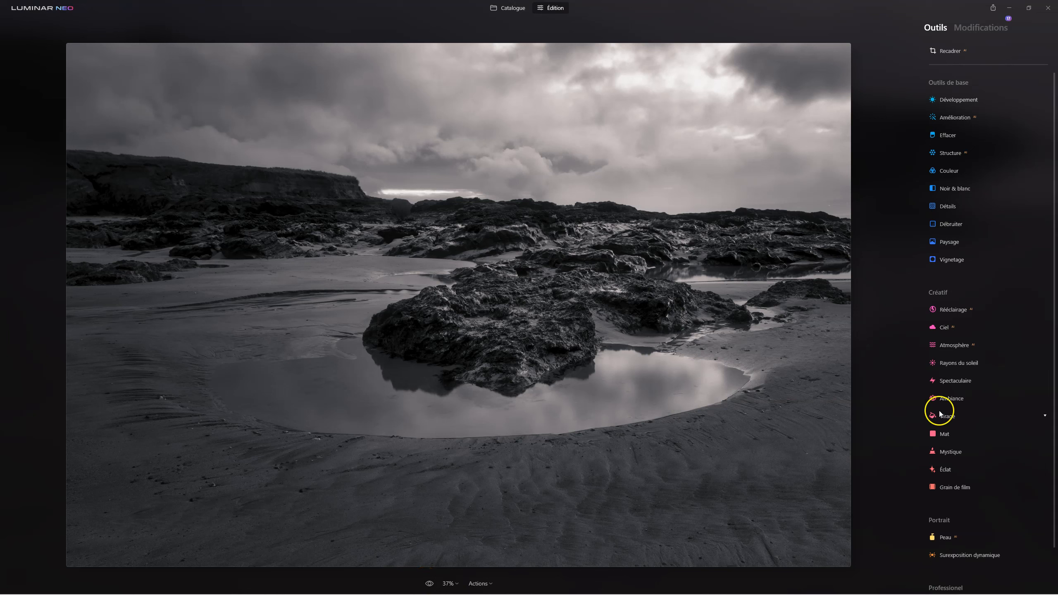
left_click(979, 27)
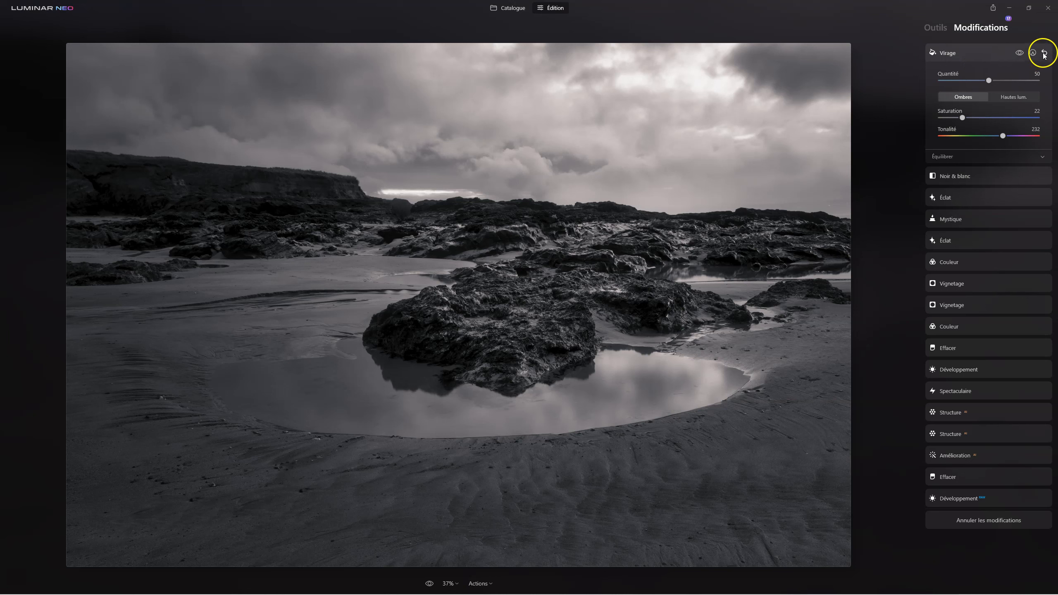
left_click(1044, 53)
left_click(1044, 53)
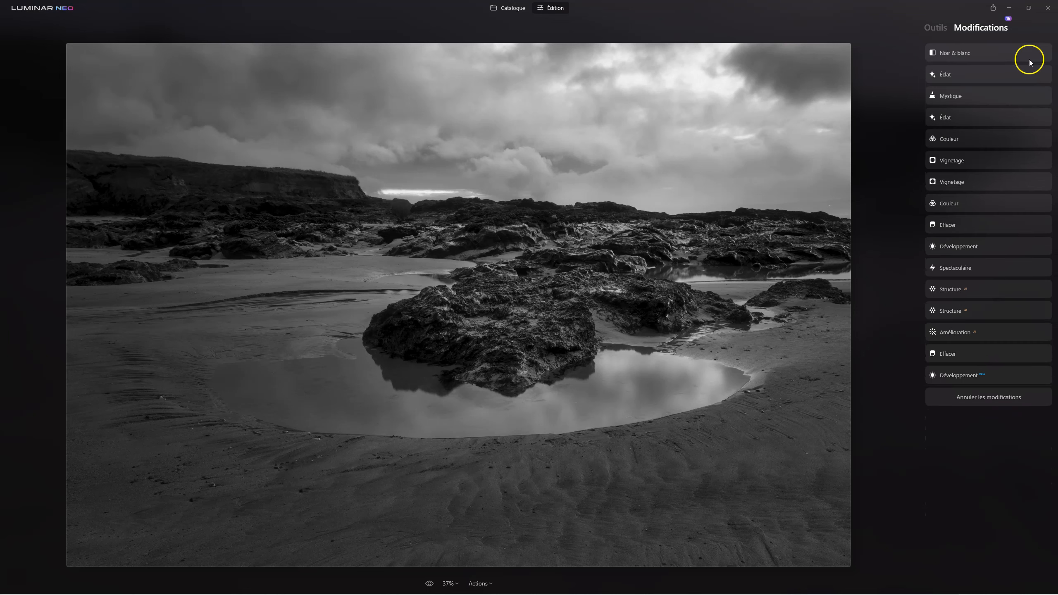
Remove the Noir & blanc conversion from the applied edits to restore the color version, and return to the editing tools
left_click(1005, 53)
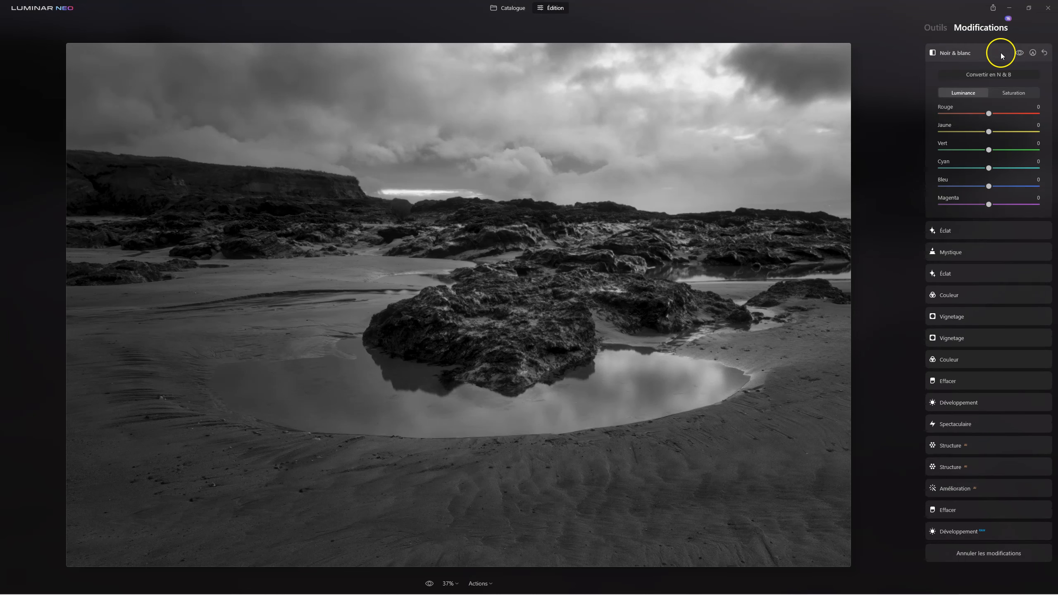
left_click(1045, 53)
left_click(1044, 53)
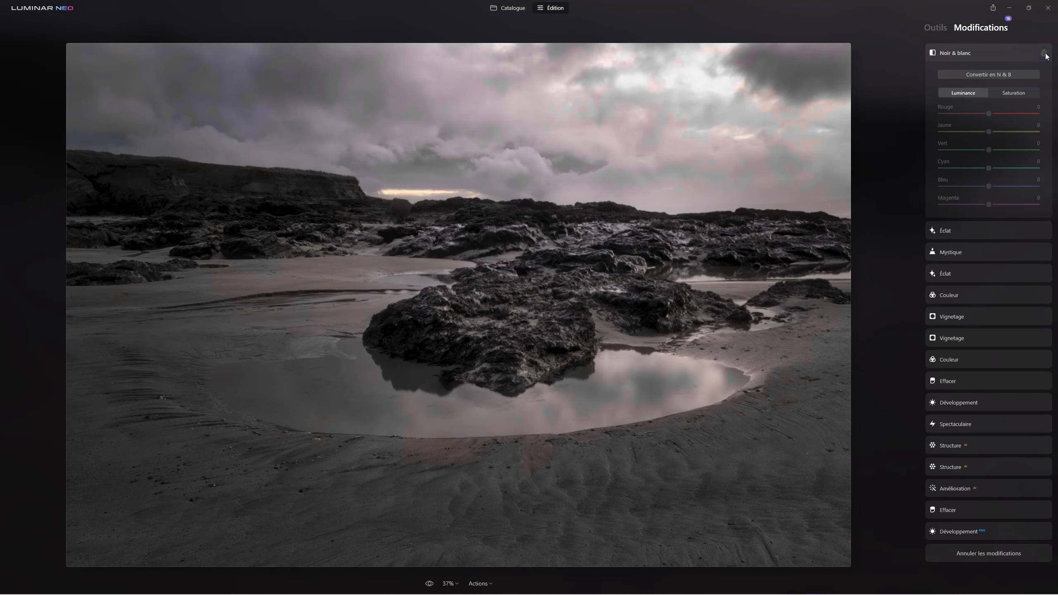
left_click(1042, 53)
left_click(1038, 54)
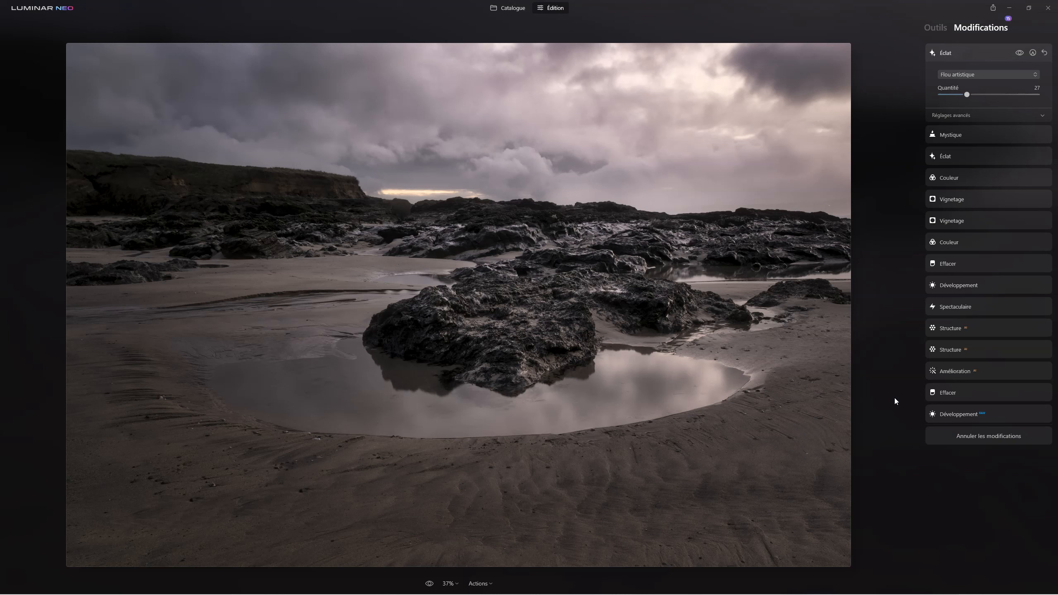
left_click(938, 29)
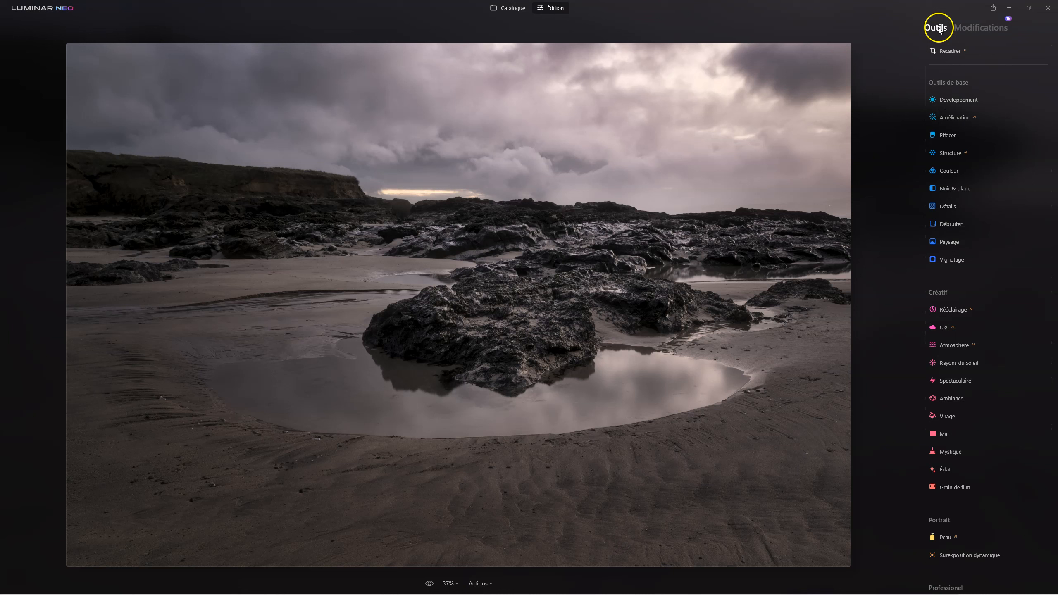